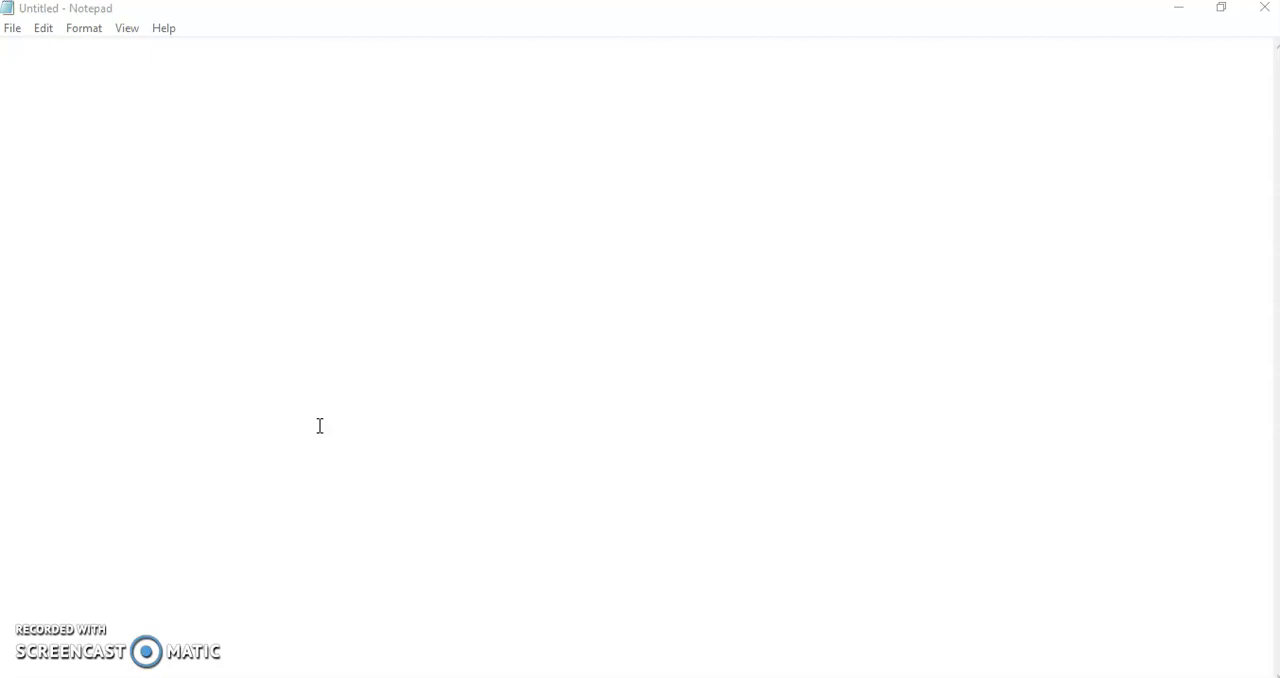
Write the heading "Java" in the empty document and underline it with a row of ten dashes.
click(317, 340)
click(231, 180)
text(Java)
key(Return)
text(----------)
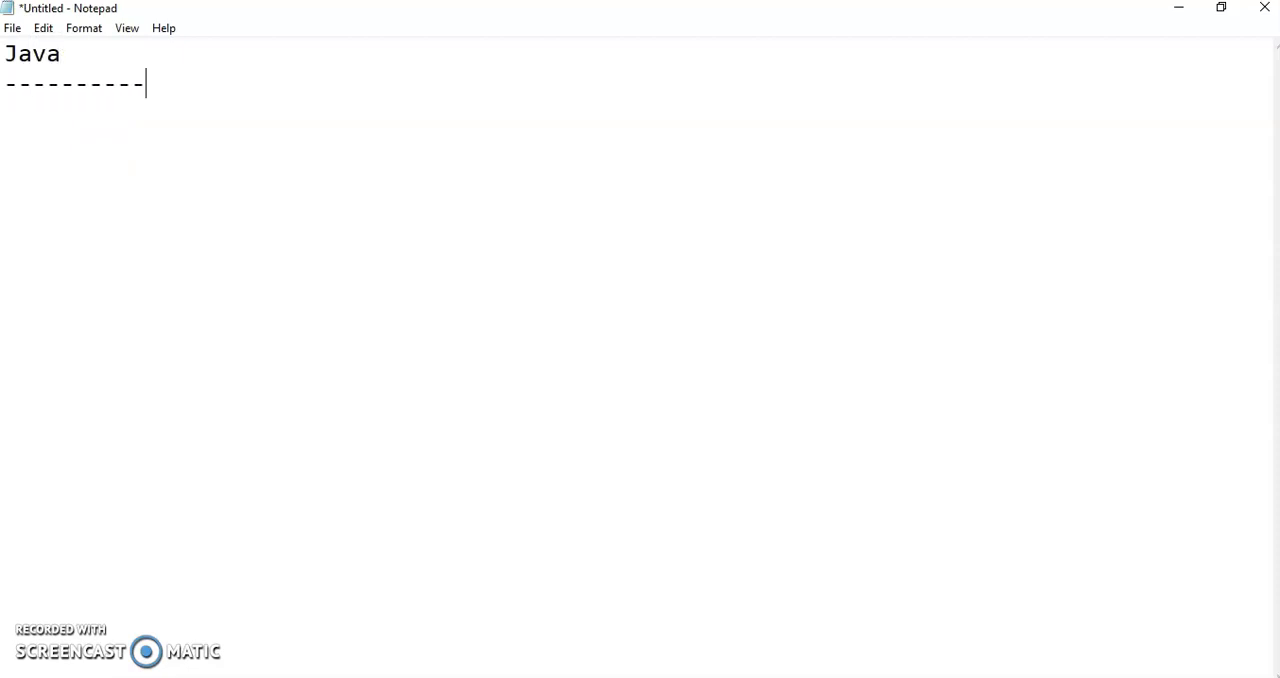
Add the first note below the heading: "-> Java is a platform independent language.".
key(Return)
text(-> Java is a )
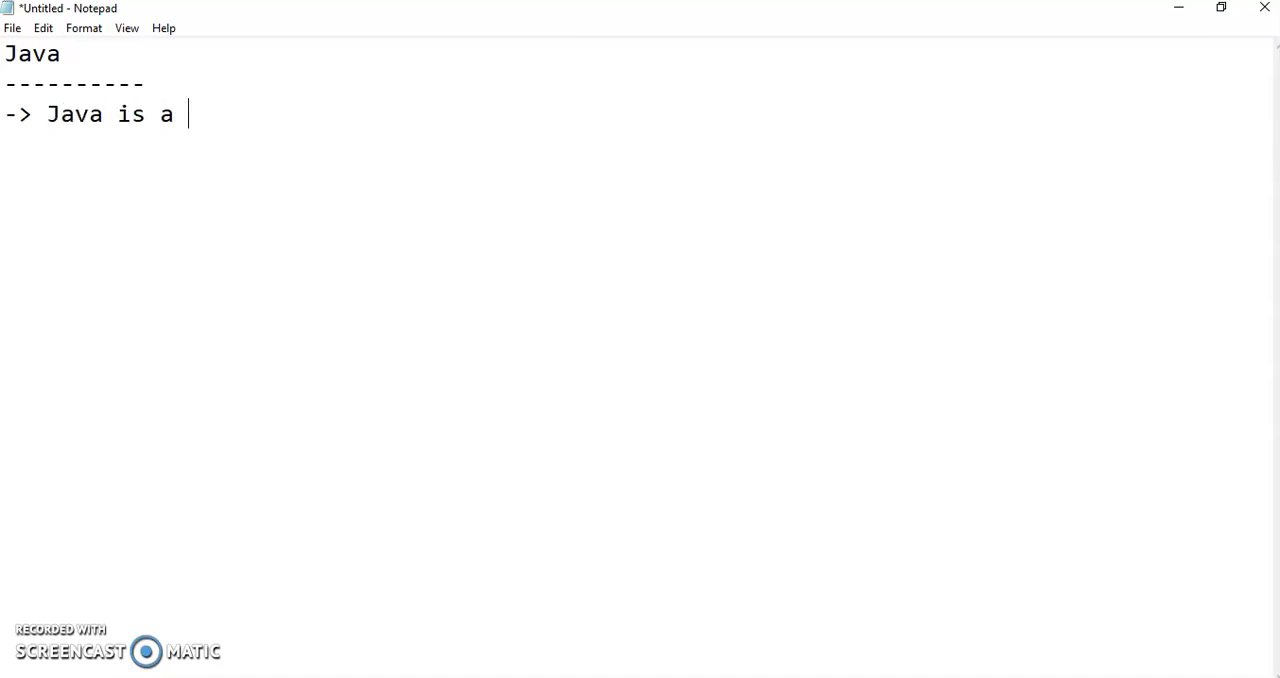
text(platform )
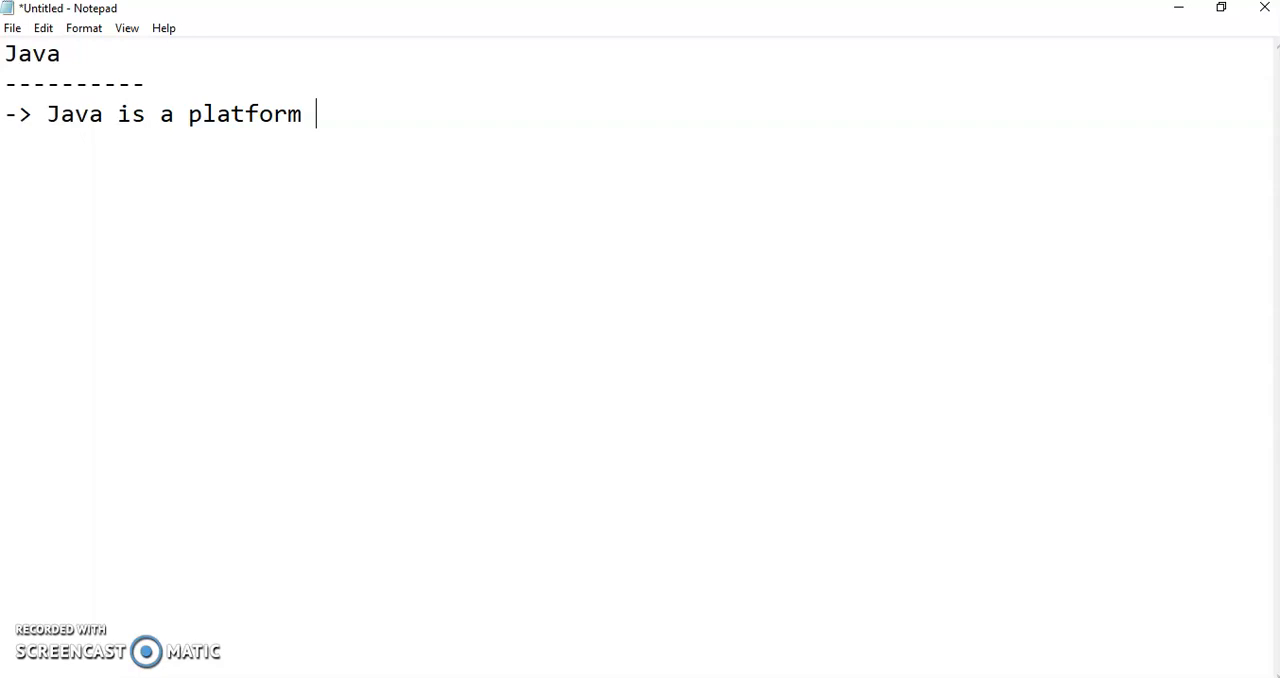
text(independent )
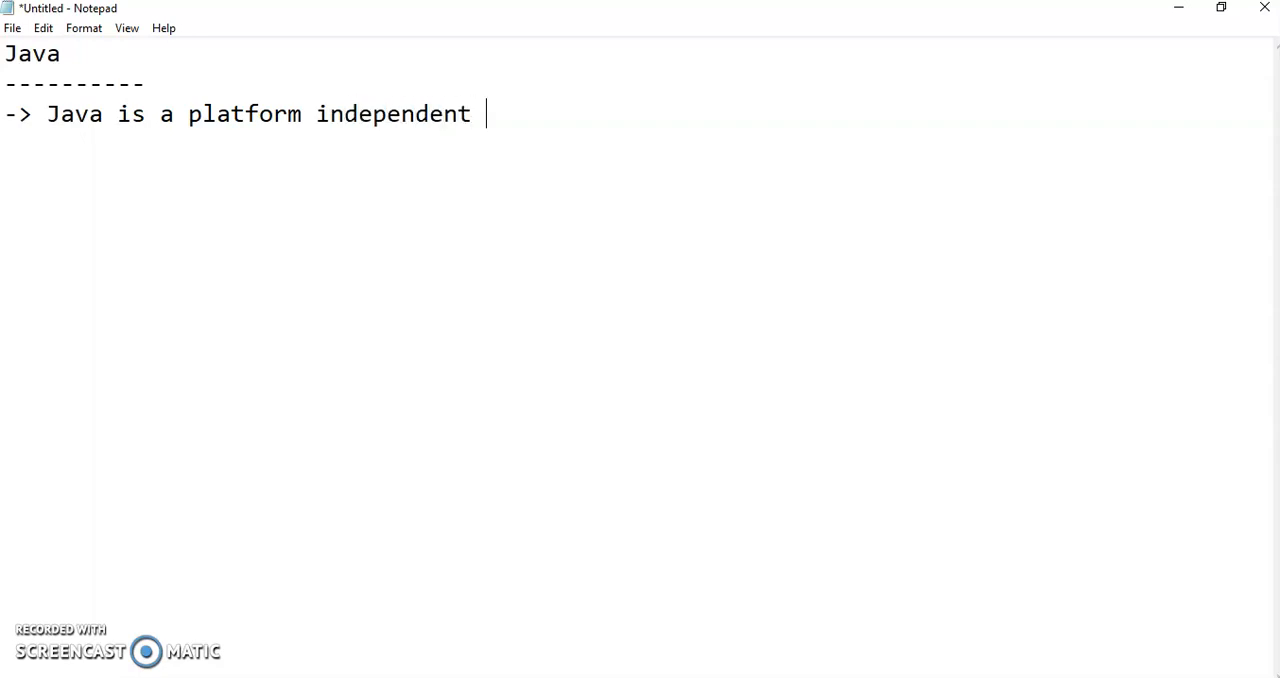
text(language.)
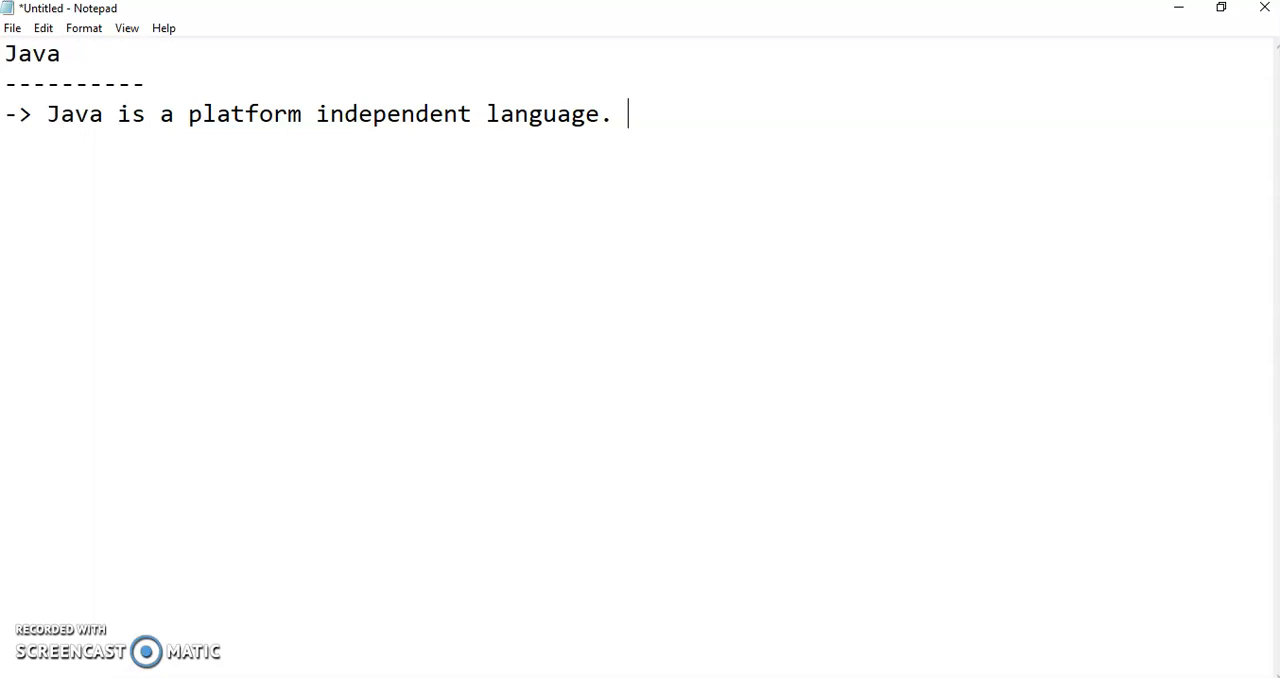
text( It supports multiple operating systems)
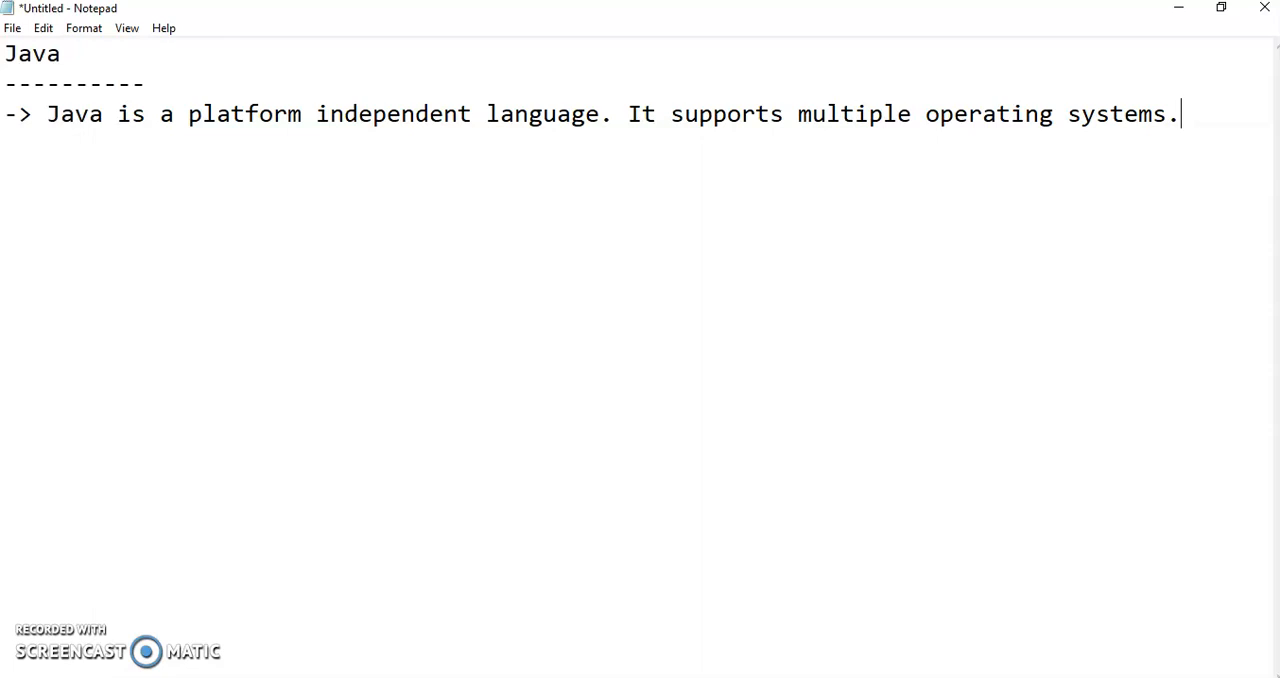
Continue the first note with the sentence "It supports multiple operating systems.".
text(.)
Add a second note on a new line: "-> Java was developed in 1995 by Sun Microsystems.".
key(Return)
text(-> Java w)
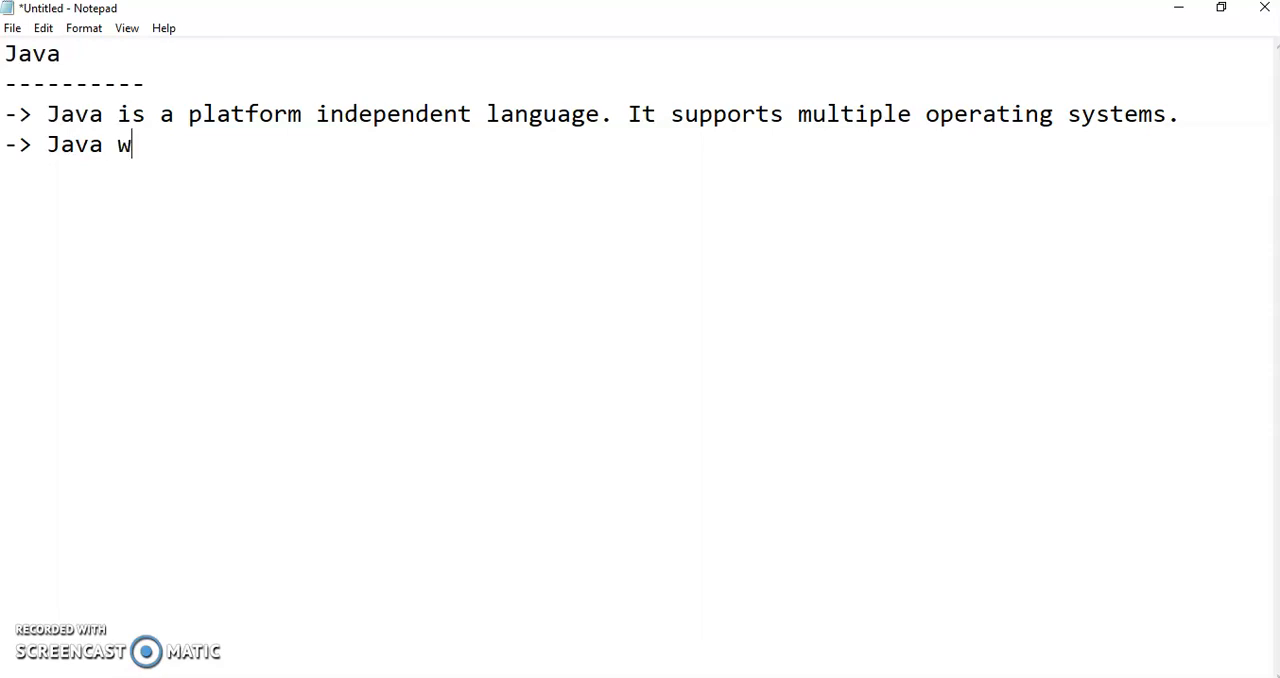
text(as develope)
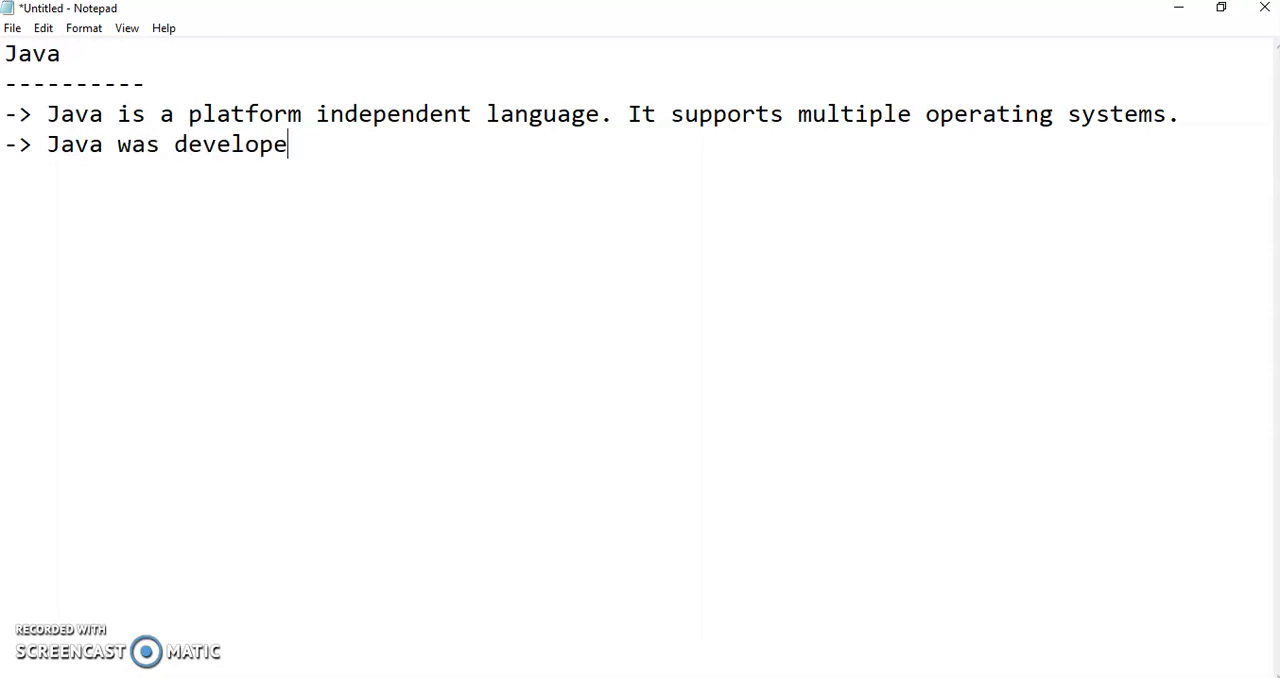
text(d in 19)
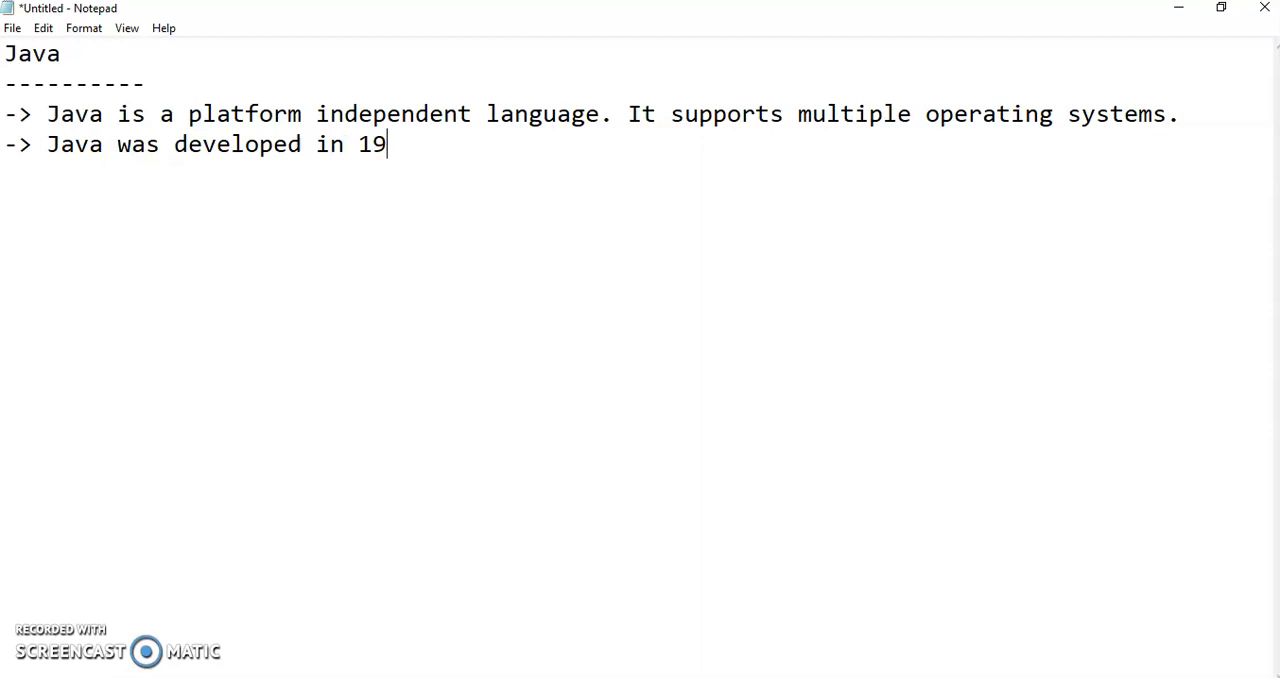
text(95 by Sun Mis)
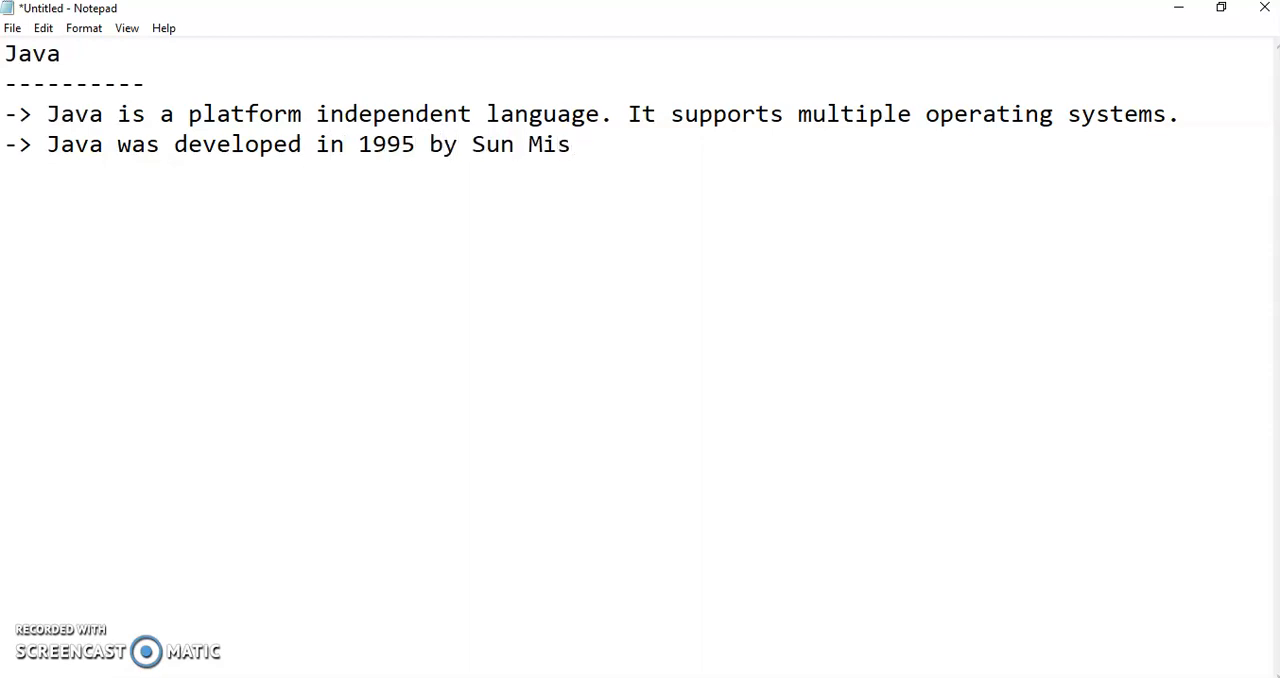
key(BackSpace)
text(crosystems)
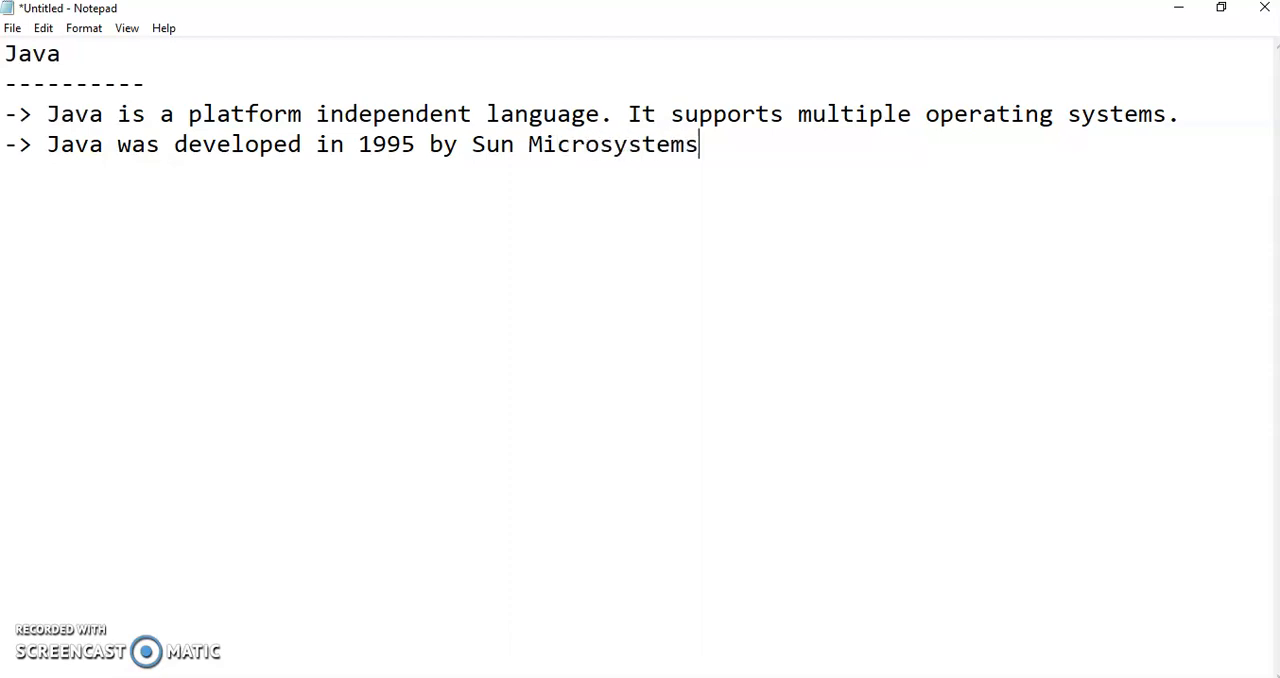
text(.)
Start a third note with "-> Java is an object oriented language which gives a clear structure to programs and".
key(Return)
text(-> Java is an object oriented language w)
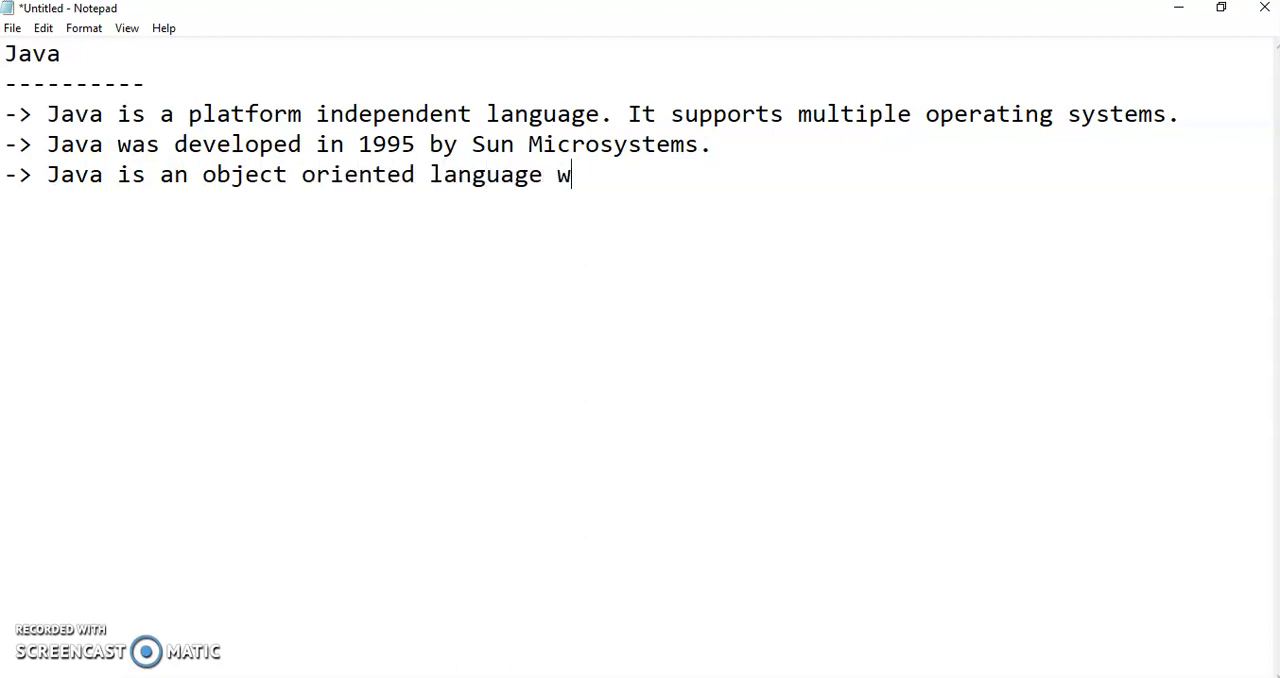
text(hich gives)
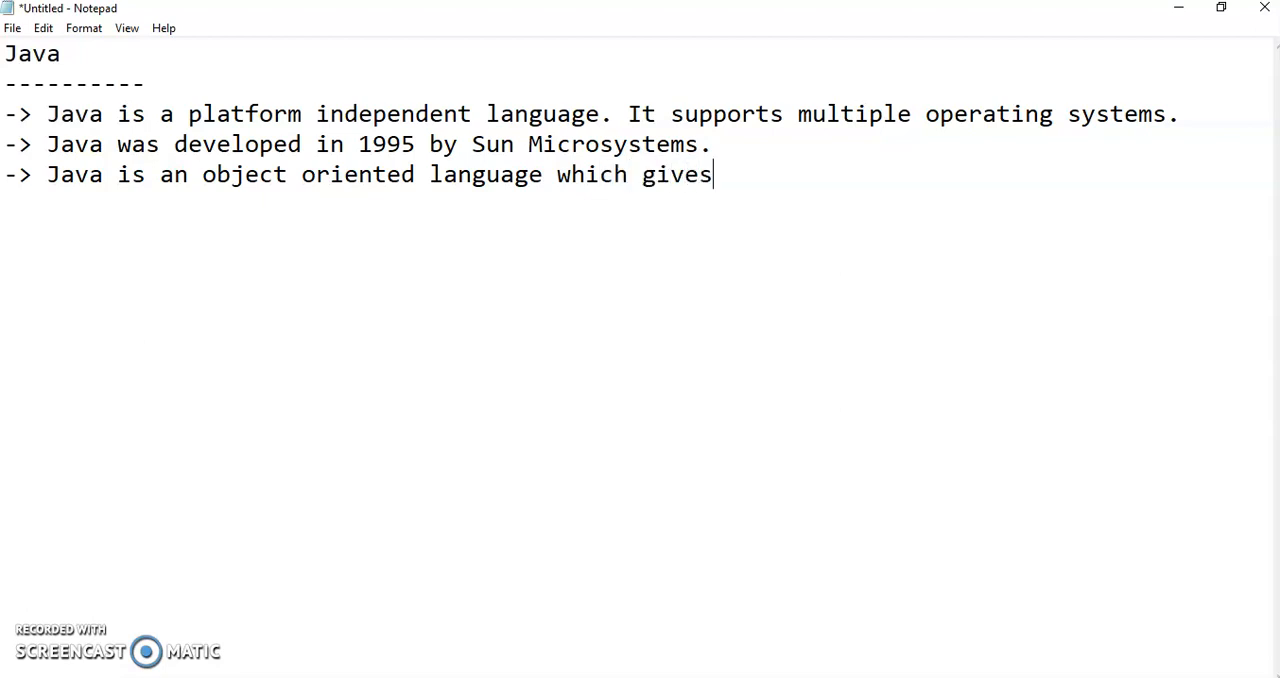
text( a clear )
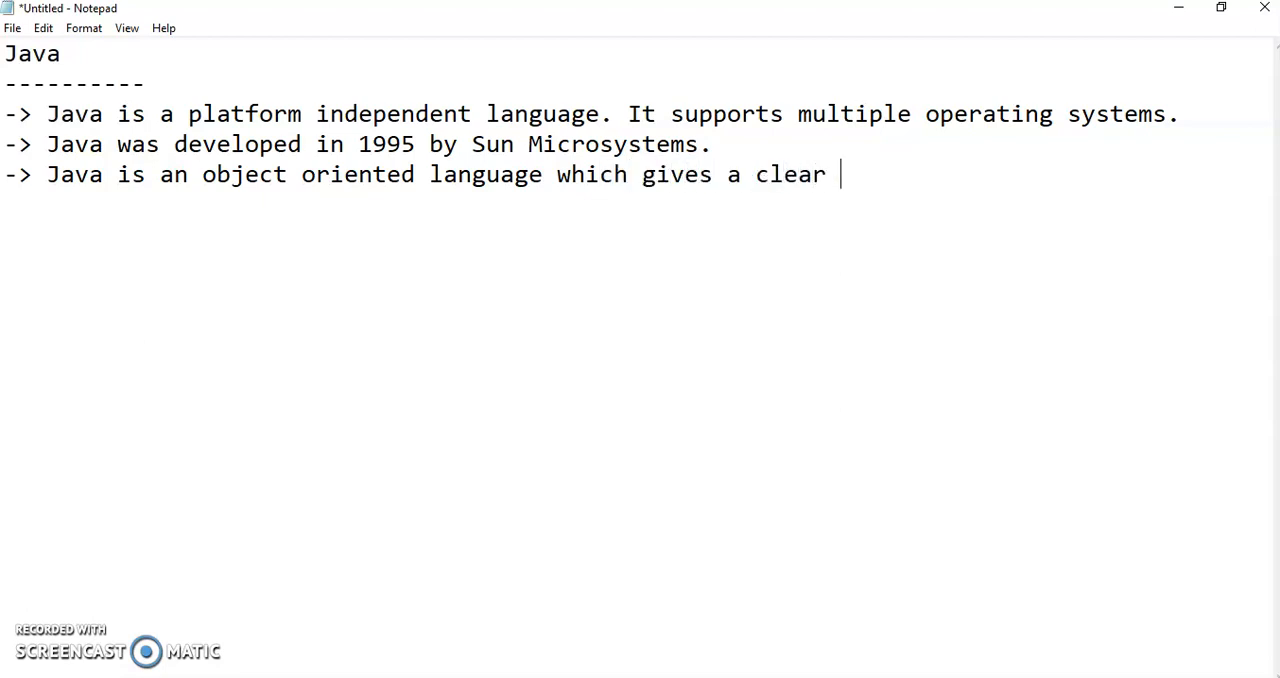
text(structu)
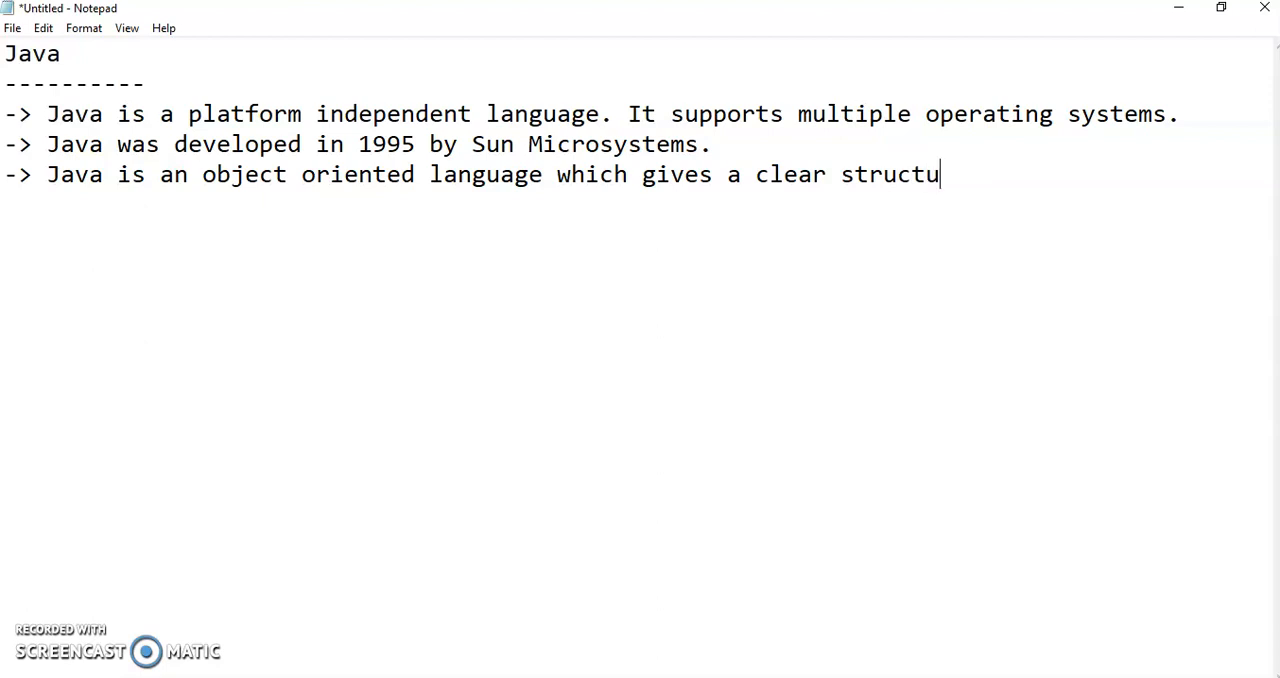
text(re to progra,)
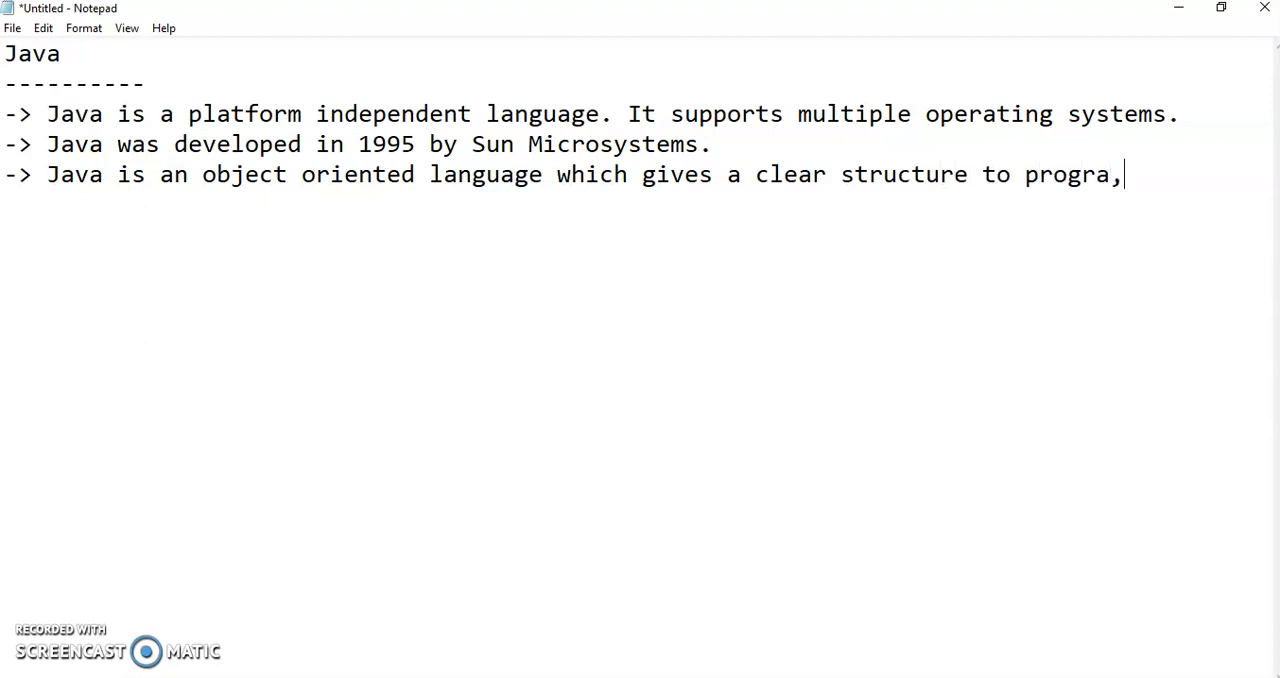
key(BackSpace)
text(ms and allo)
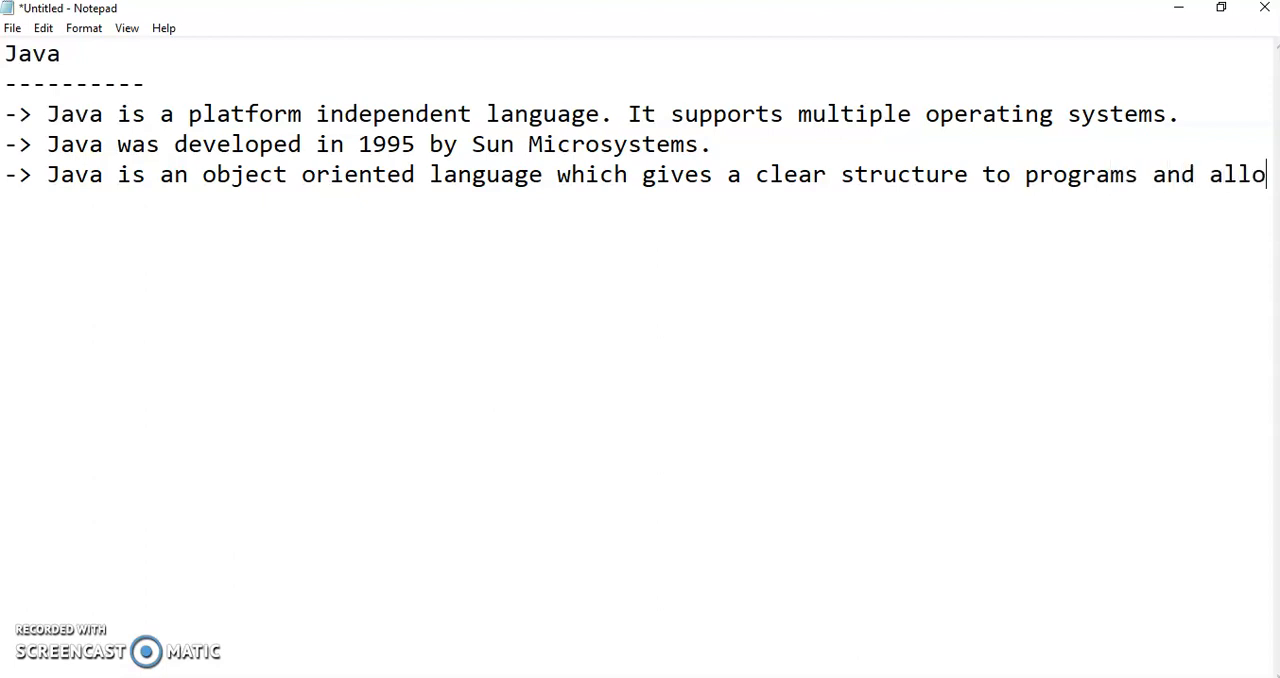
text(ws the cod)
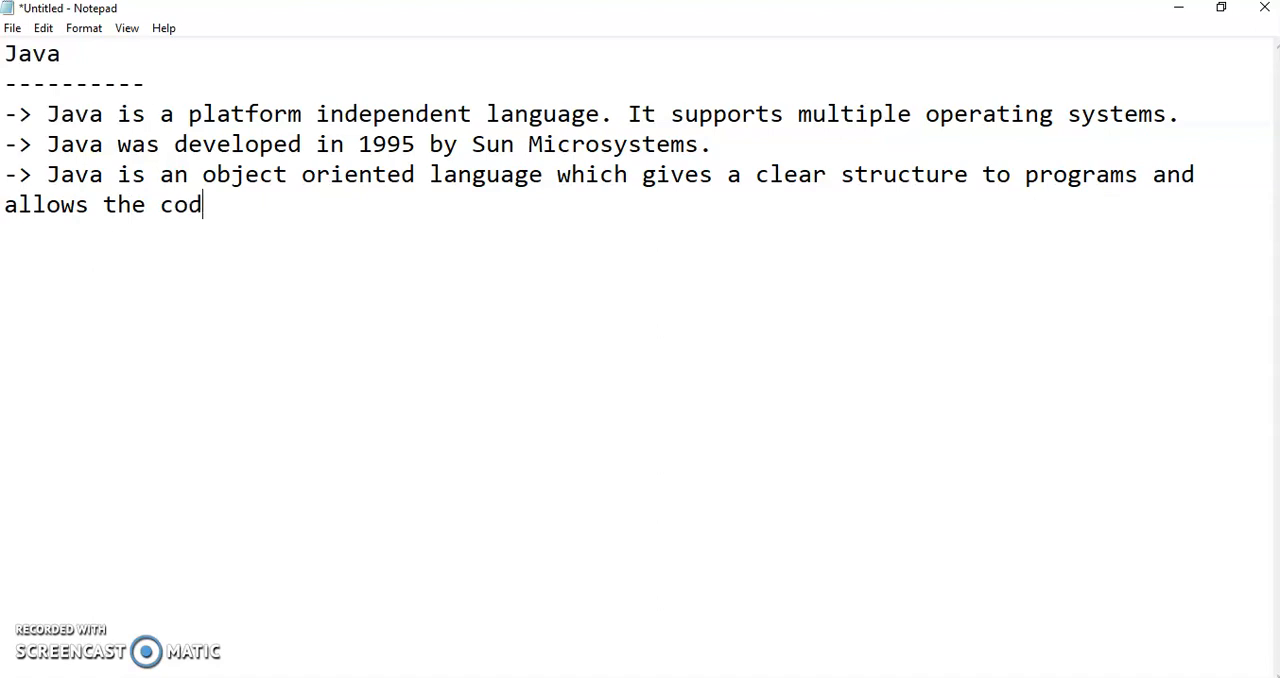
text(e to be re)
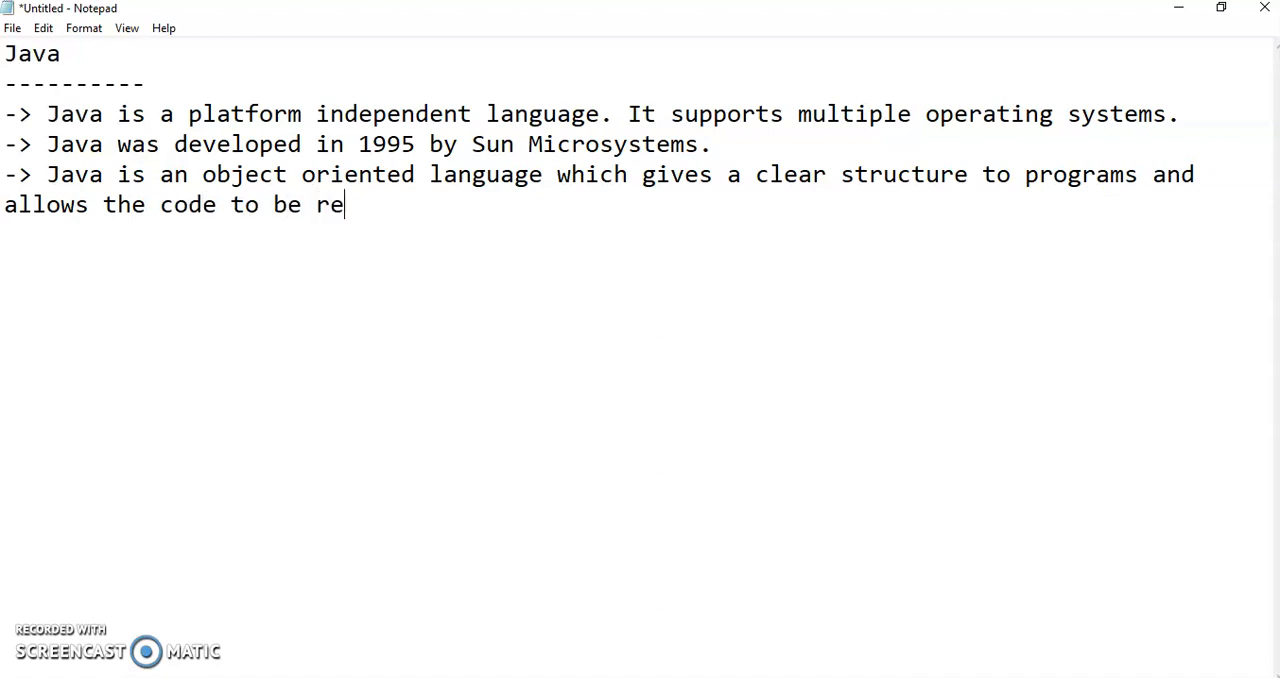
text(sused)
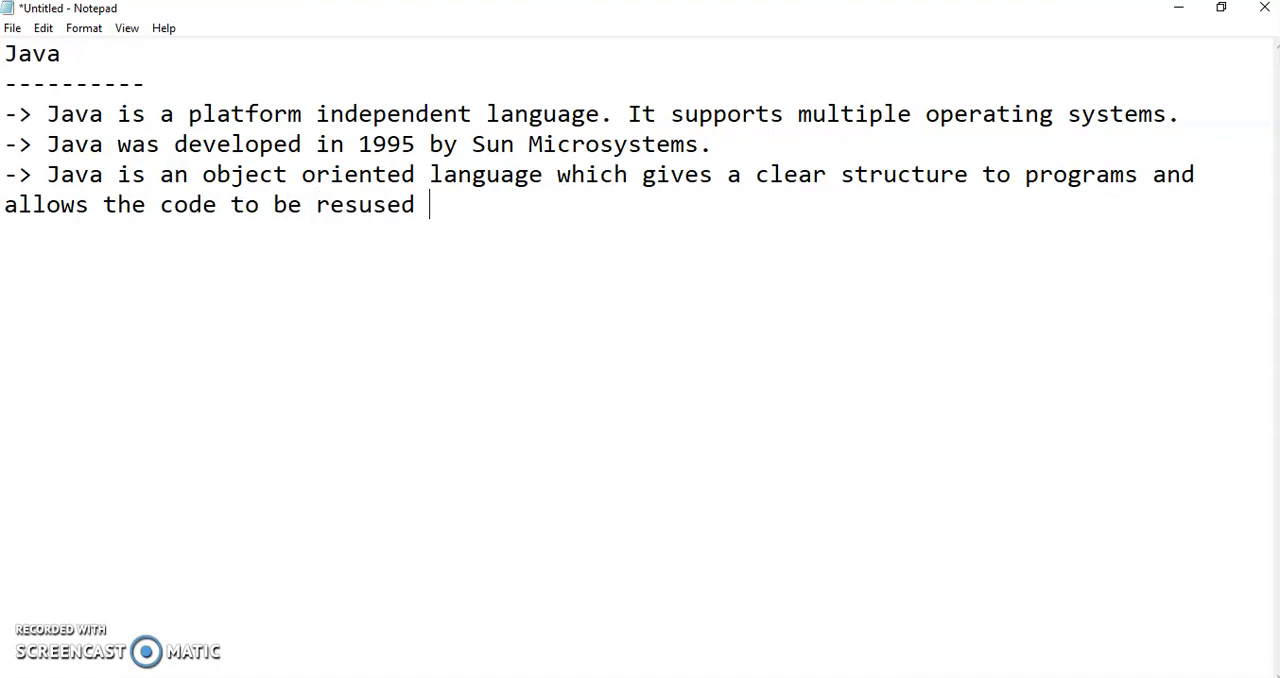
Complete the third note with "allows the code to be reused by reducing the development costs.".
key(BackSpace)
key(BackSpace)
key(BackSpace)
key(BackSpace)
key(BackSpace)
key(BackSpace)
text(used by re)
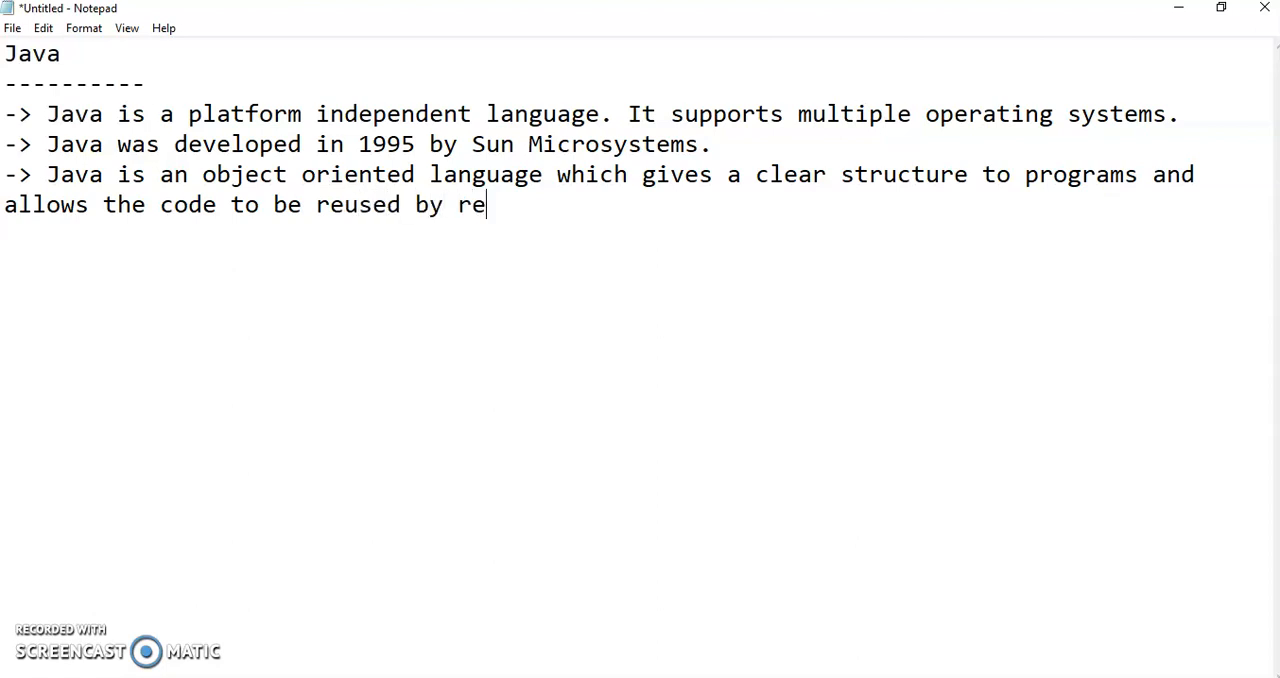
text(ducing the )
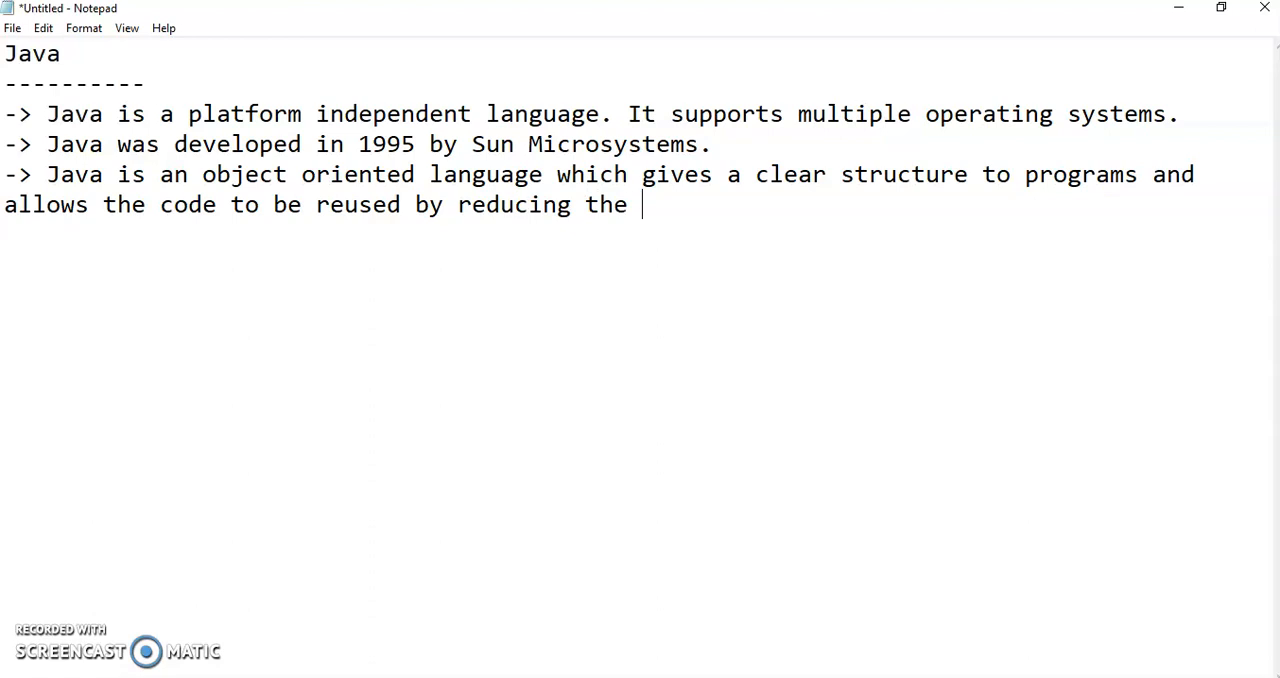
text(development)
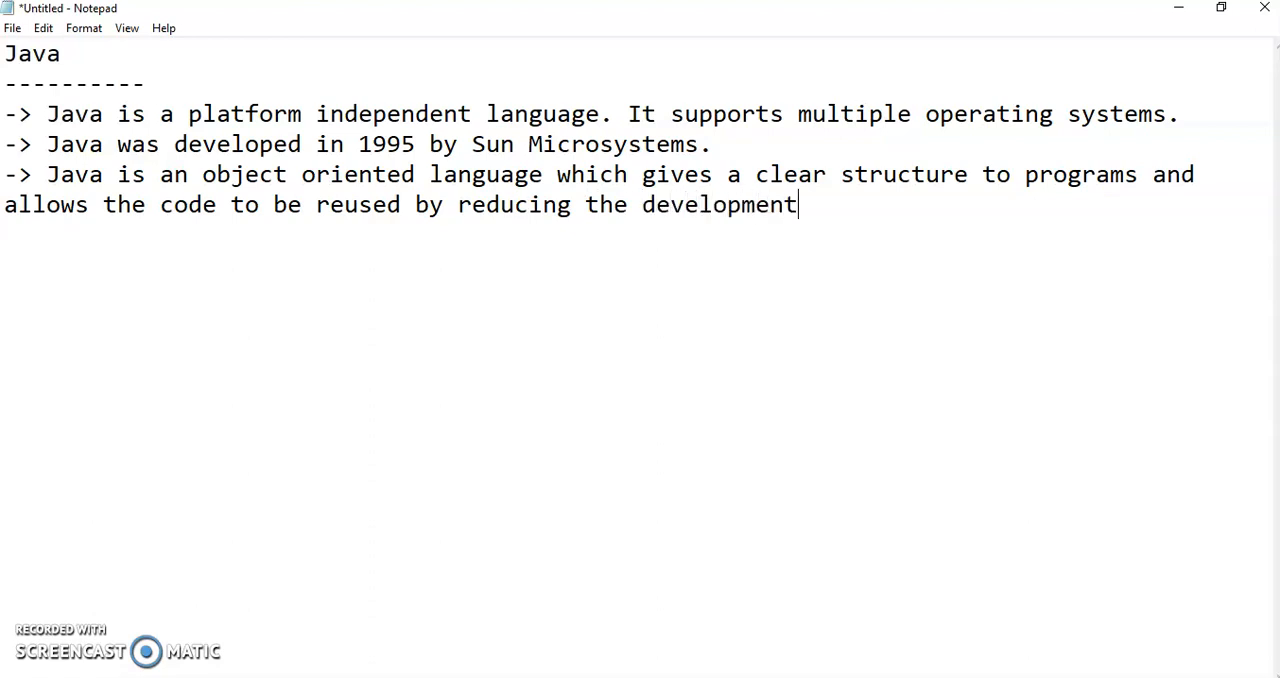
text( costs.)
Leave a blank line and add the heading "Java Installtion on Windows" underlined with a row of dashes.
key(Return)
key(Return)
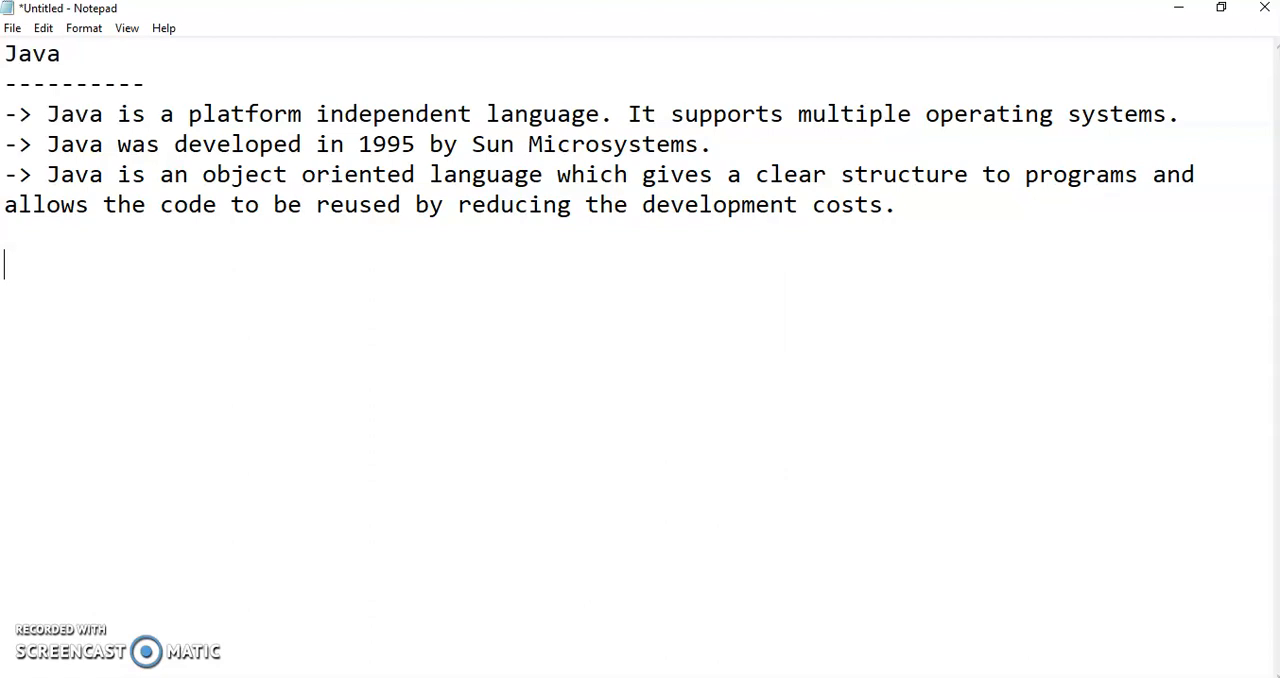
text(Java Installtion on Windows)
key(Return)
text(-----------------------------)
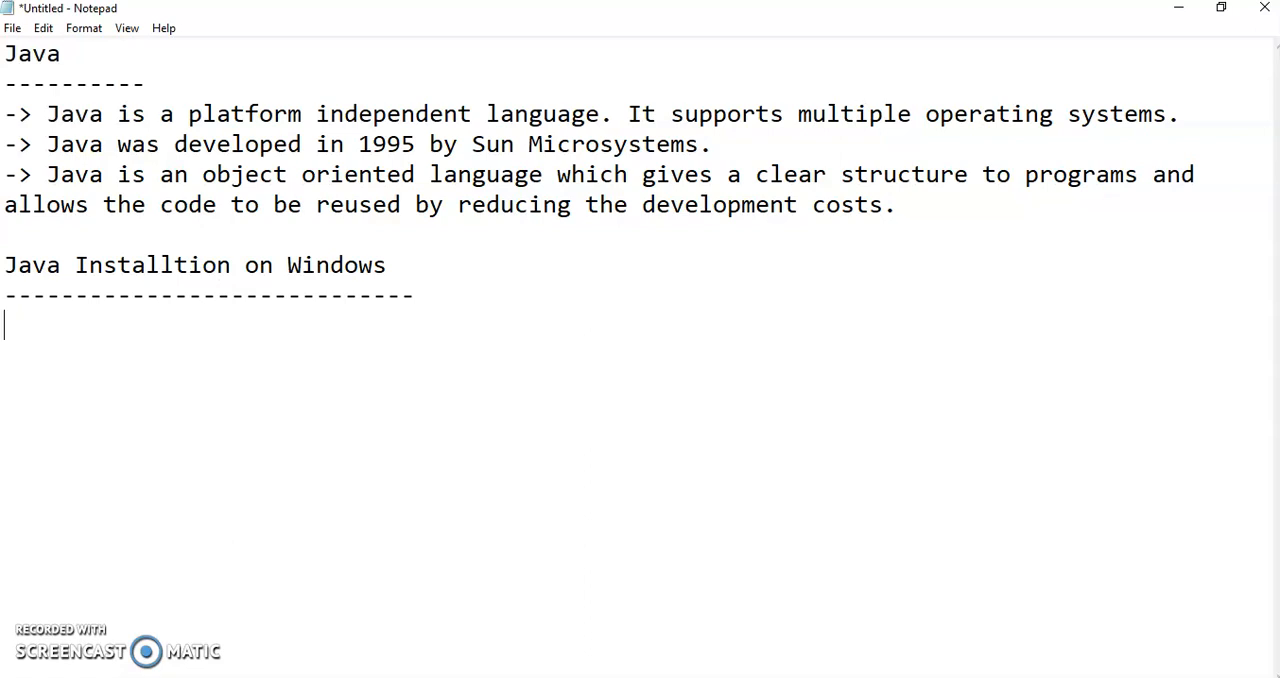
List "JDK 8" and "JRE" on separate lines under the Windows installation heading and highlight the JDK text.
text(JDK 8)
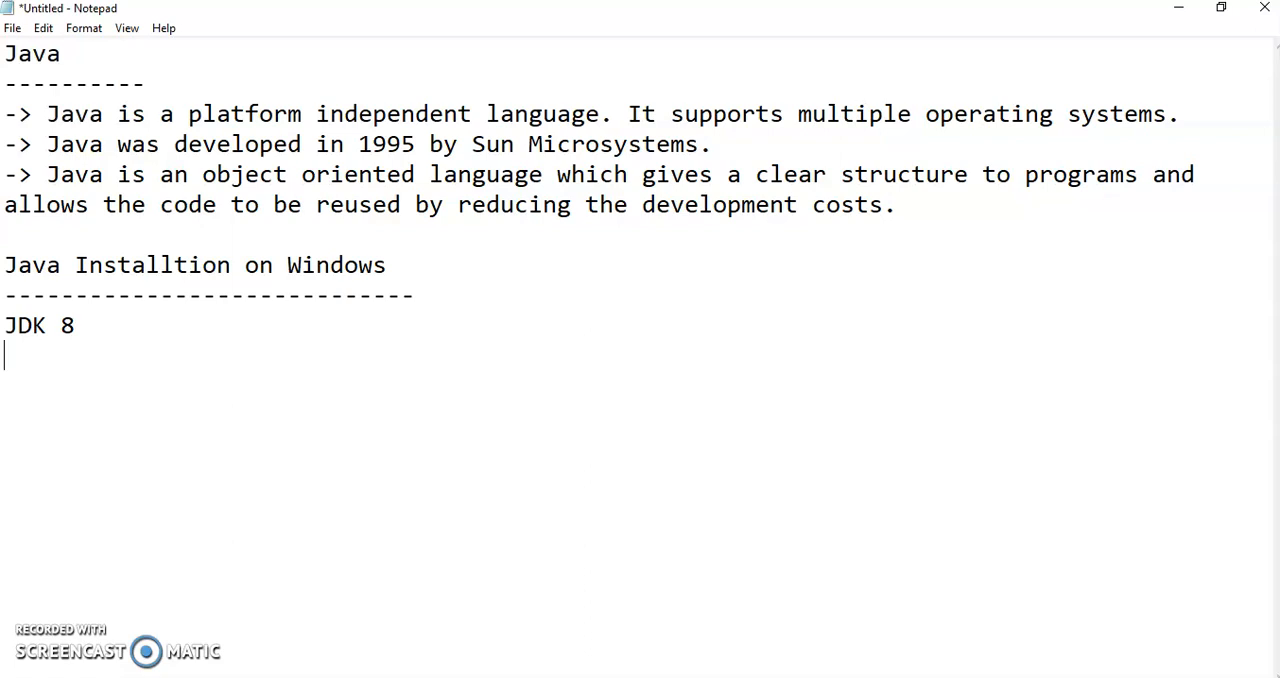
text(JRE)
click(48, 327)
drag(48, 327, 18, 327)
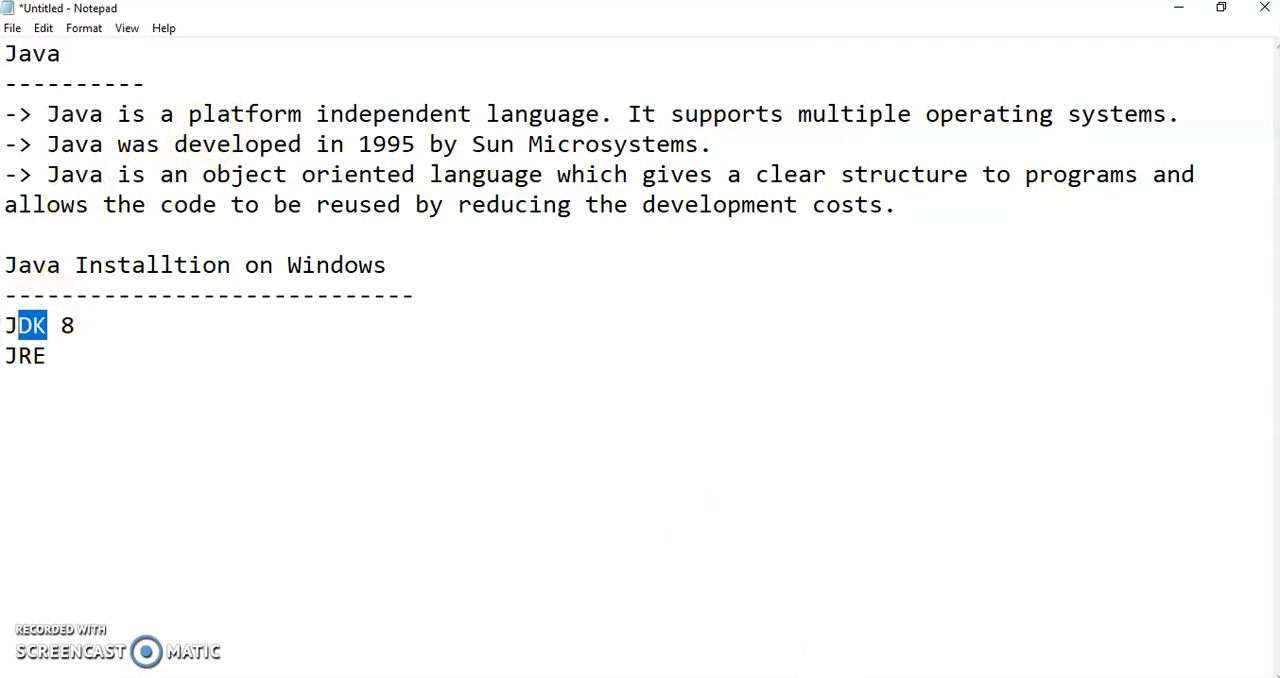
Switch to Chrome and search Google for "jdk 8 download".
click(820, 677)
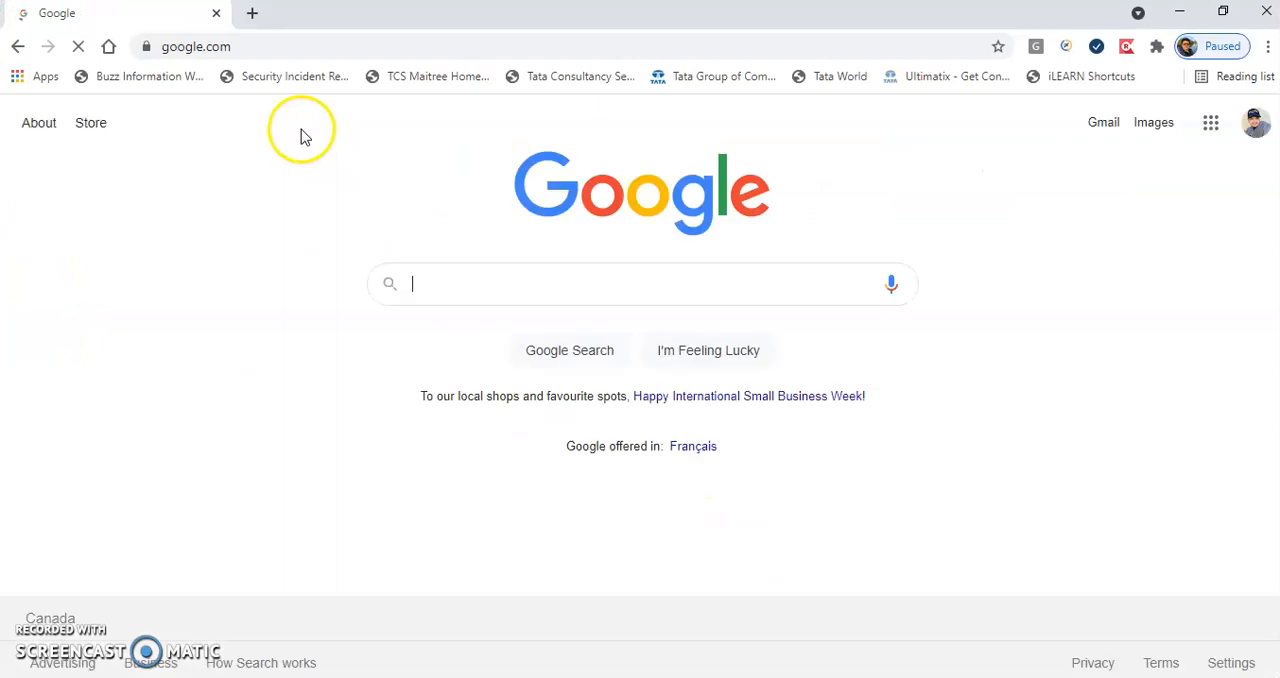
text(jdk 8)
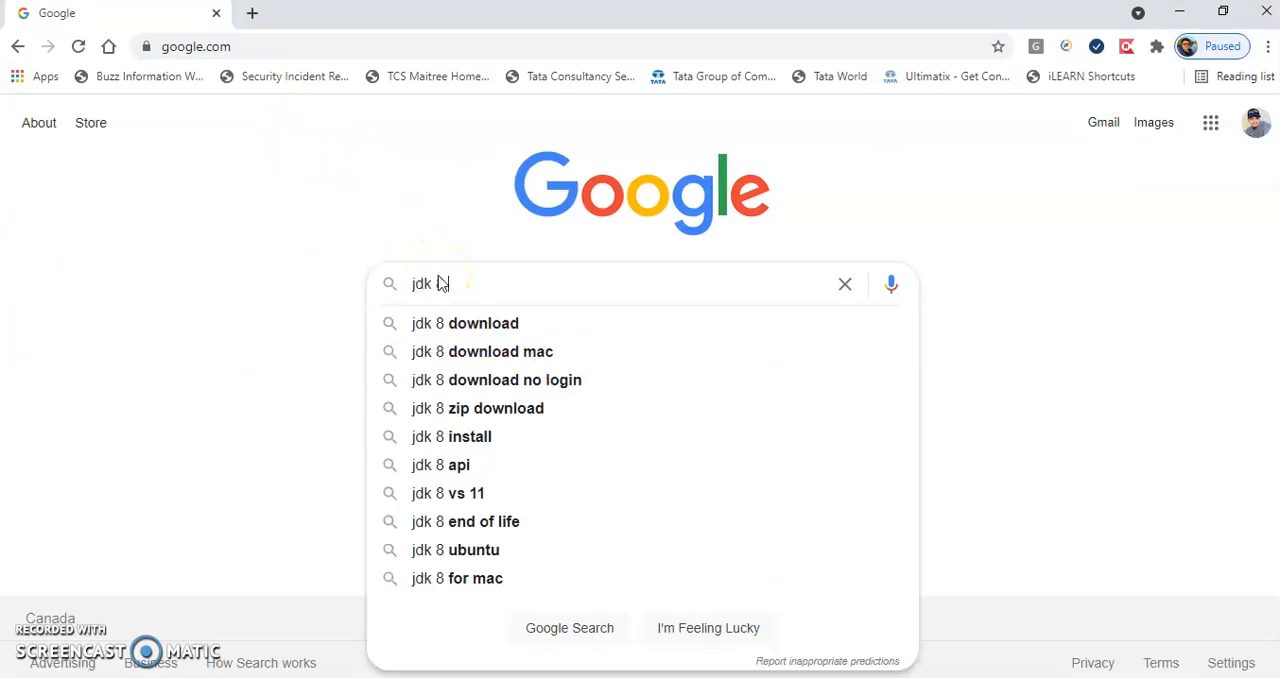
text( download)
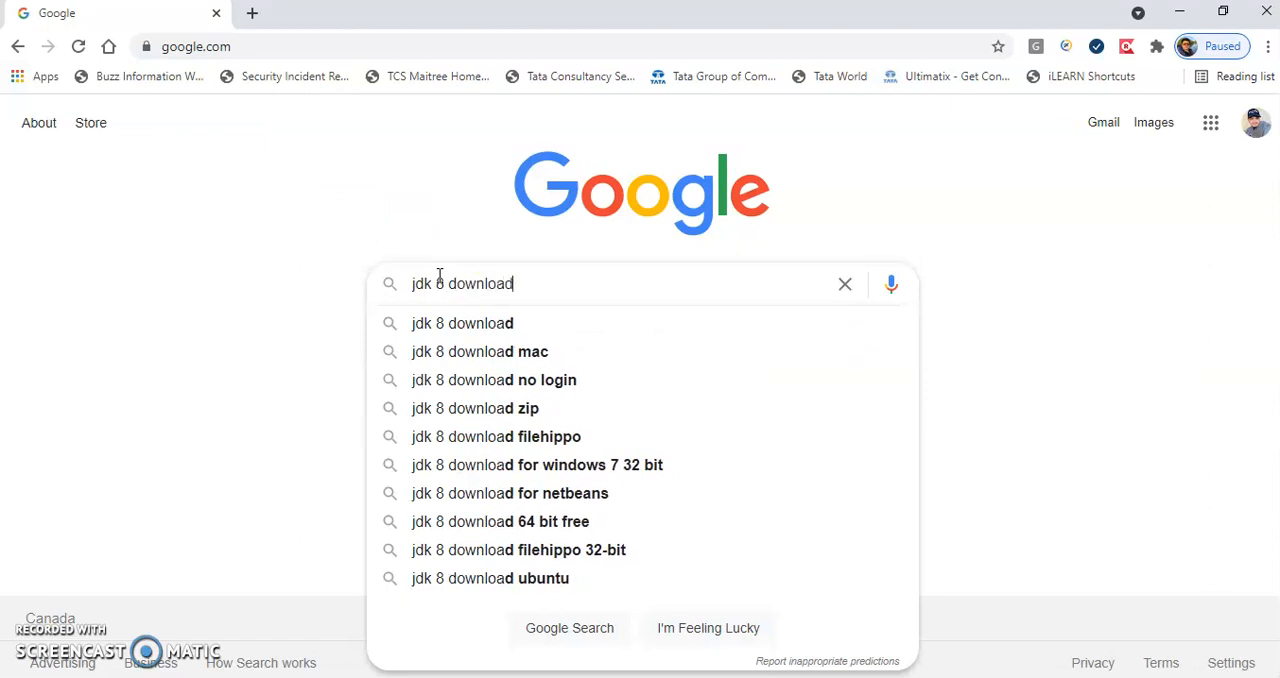
key(Return)
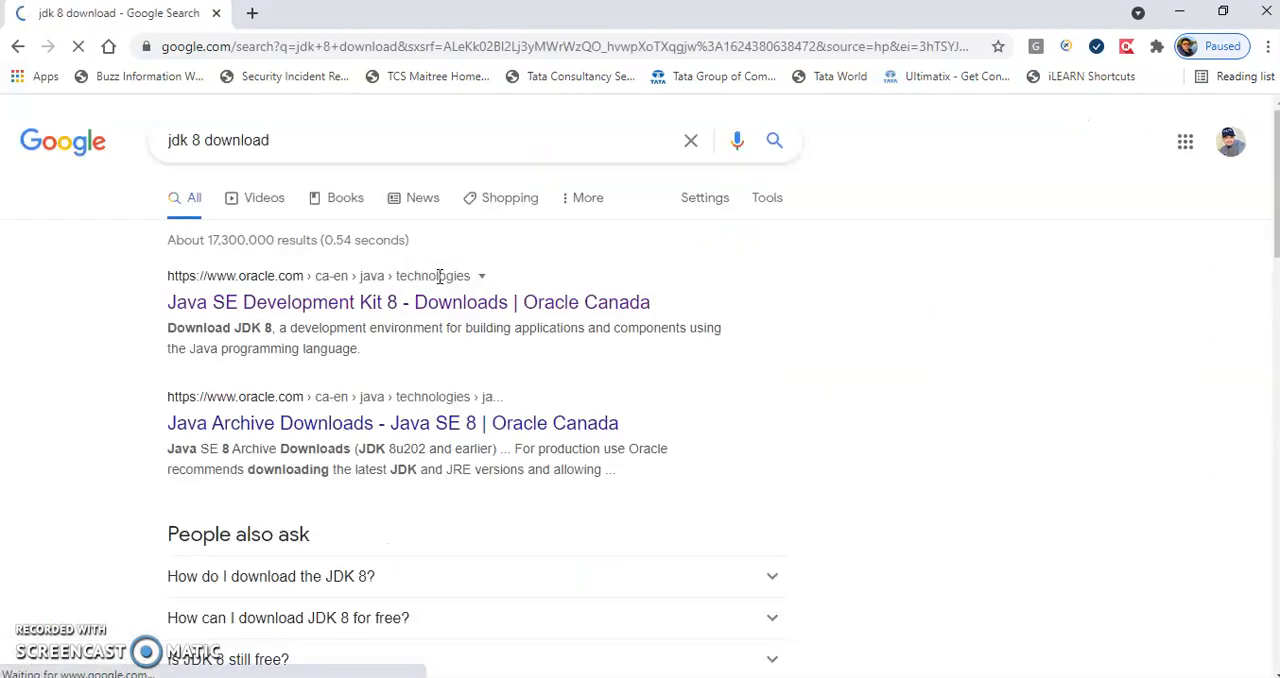
Open Oracle's Java SE Development Kit 8 downloads page and find the Windows x86 and x64 installers in the file list.
click(328, 316)
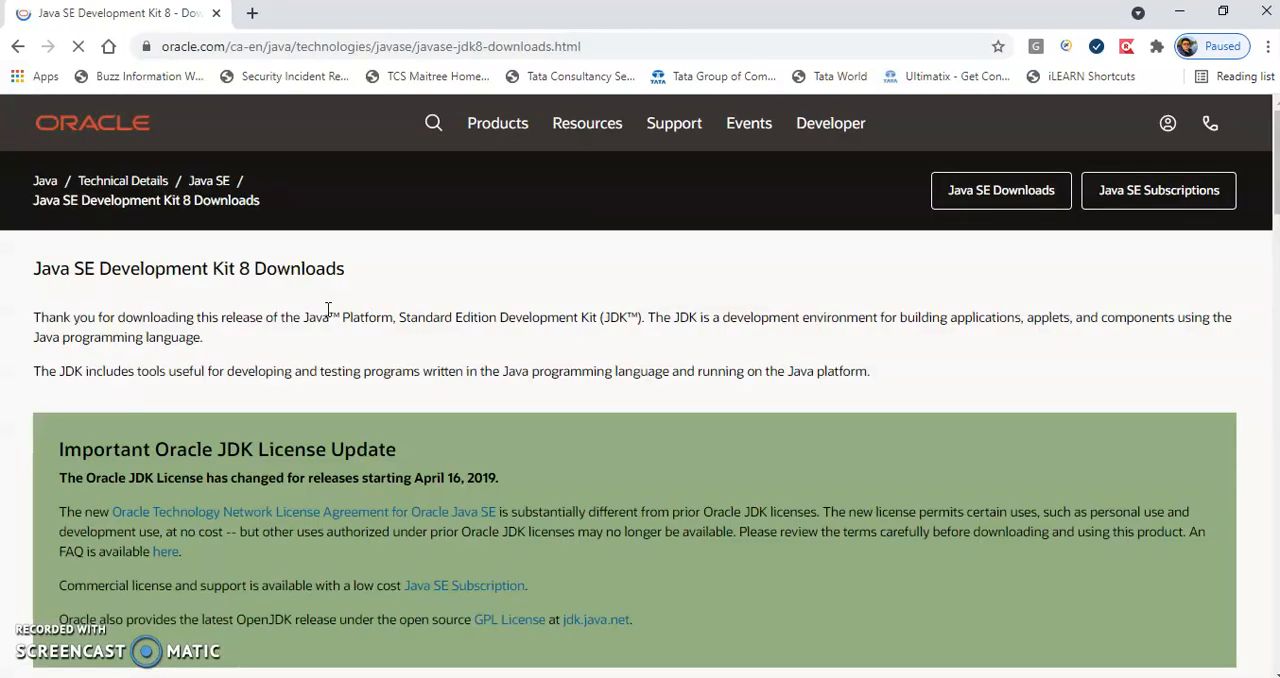
drag(1272, 160, 1270, 290)
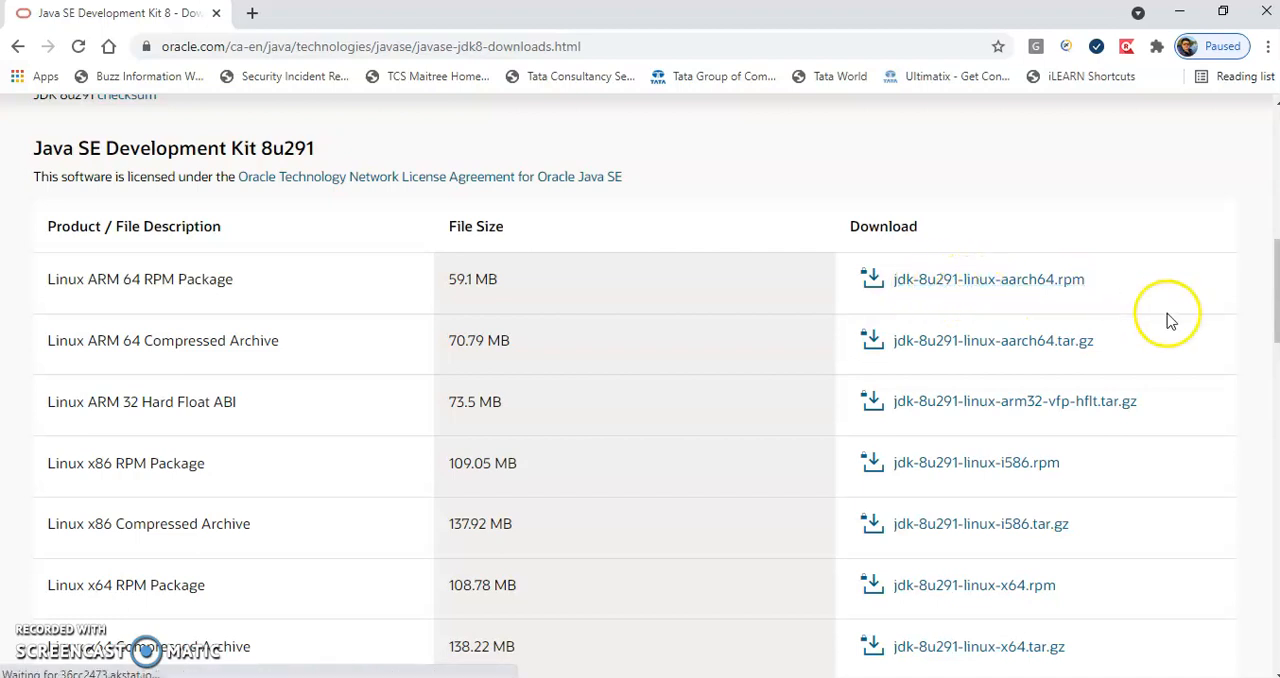
drag(1274, 300, 1274, 411)
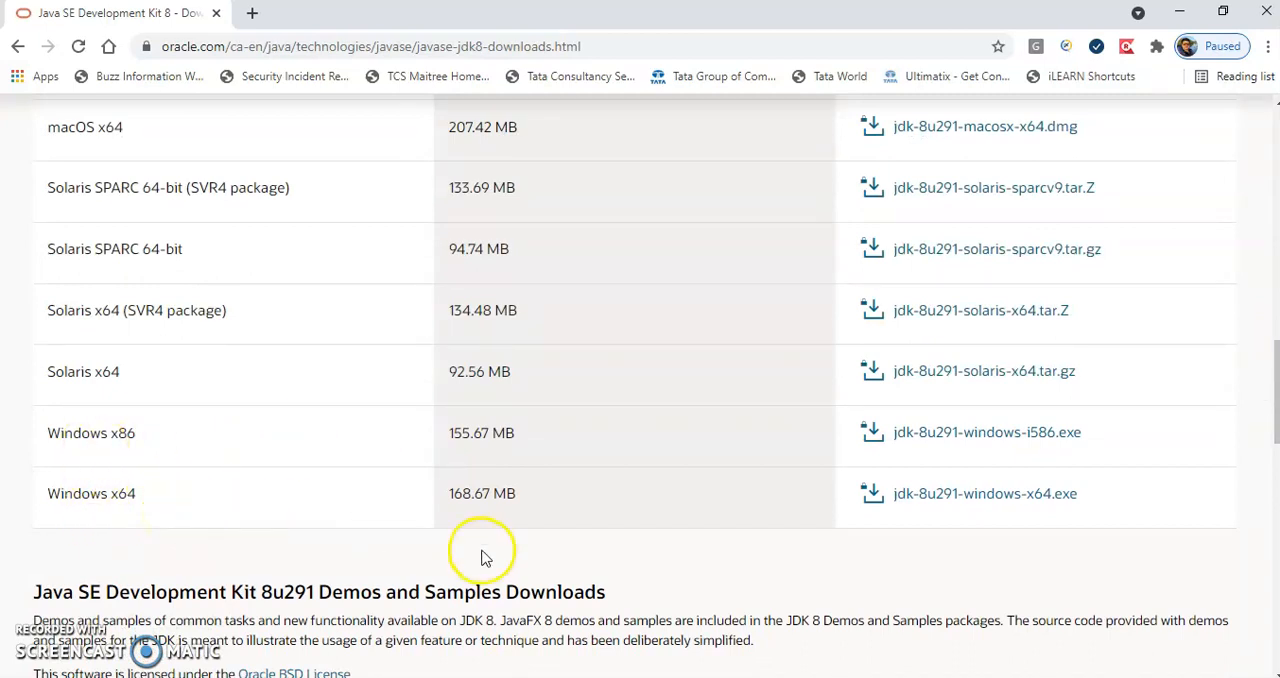
Switch to File Explorer and try to view the properties of the This PC shortcut under Quick access.
key(alt+Tab)
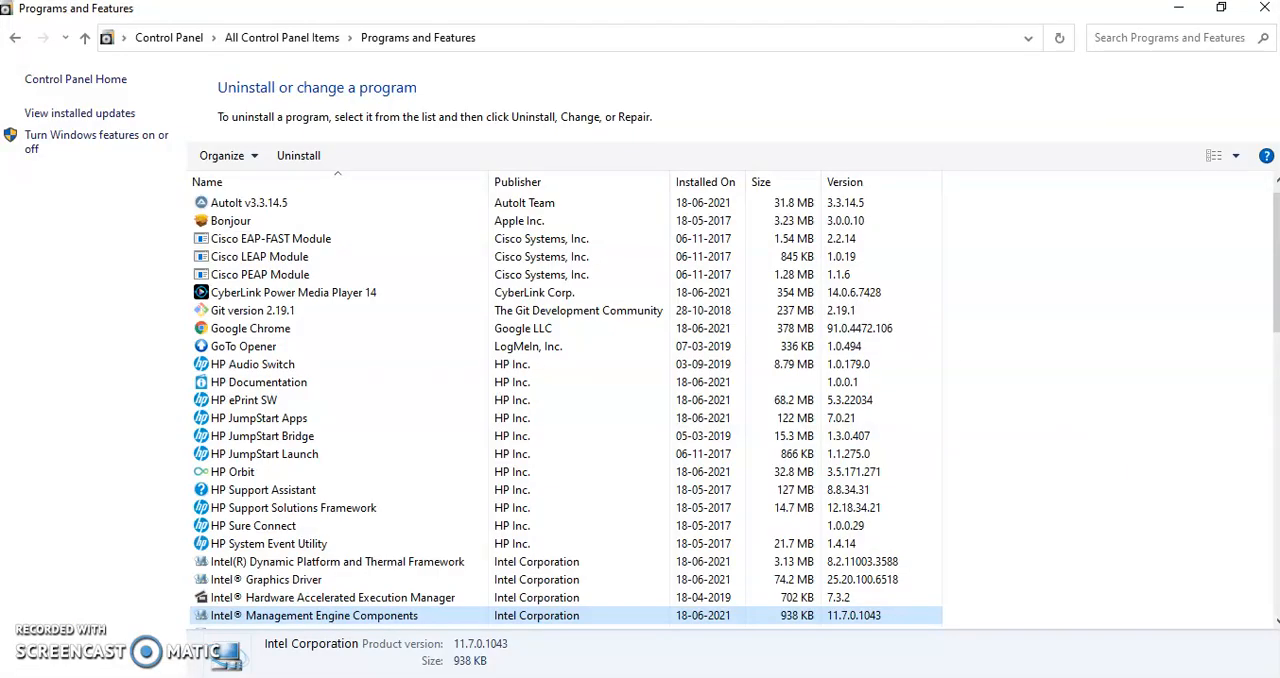
key(alt+Tab)
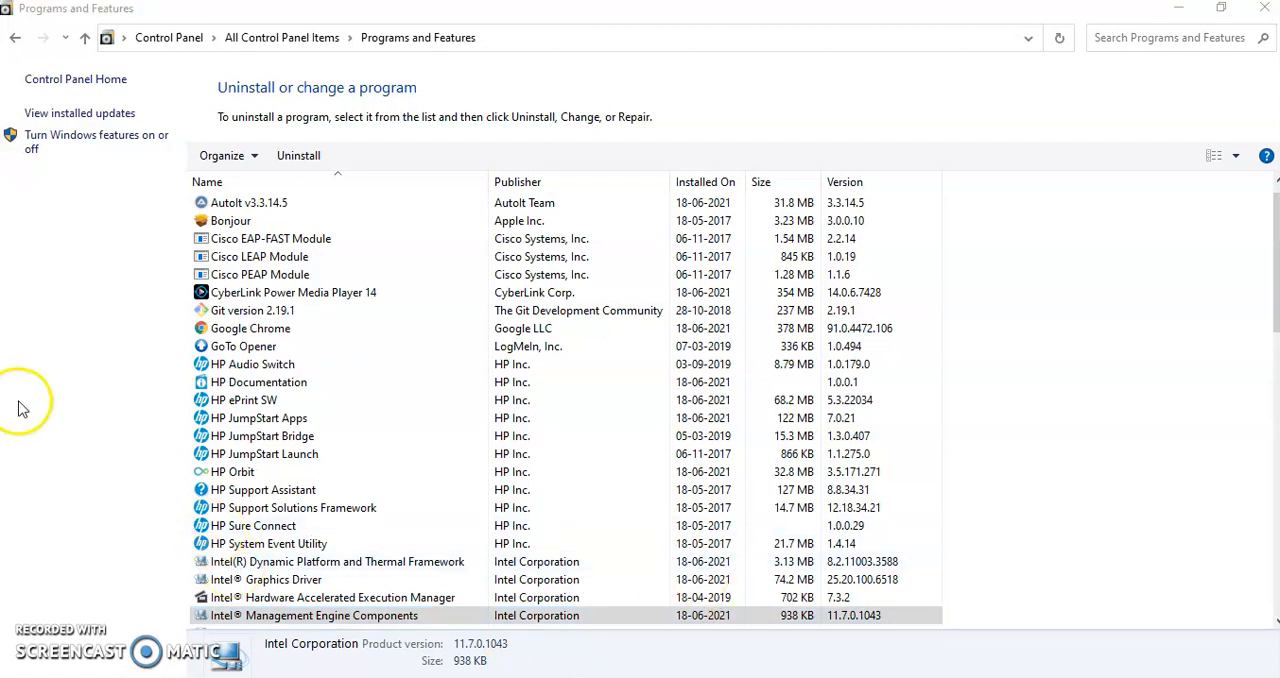
click(415, 677)
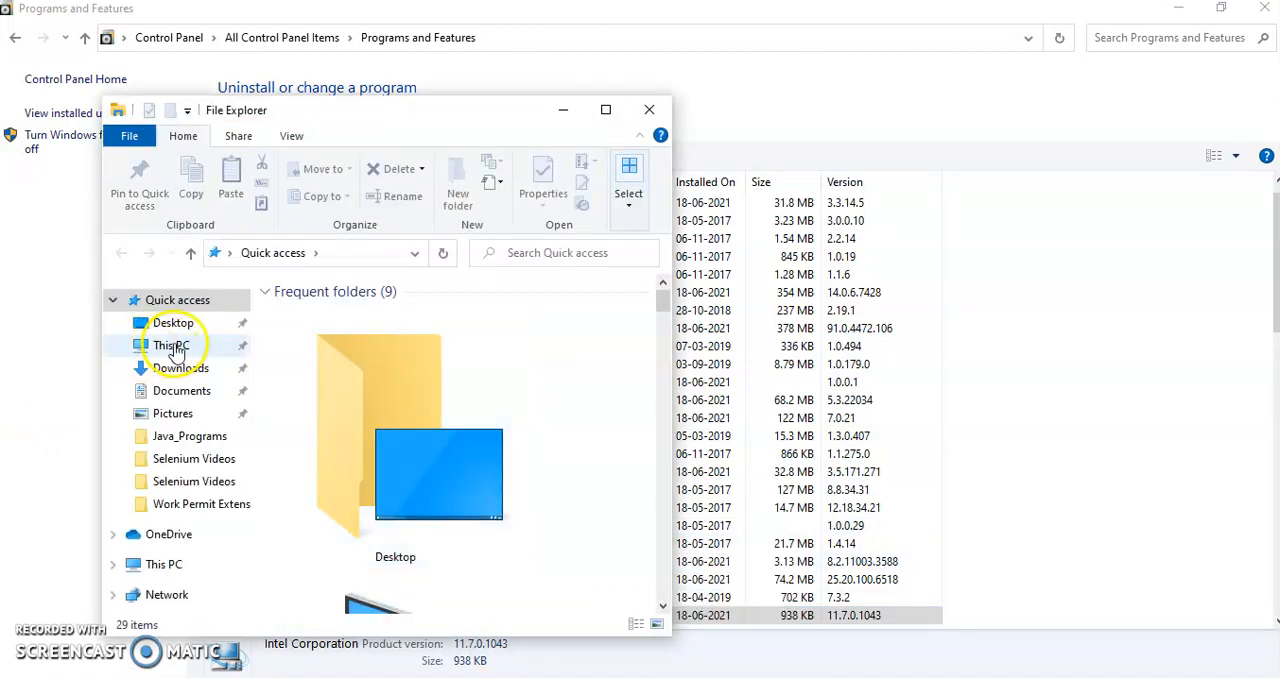
right_click(175, 344)
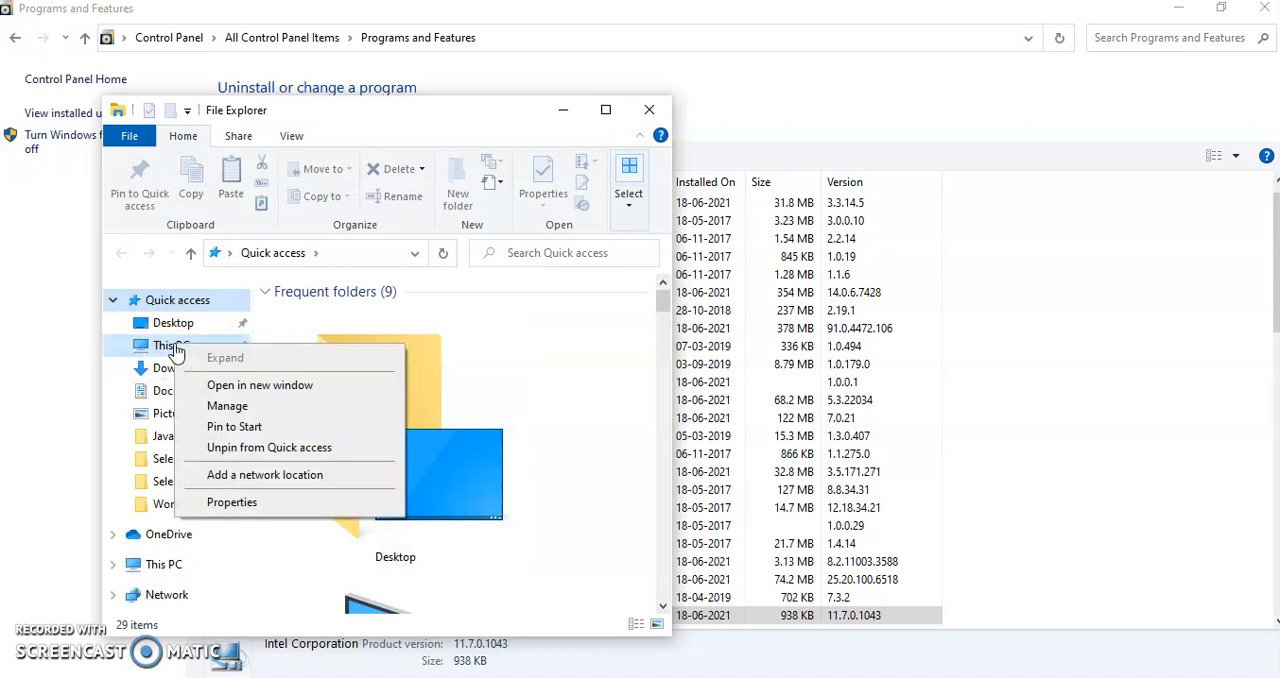
click(218, 502)
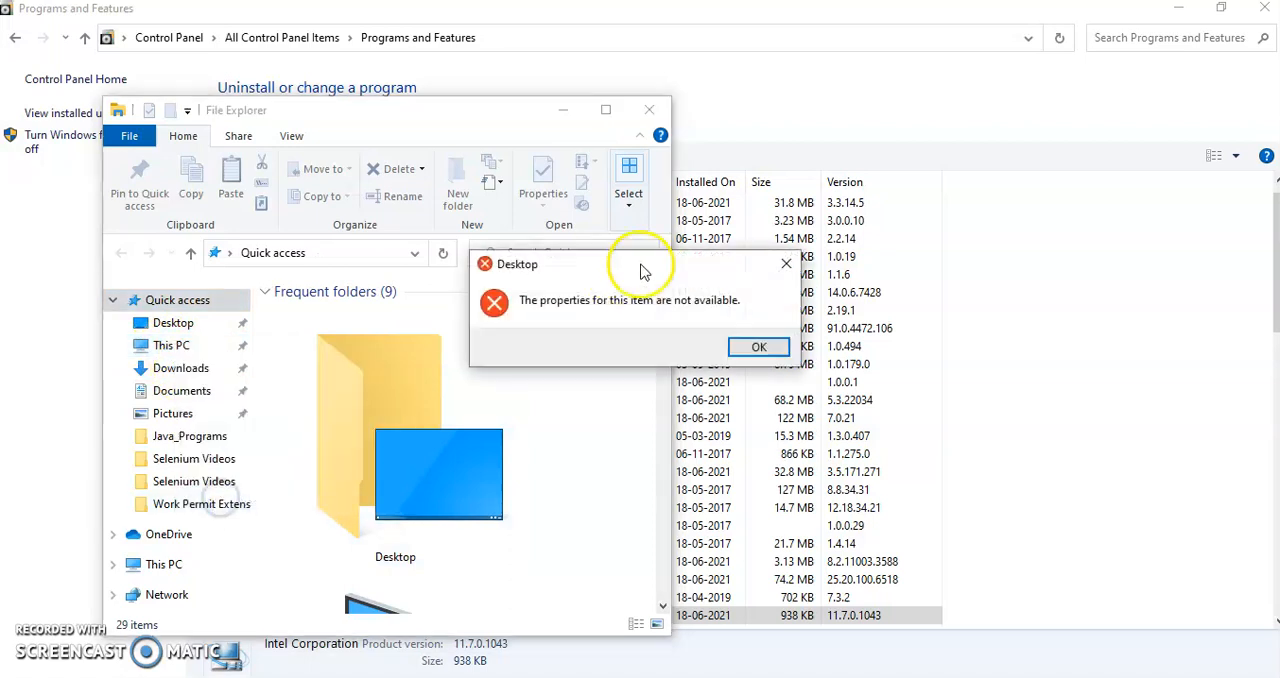
click(750, 346)
Open the properties of the main This PC entry and highlight the system type in the device specifications.
click(605, 110)
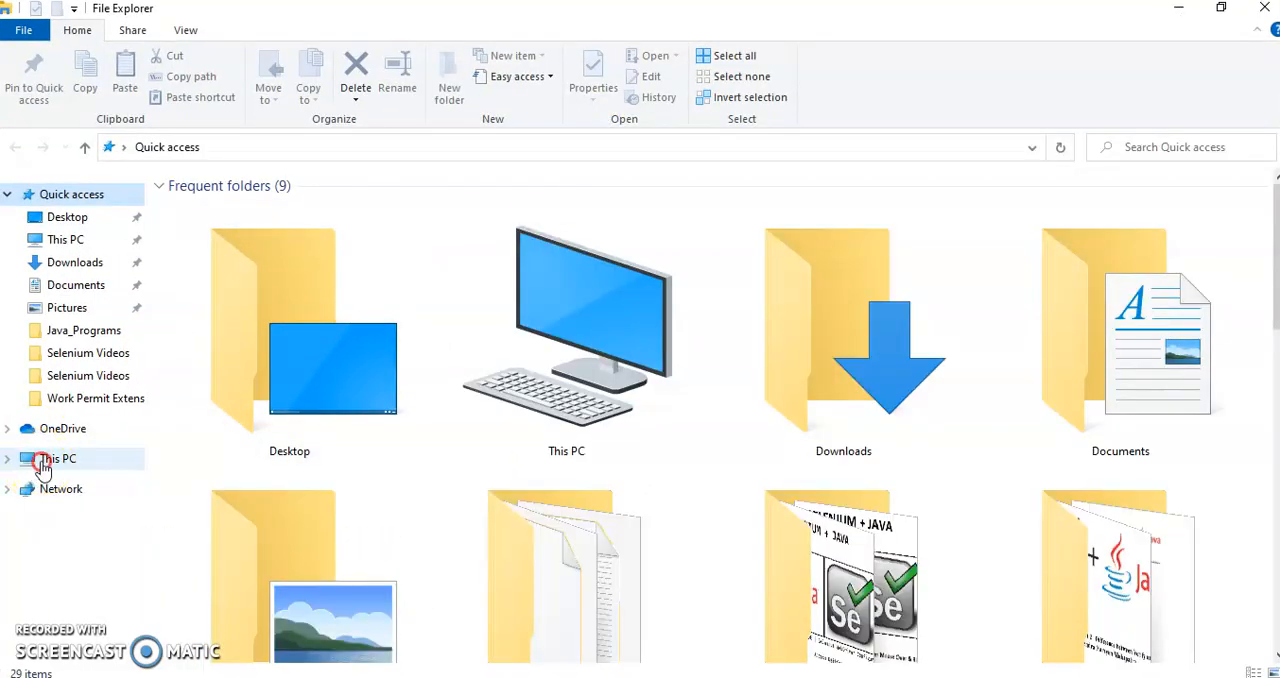
right_click(42, 466)
click(84, 446)
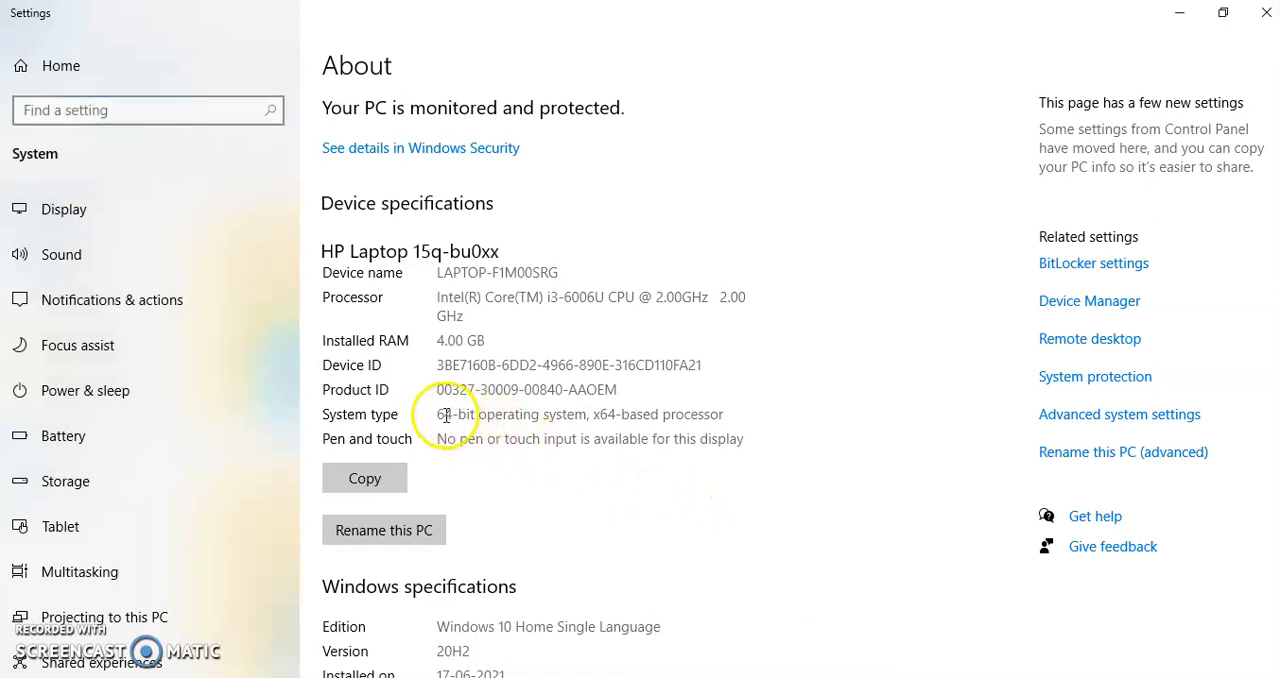
drag(437, 414, 708, 422)
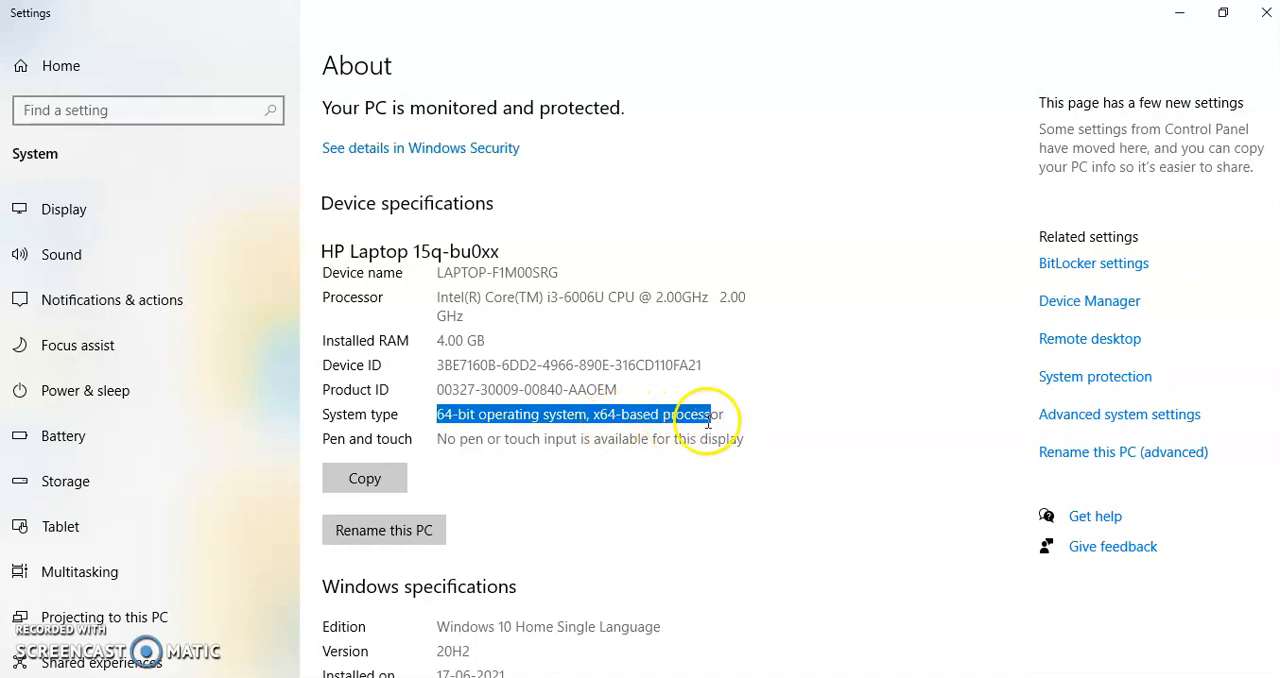
Return to the JDK 8 page in Chrome, accept the Oracle license agreement and request the jdk-8u291-windows-x64.exe download.
key(alt+Tab)
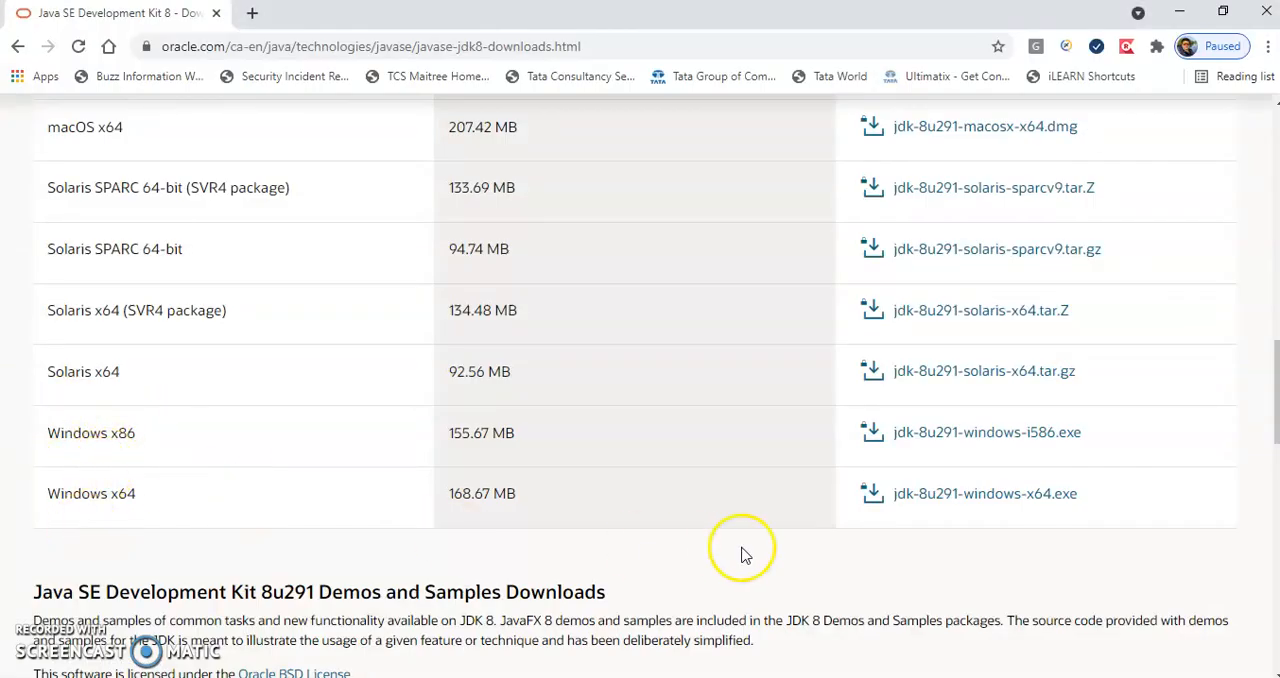
click(990, 500)
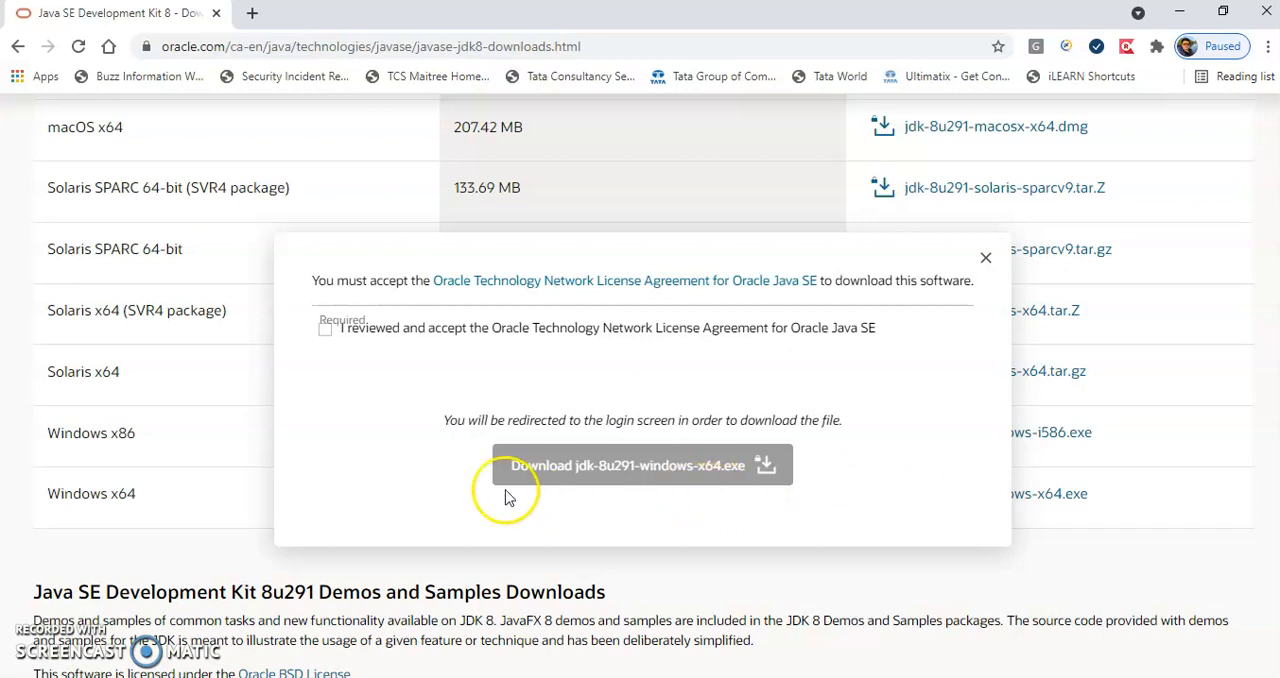
click(327, 331)
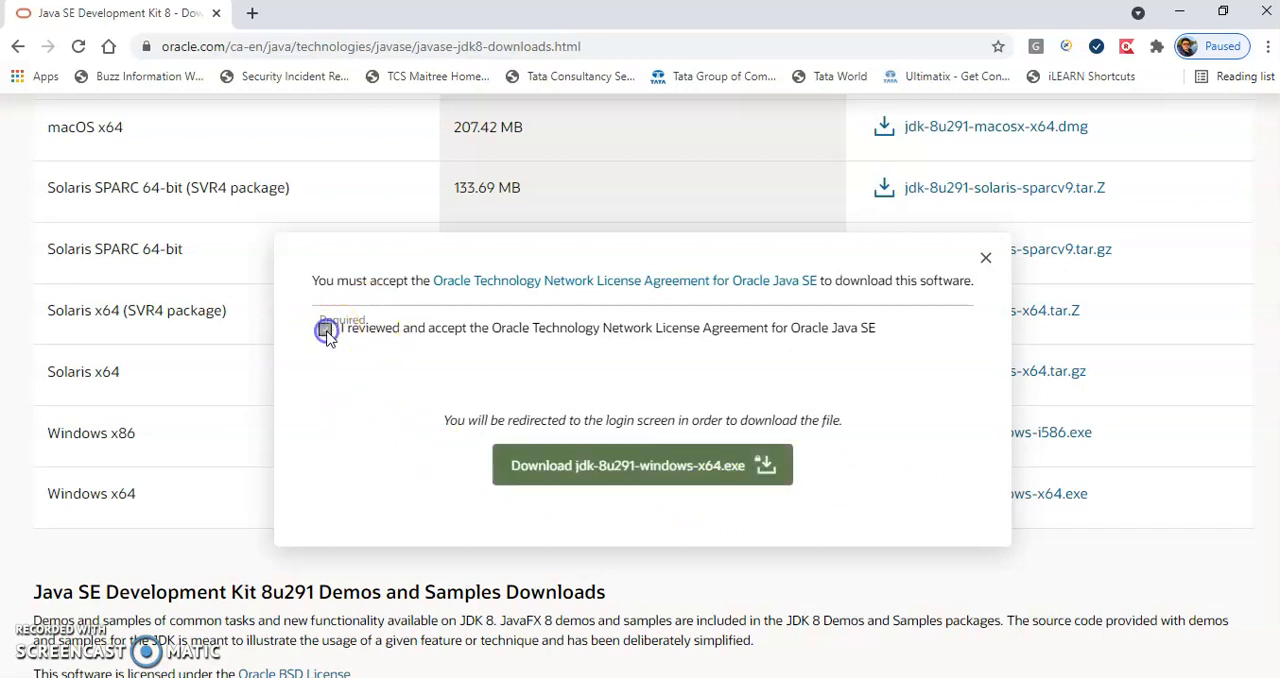
click(618, 470)
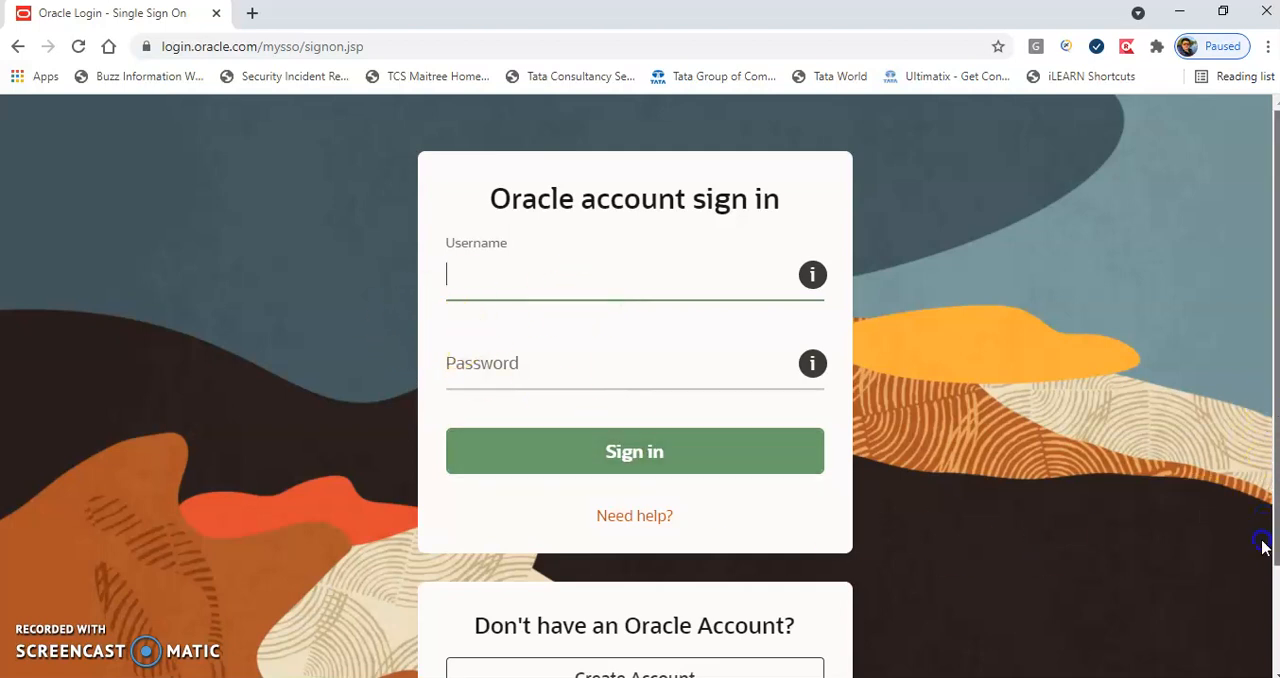
scroll(1277, 537, down, 2)
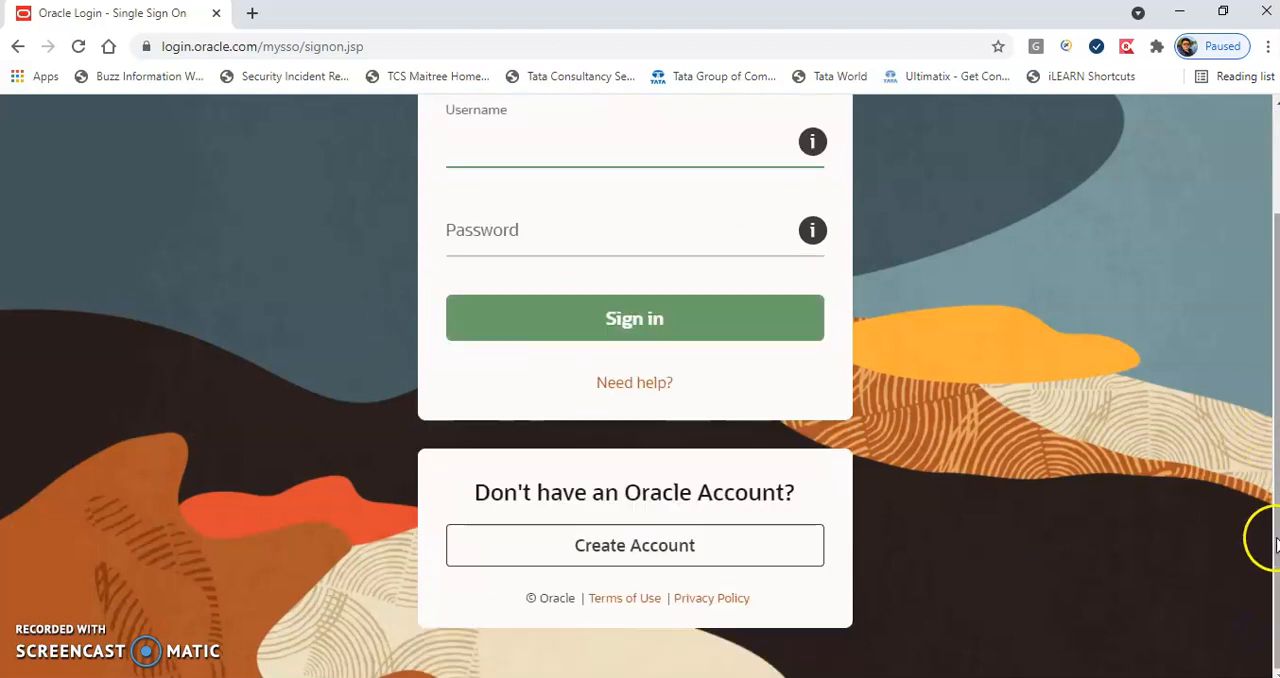
click(640, 550)
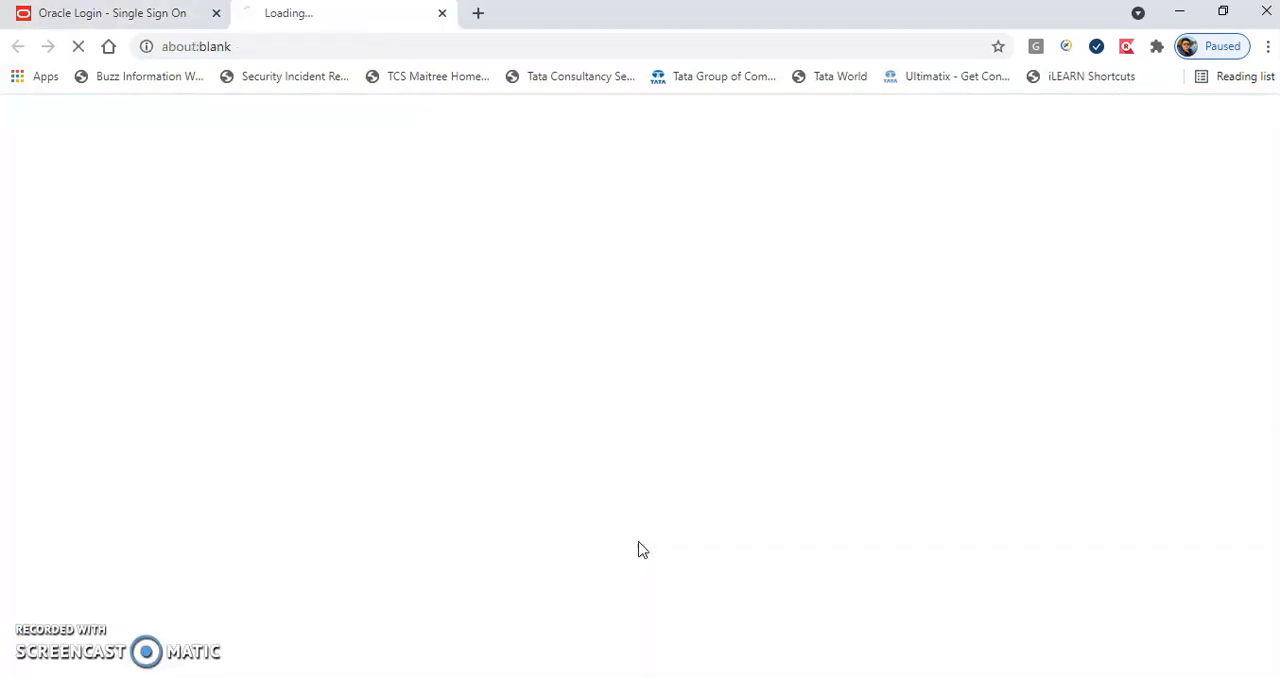
click(448, 342)
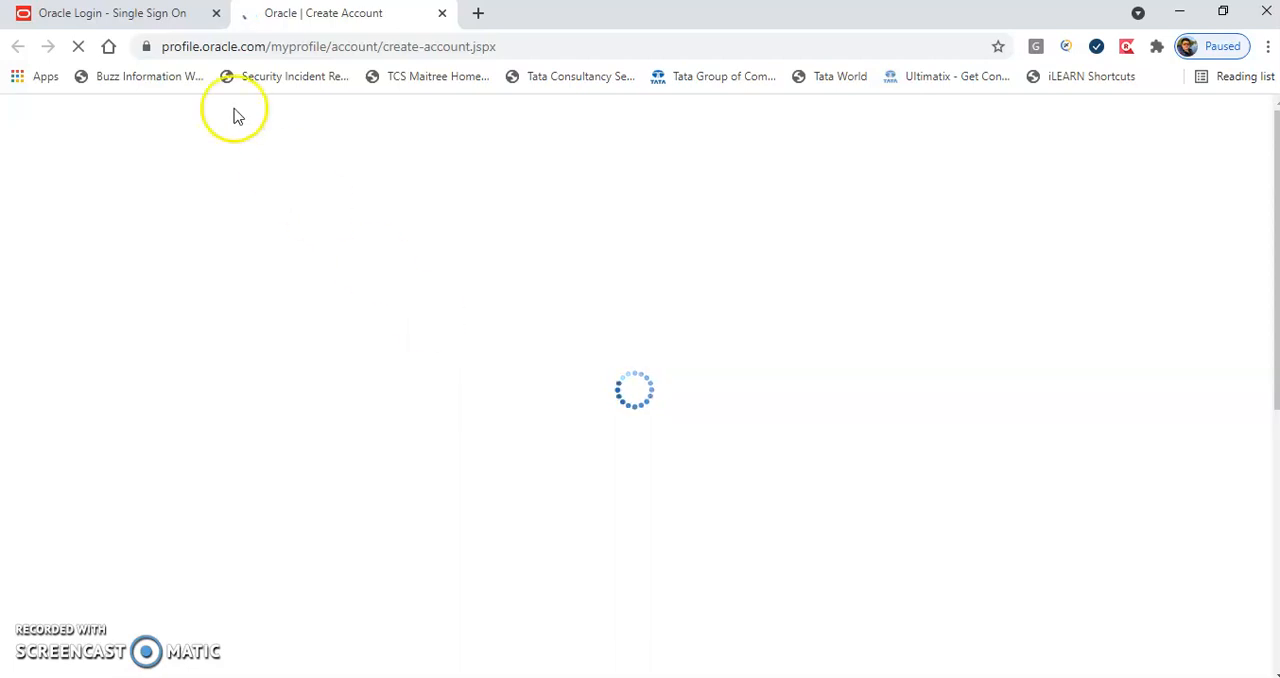
click(158, 16)
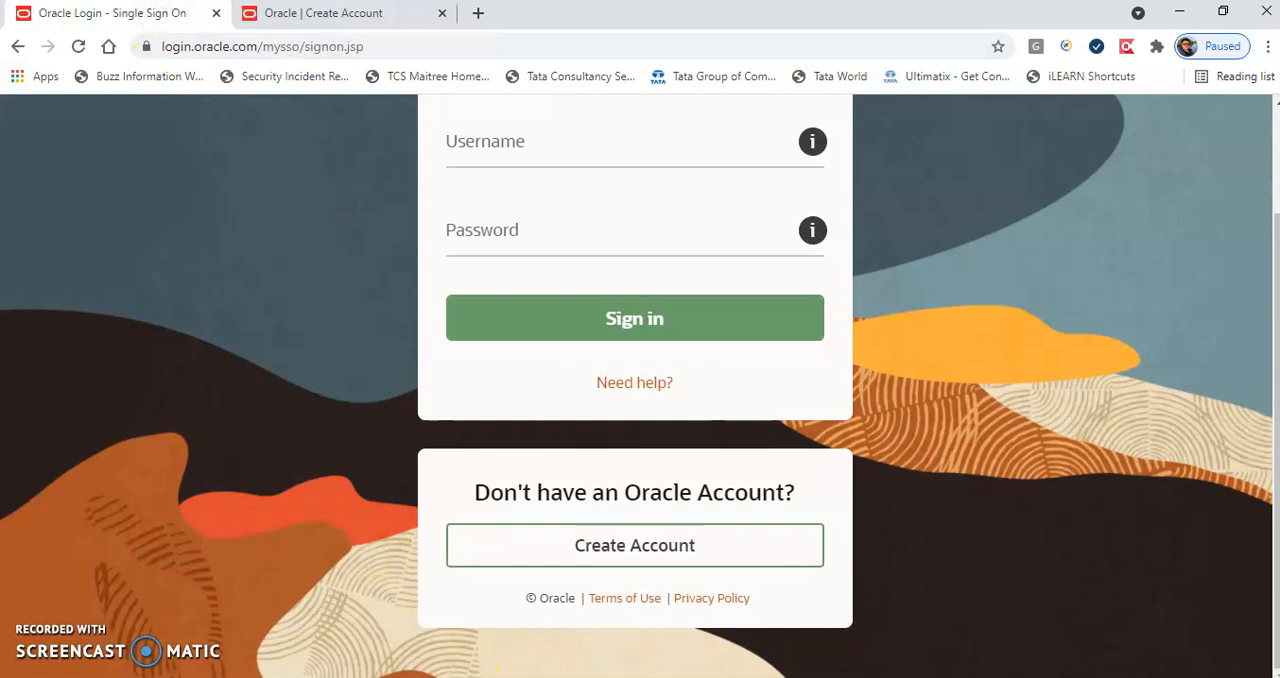
Review the completed Oracle account registration form and submit it to create the account.
click(75, 676)
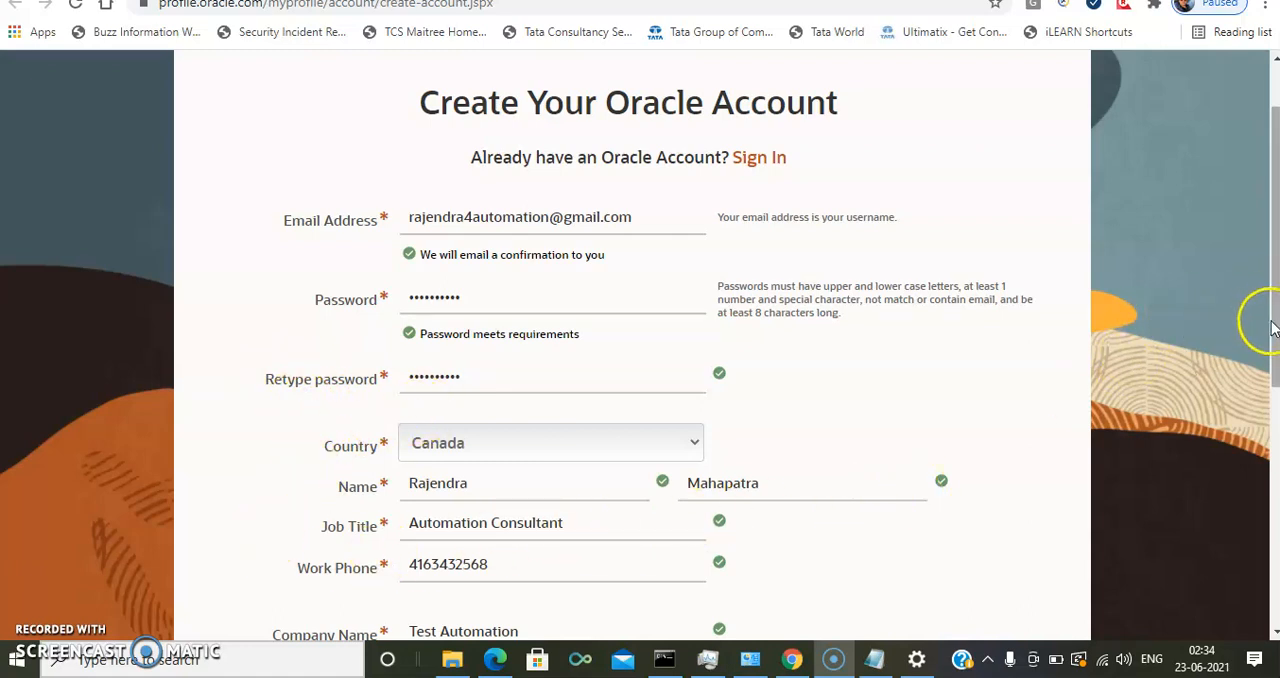
drag(1272, 341, 1268, 532)
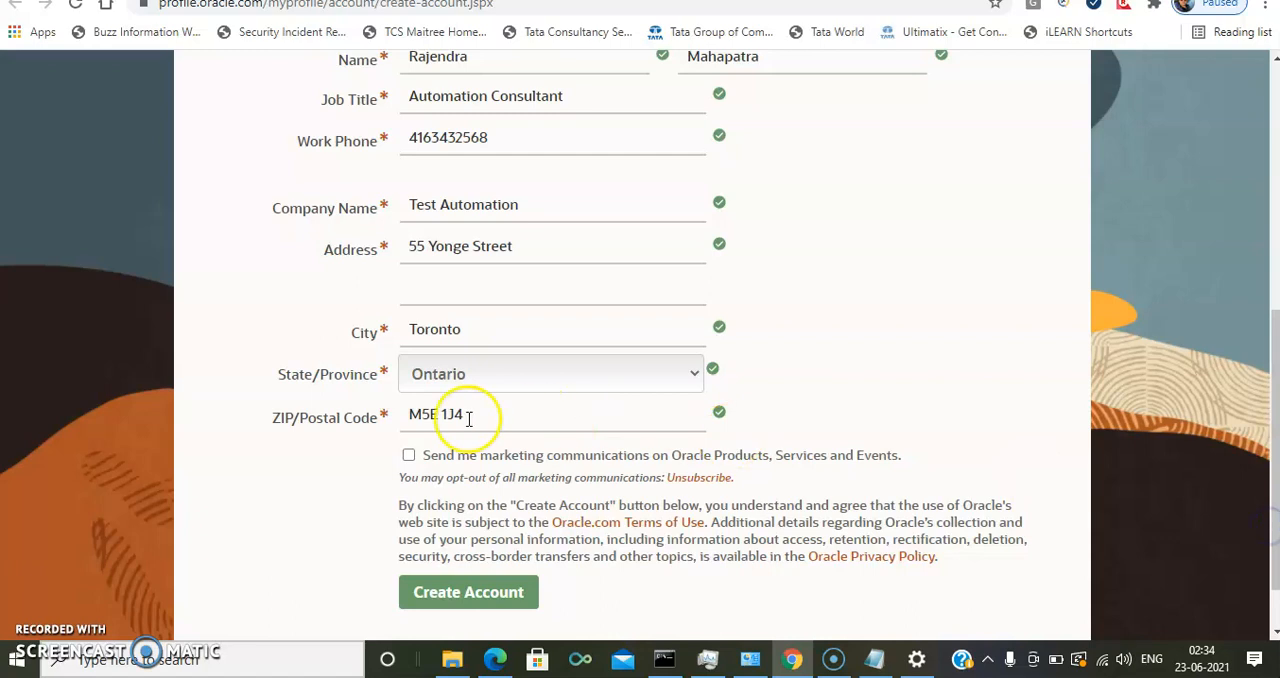
click(487, 595)
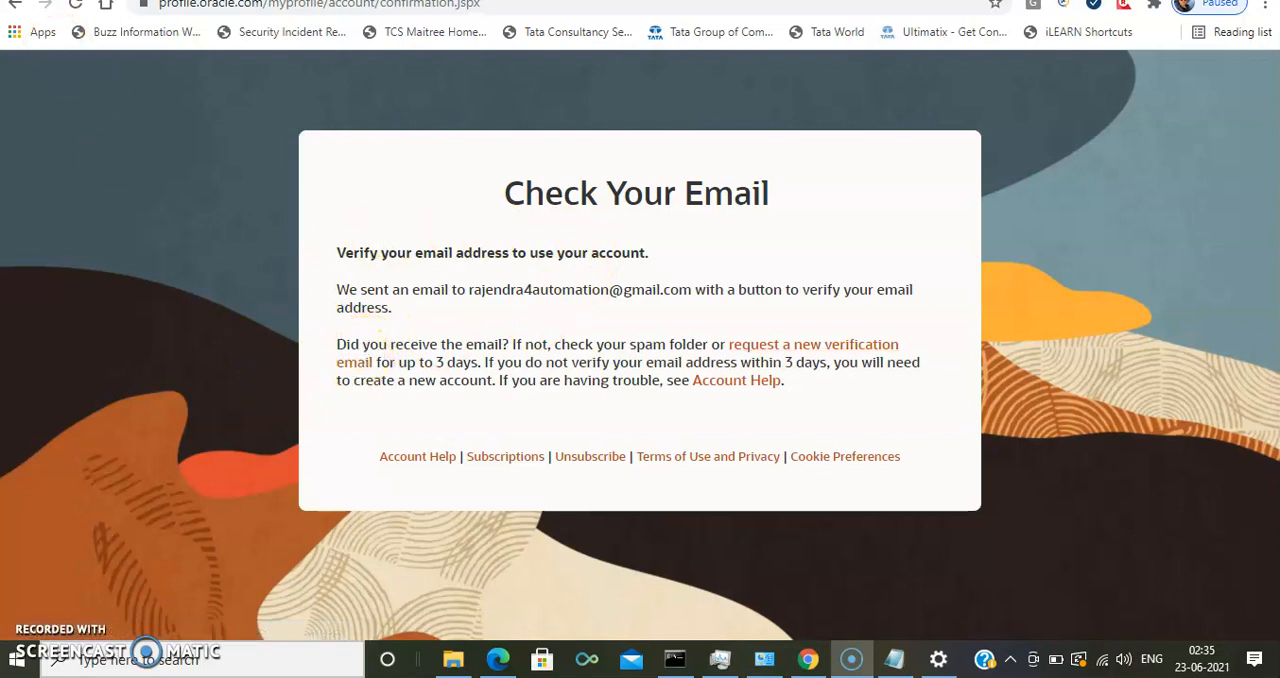
Open Oracle's verification message in Gmail, verify the email address and continue to the Oracle site.
click(100, 1)
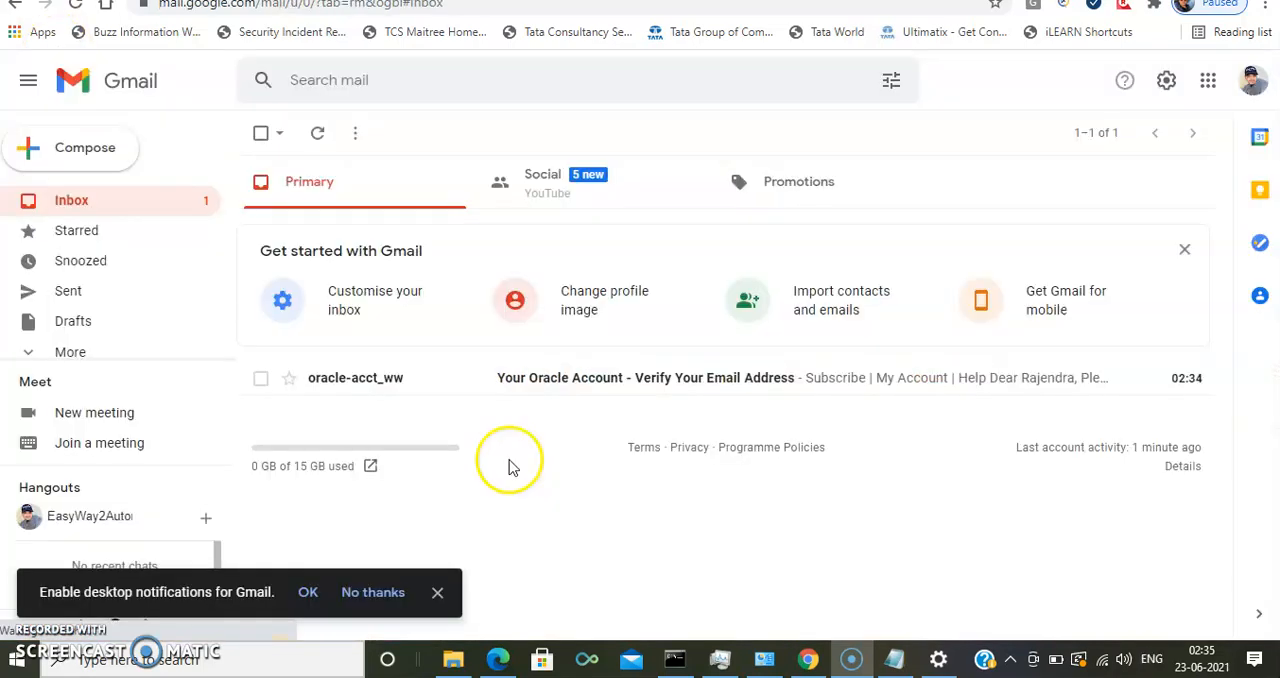
click(589, 385)
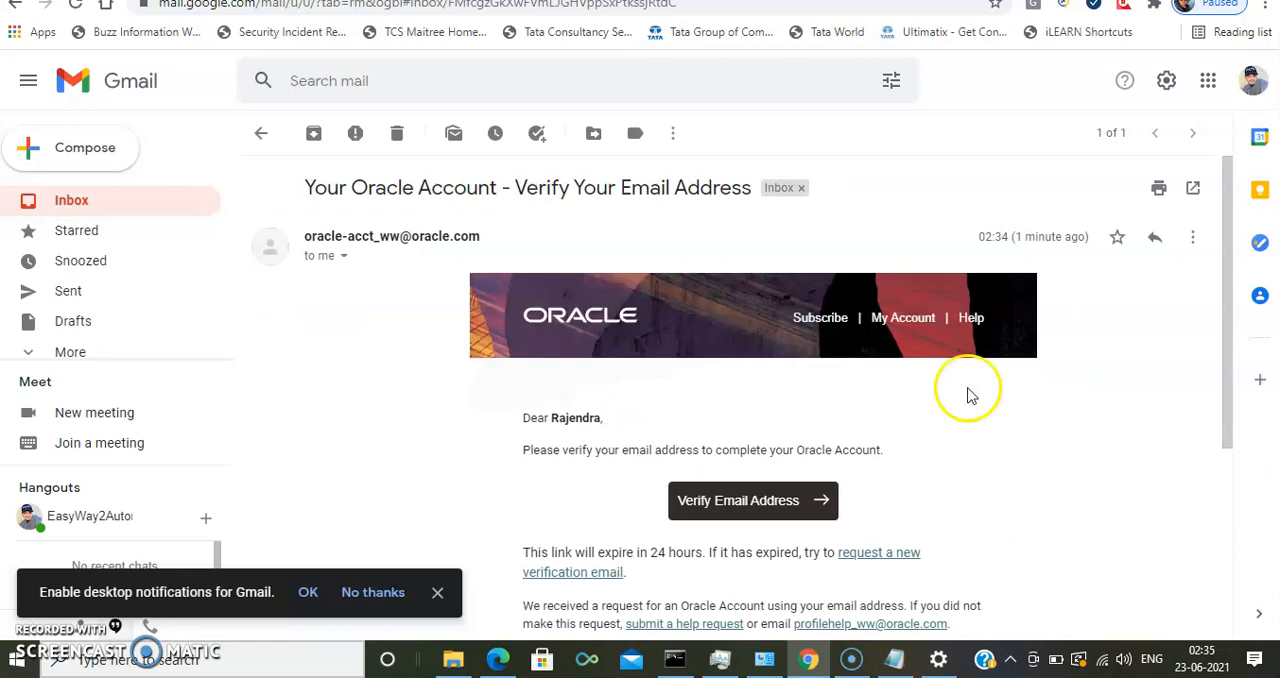
click(742, 512)
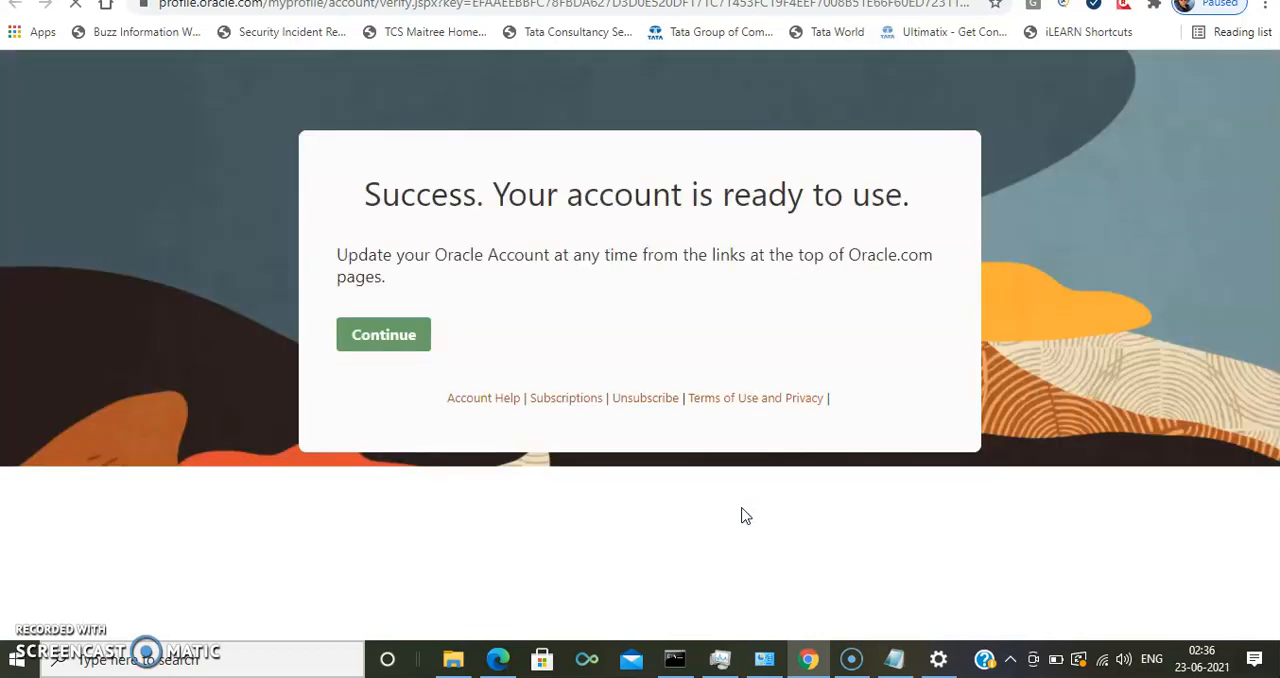
click(409, 343)
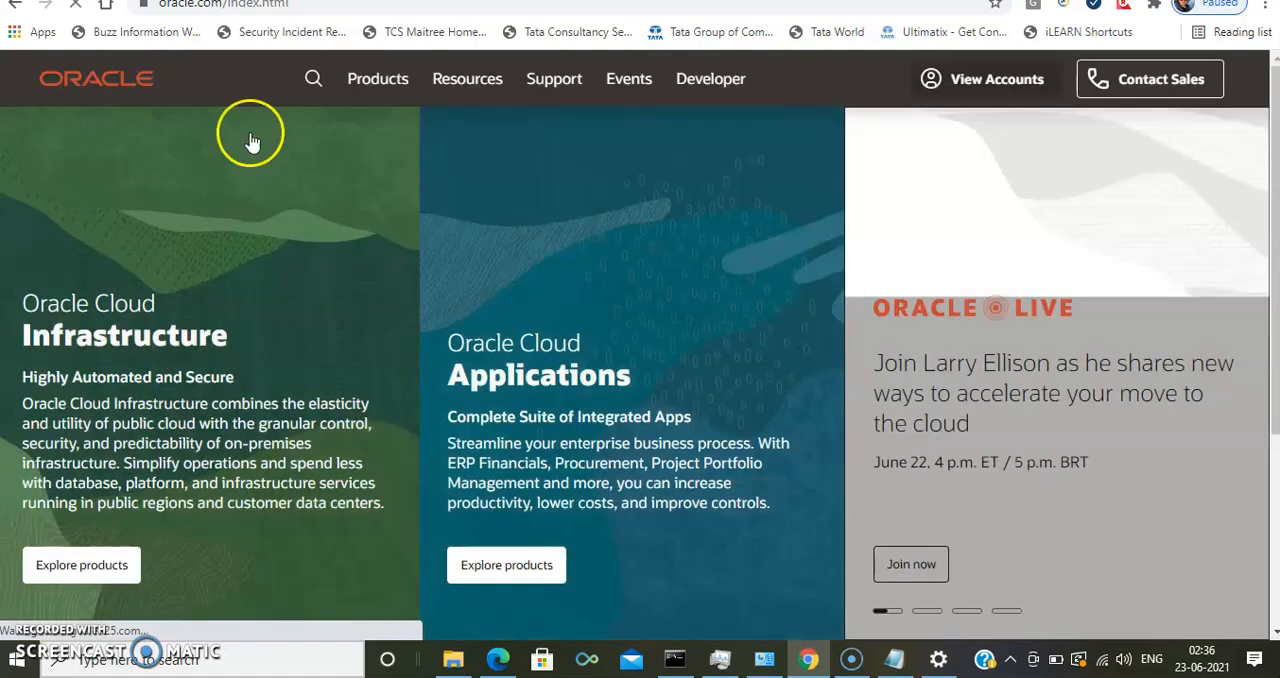
Sign in to Oracle with the account's email address and password to start the JDK installer download.
click(530, 246)
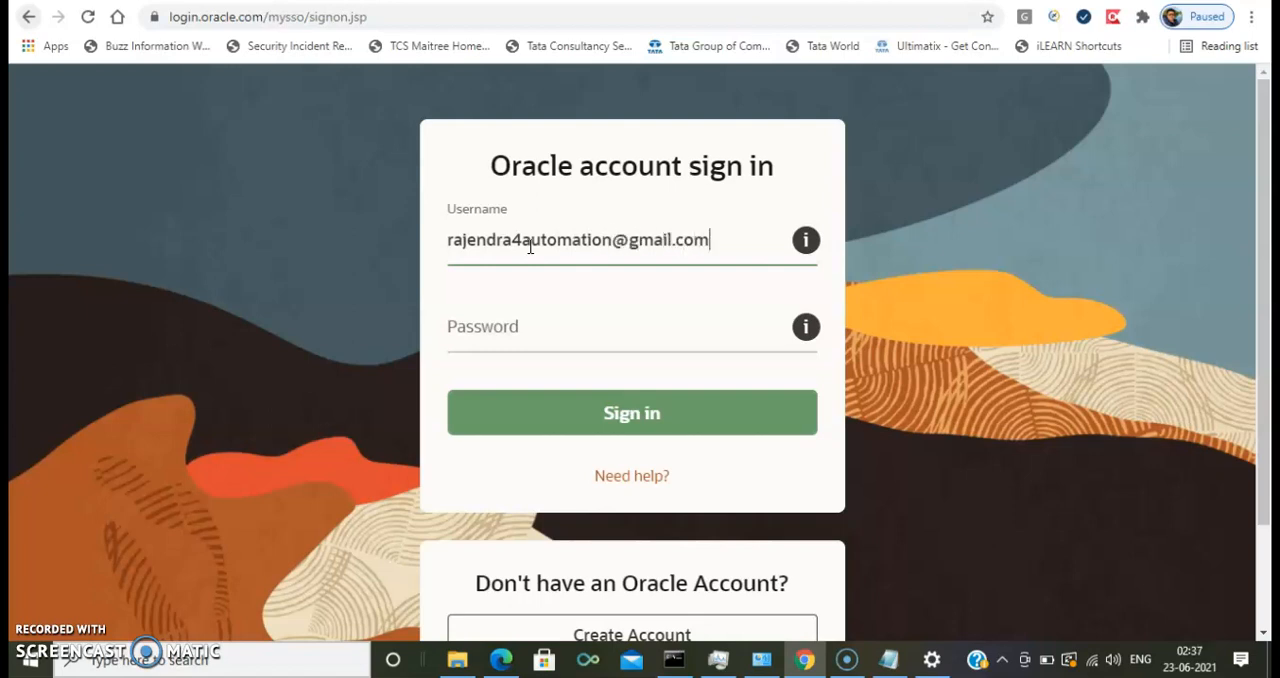
click(458, 326)
text(••)
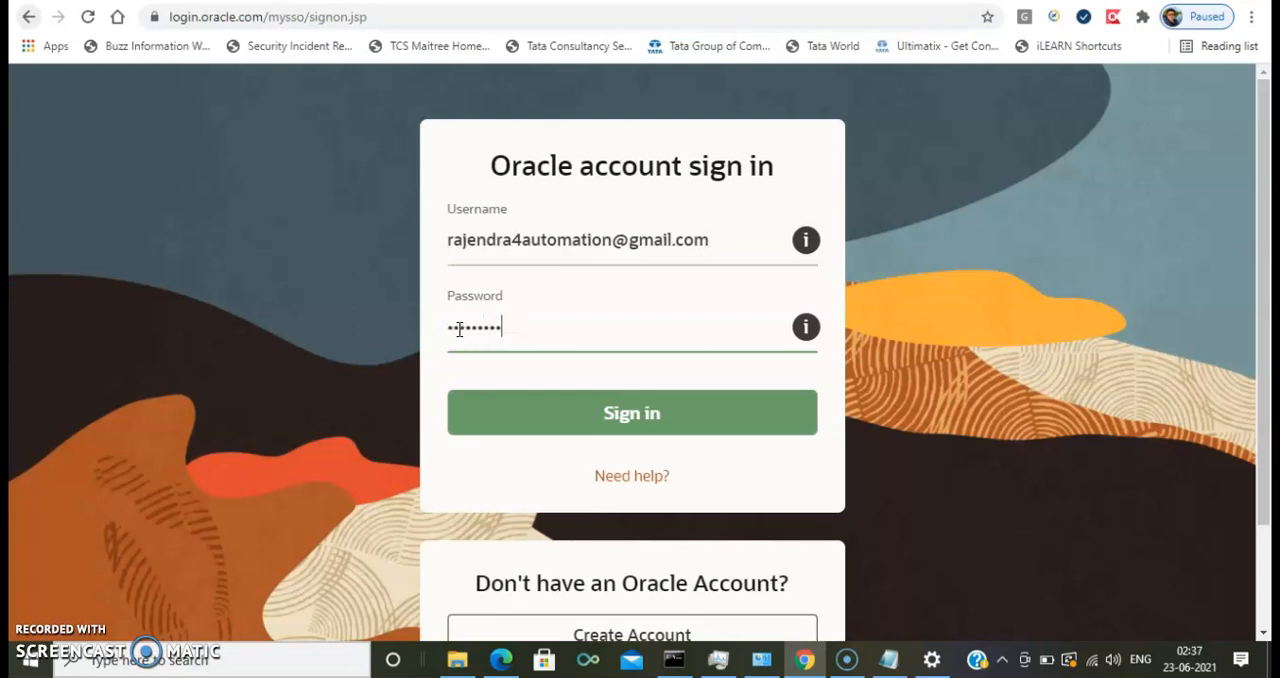
click(492, 388)
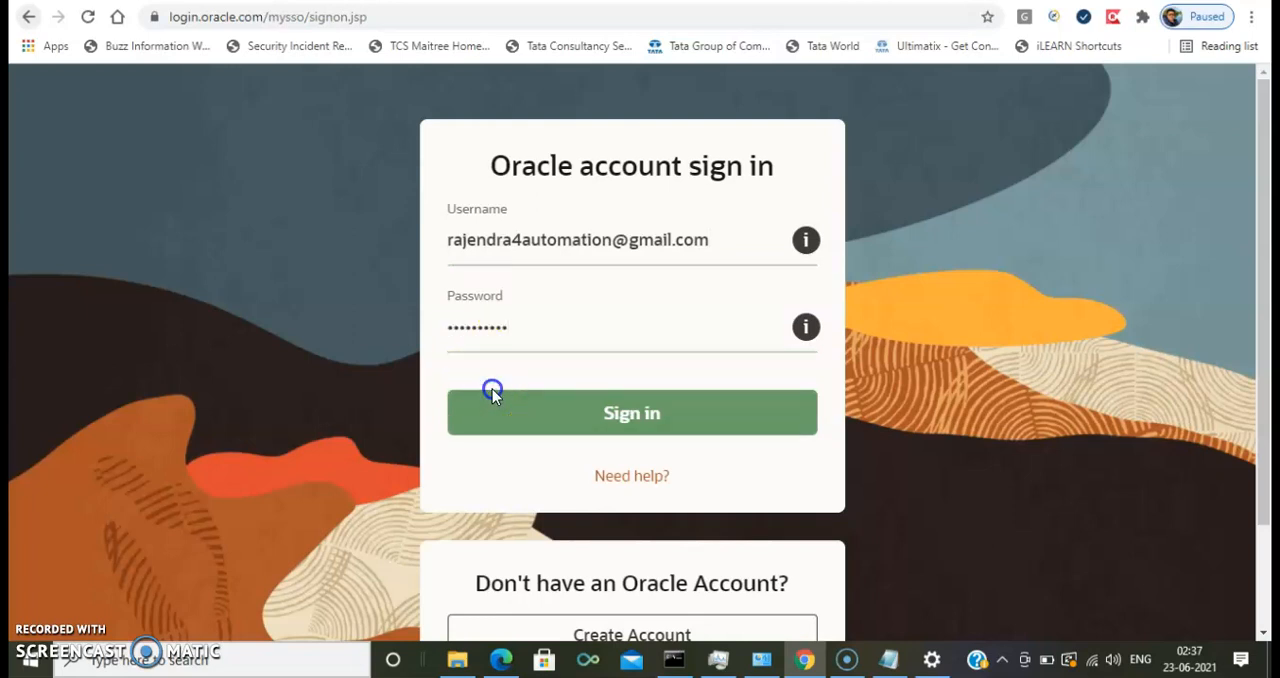
click(492, 412)
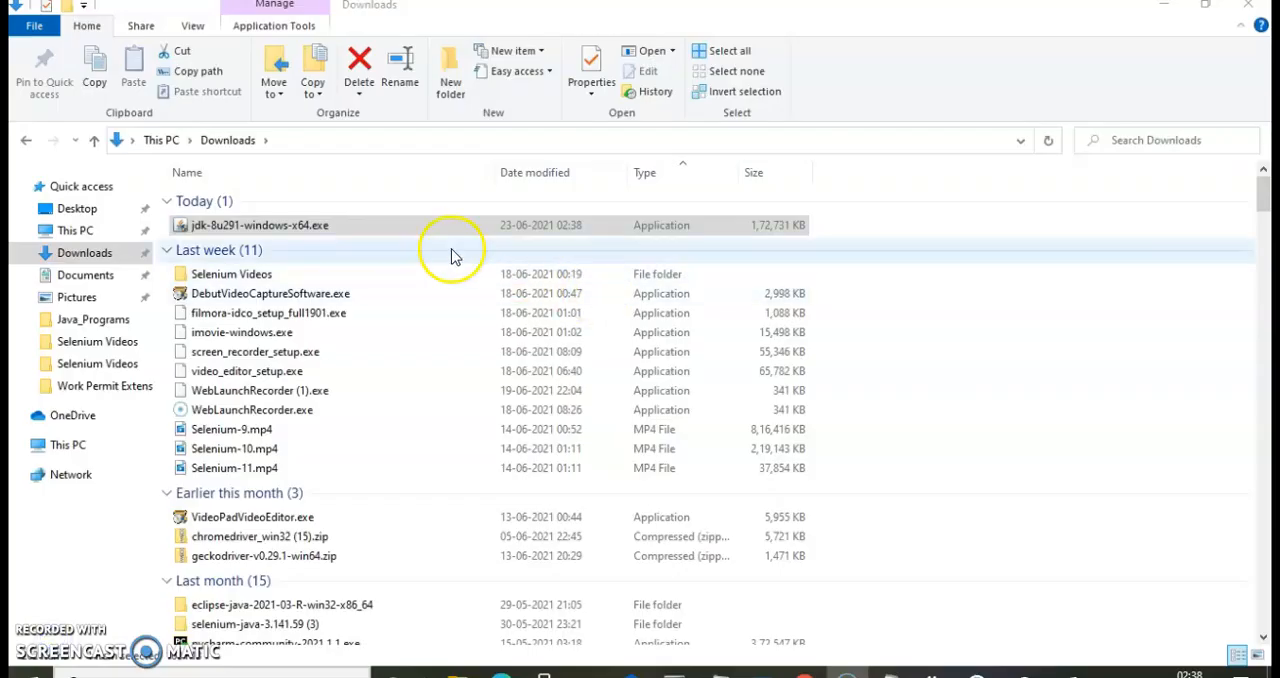
Select the JDK installer in Downloads, run java -version in Command Prompt to check for existing Java, and minimize the prompt.
click(345, 228)
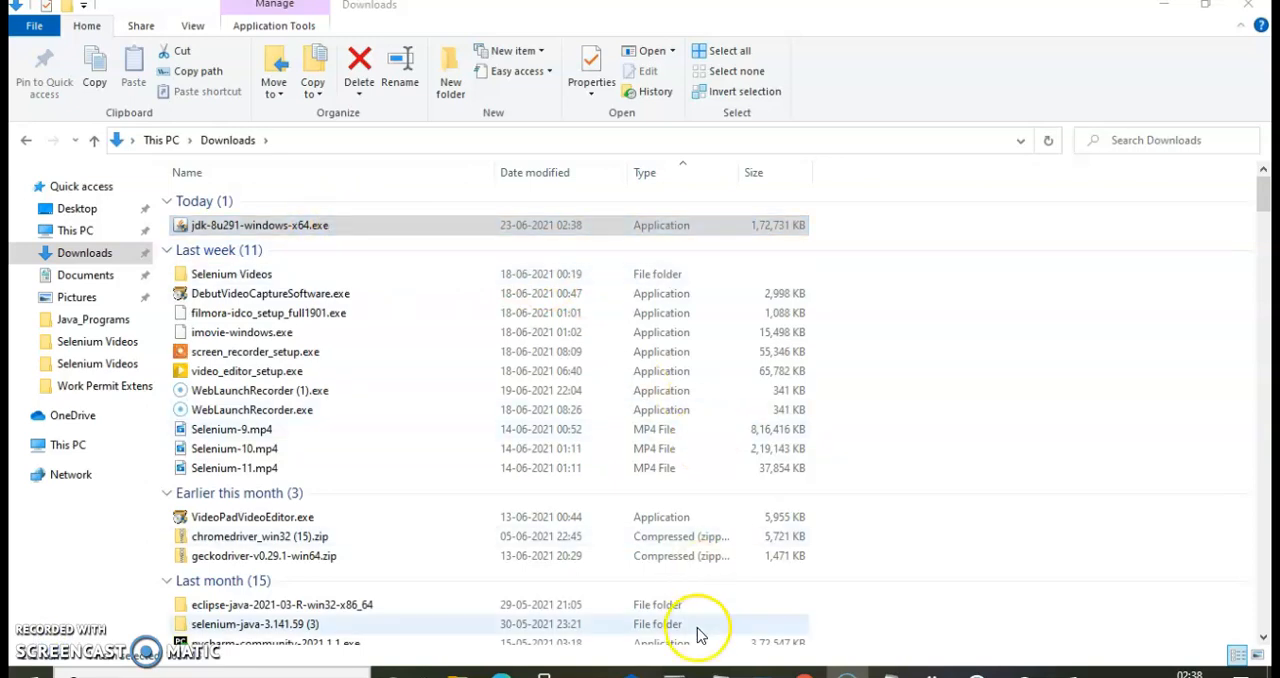
click(673, 668)
click(536, 279)
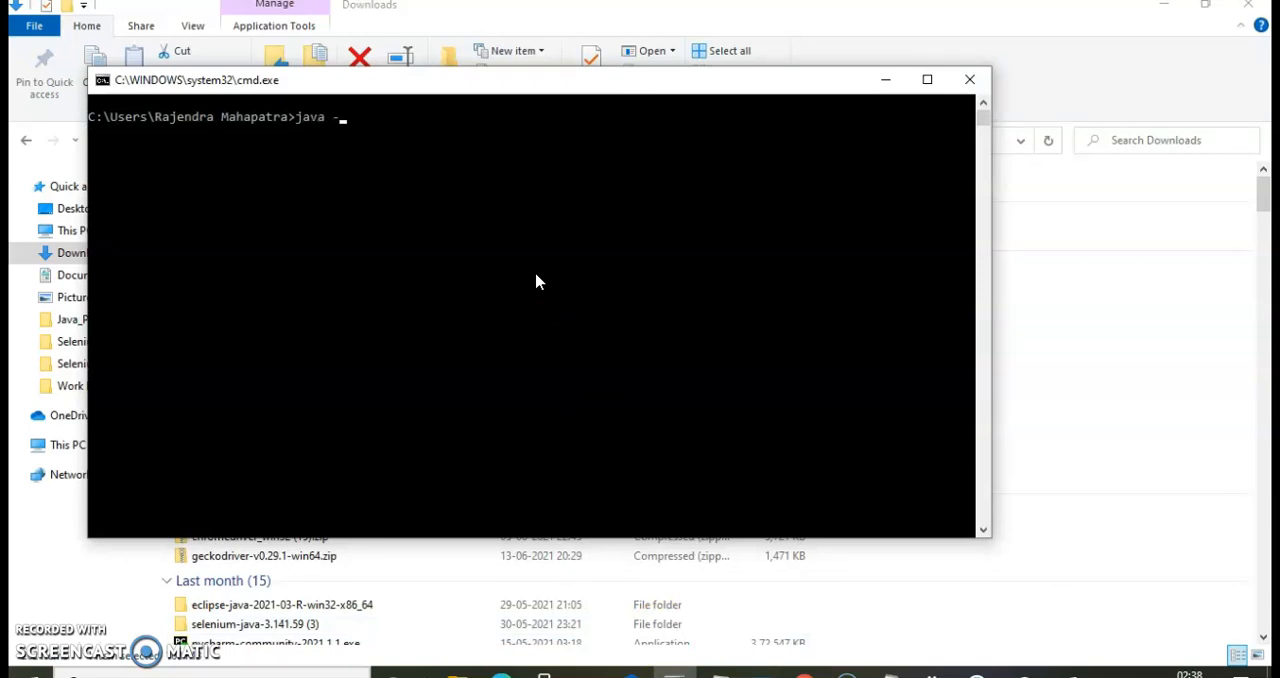
key(Return)
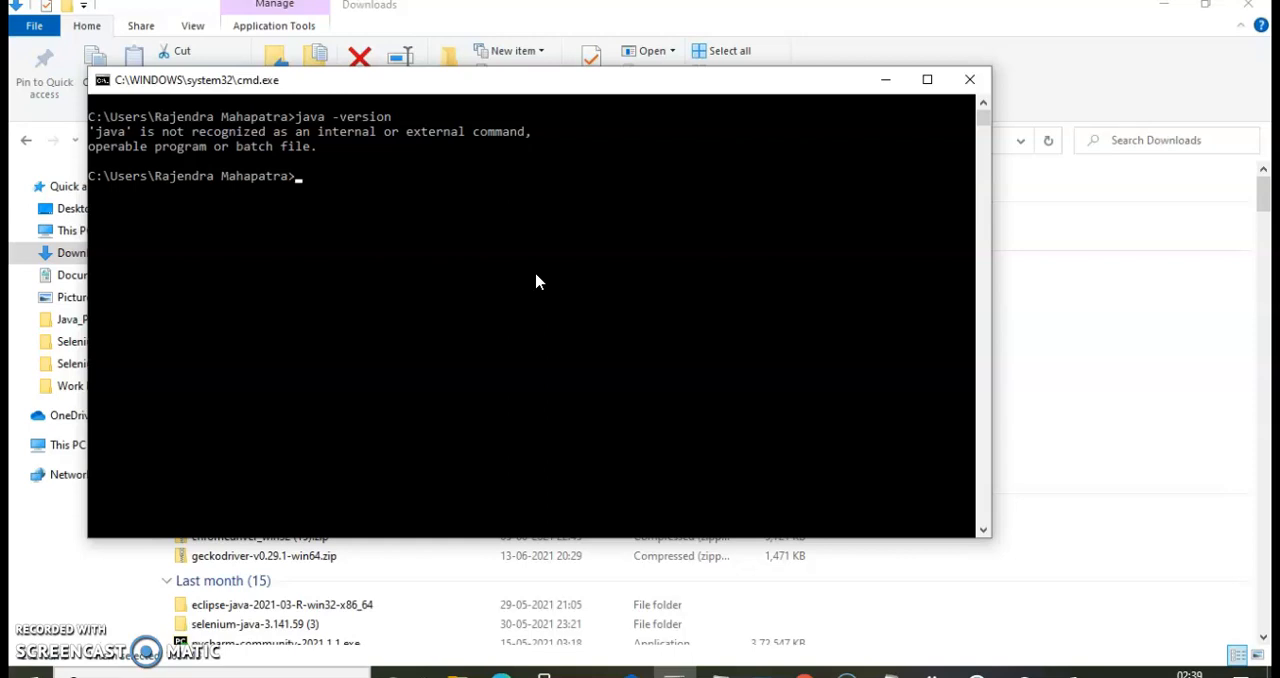
click(884, 82)
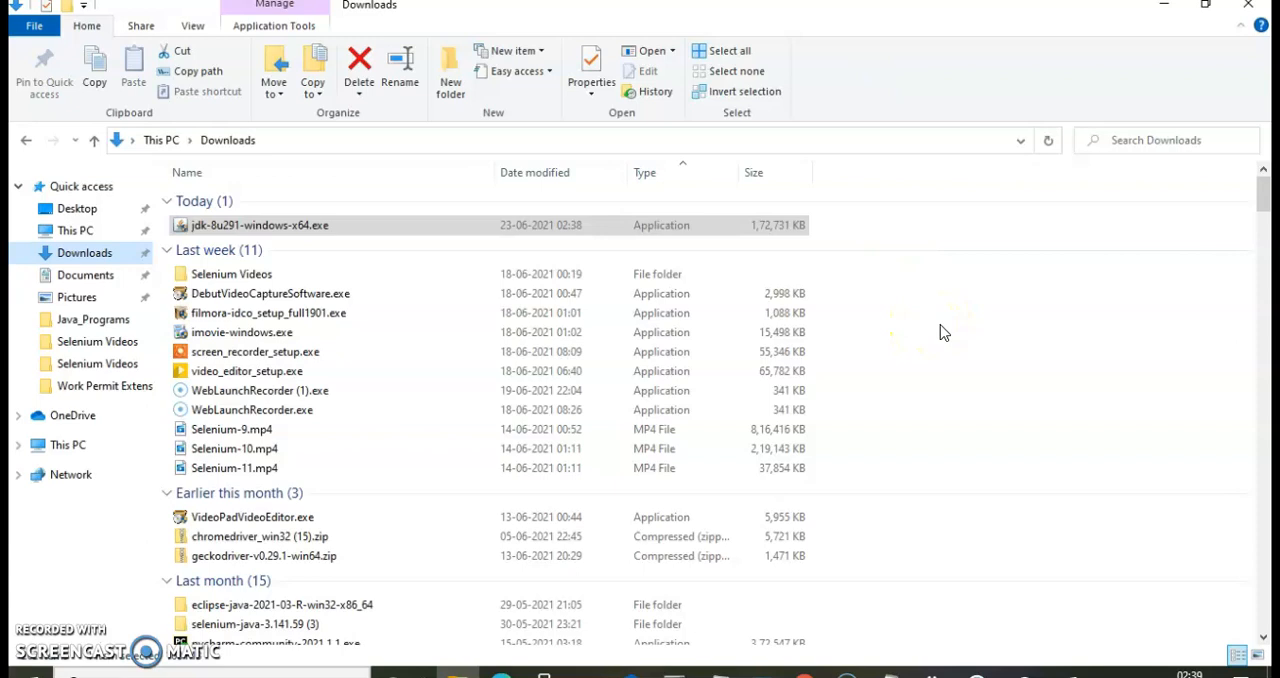
Run jdk-8u291-windows-x64.exe and install the JDK with the default features to C:\Program Files\Java\jdk1.8.0_291\, closing the installer at the end.
click(320, 228)
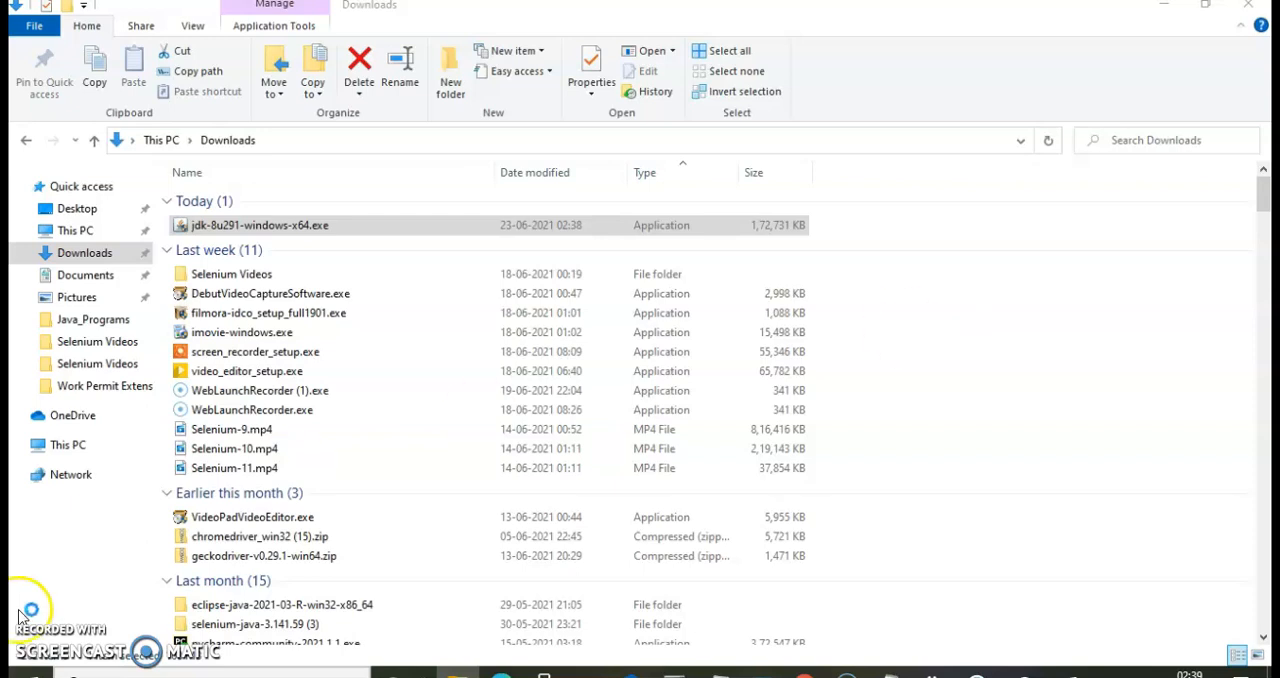
click(794, 503)
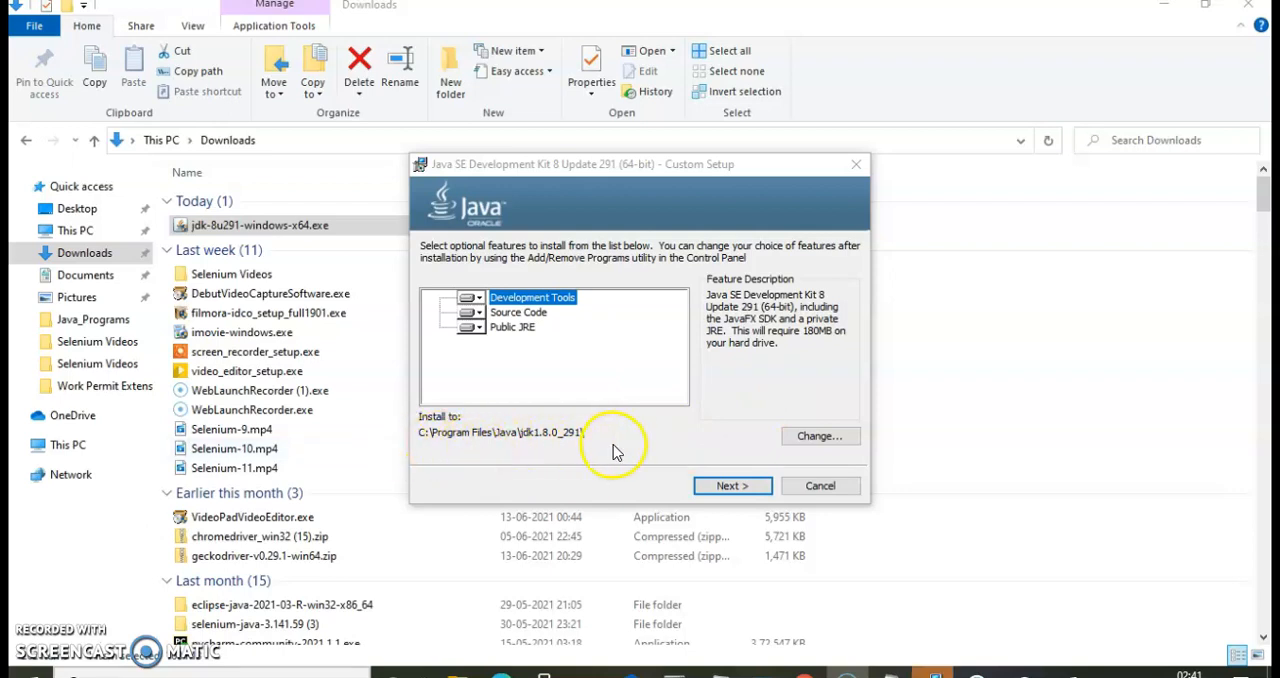
click(732, 488)
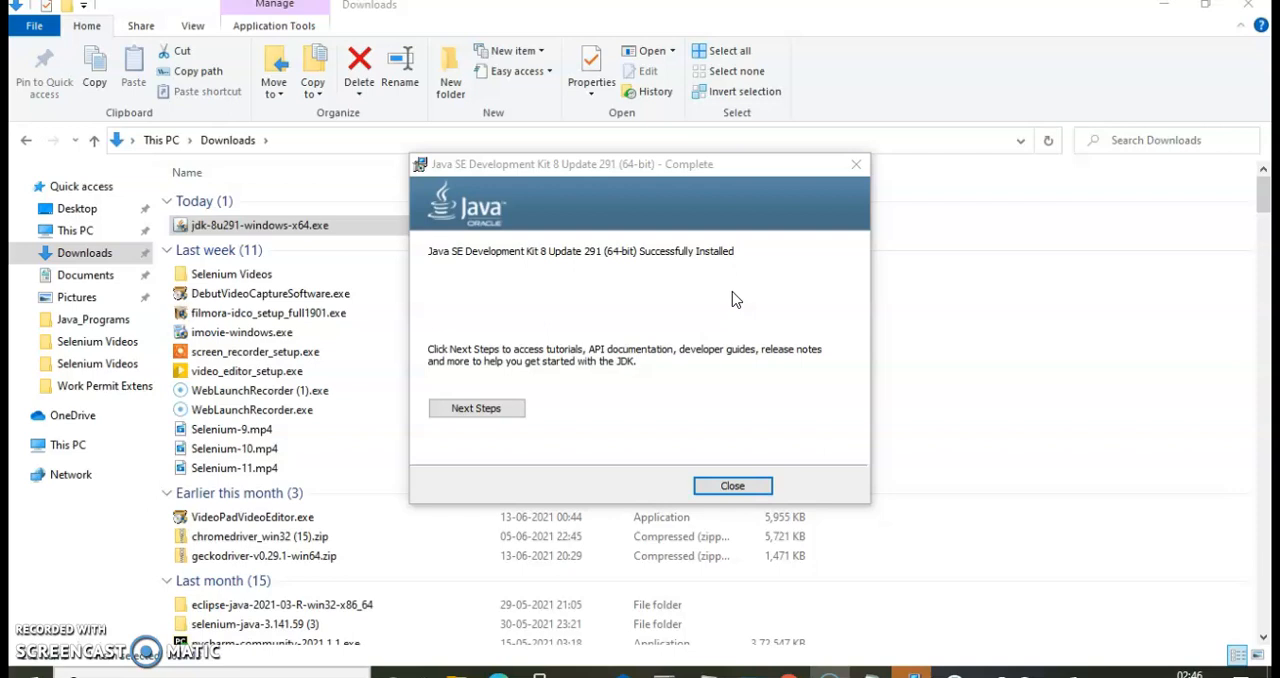
click(731, 487)
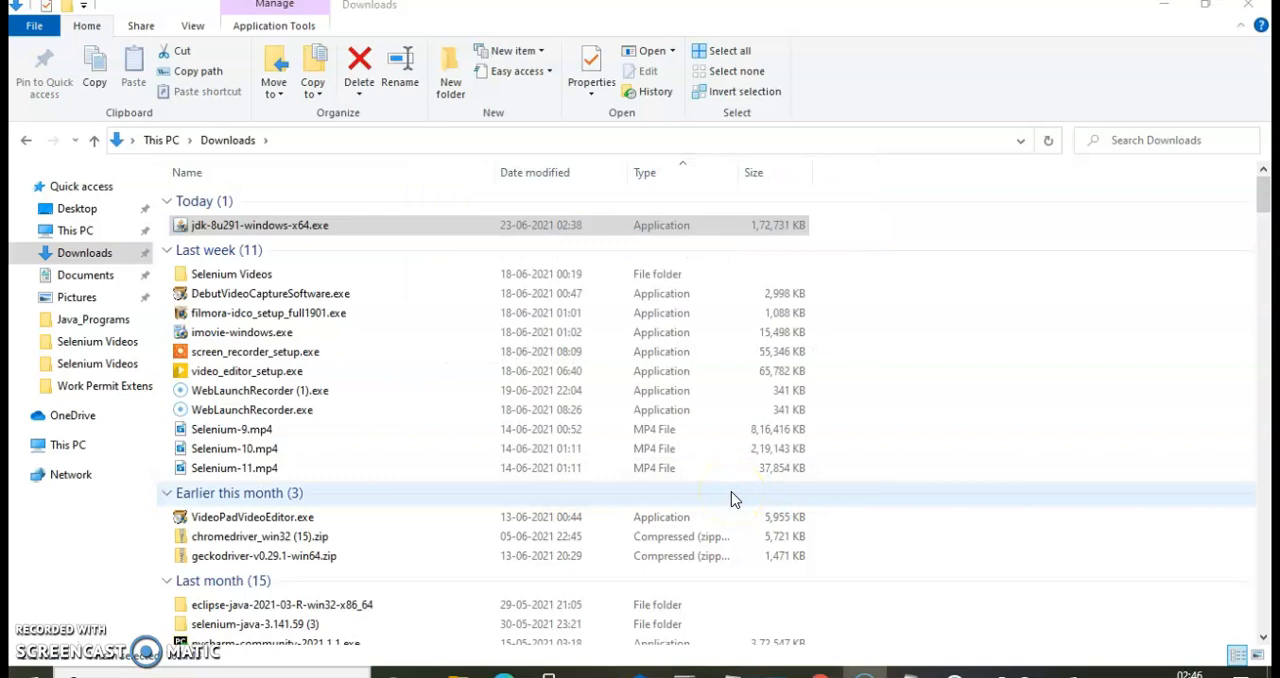
Open the Java folder under Program Files on the C: drive to view the installed JDK and JRE folders.
click(62, 455)
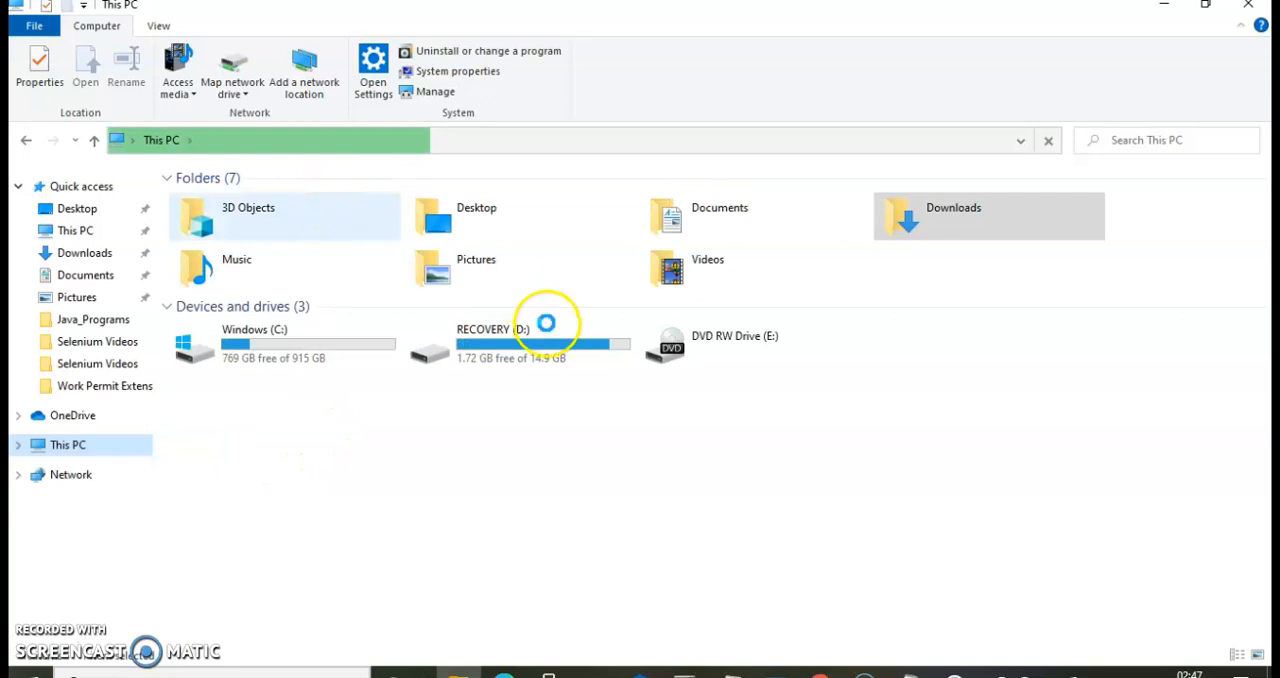
click(236, 349)
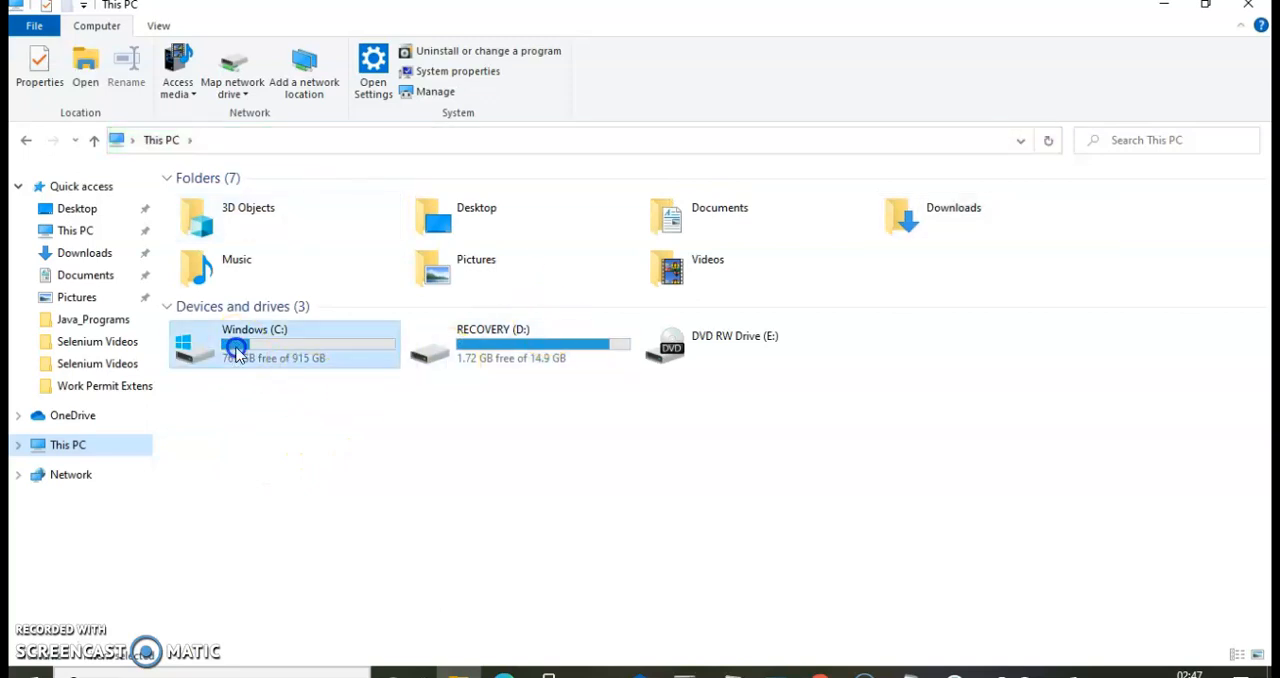
double_click(236, 349)
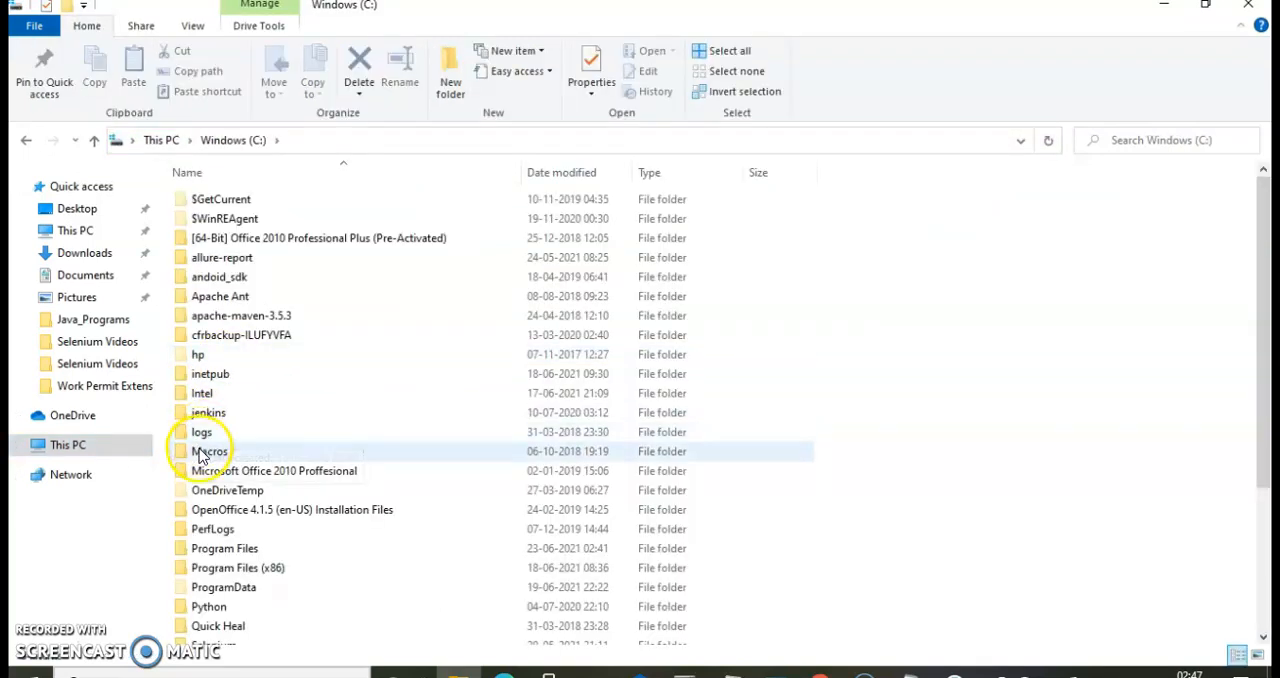
drag(1265, 330, 1265, 466)
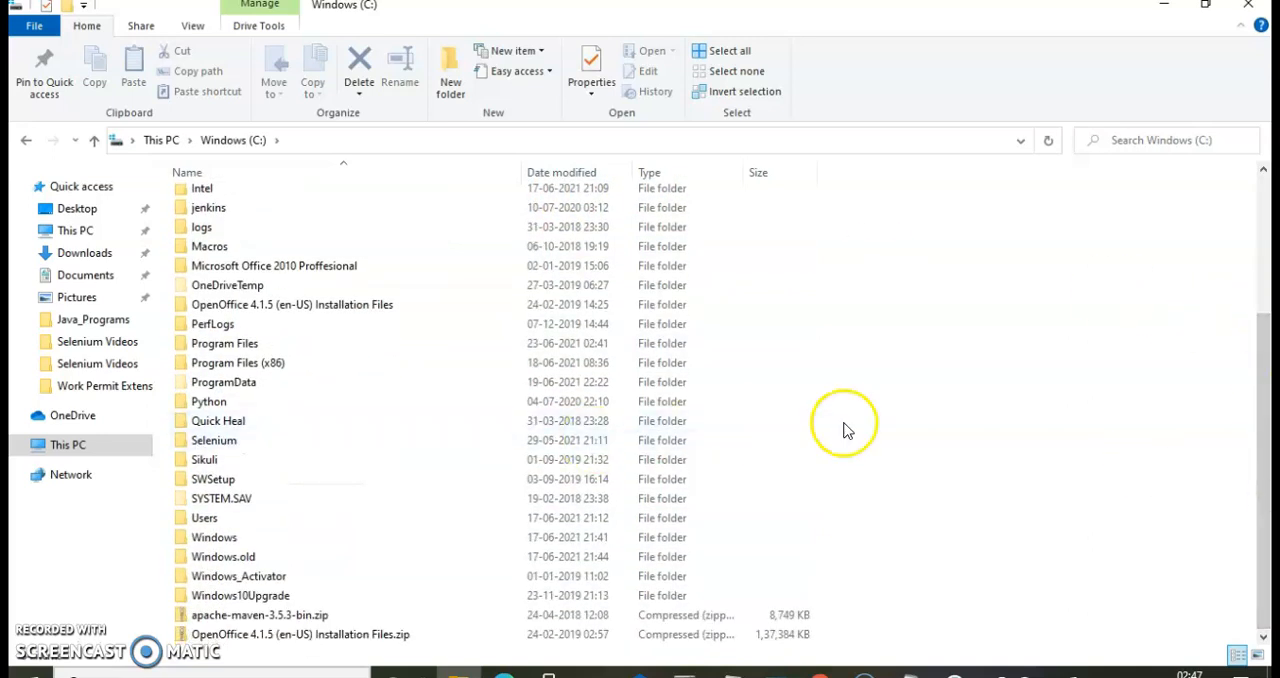
double_click(207, 345)
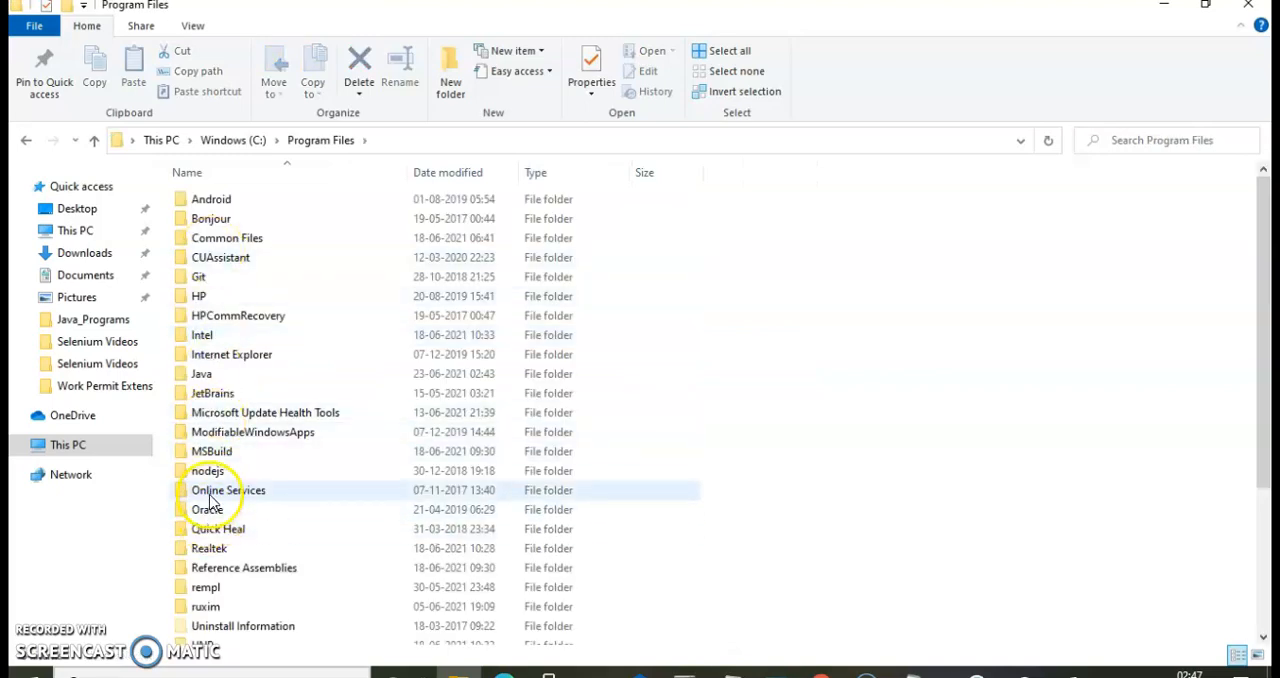
double_click(205, 374)
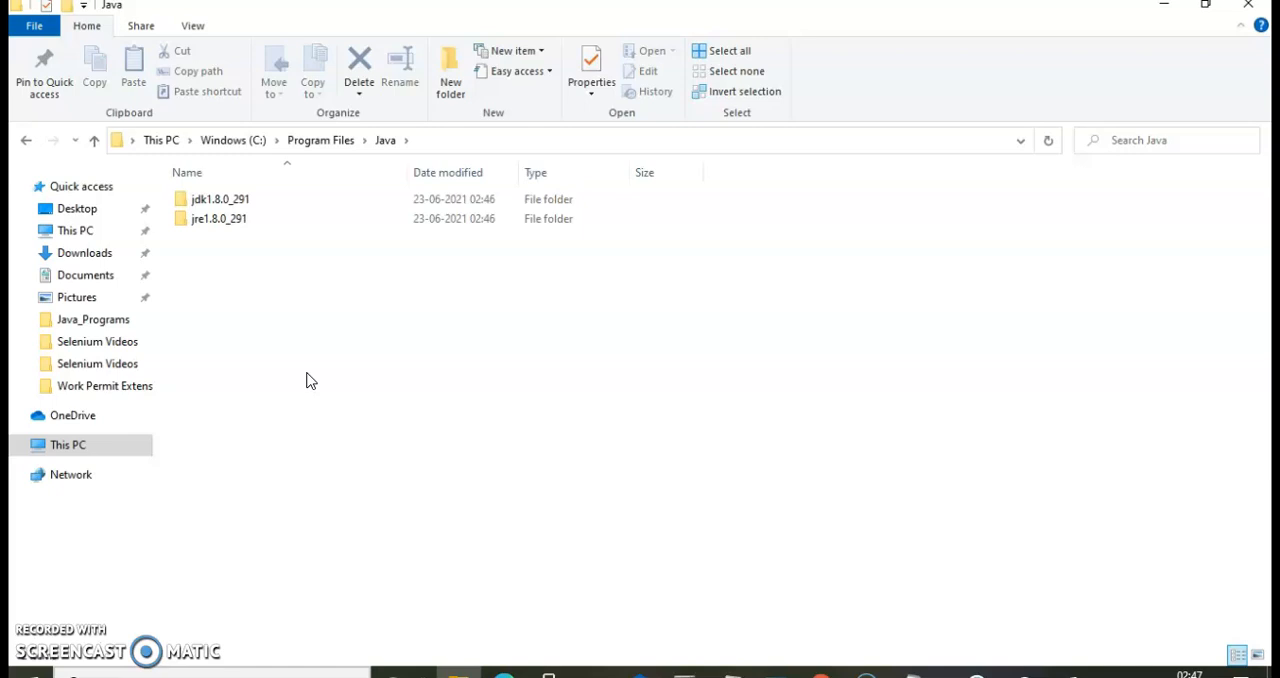
Open This PC's advanced system settings and bring up the system Path environment variable for editing.
click(91, 446)
right_click(91, 446)
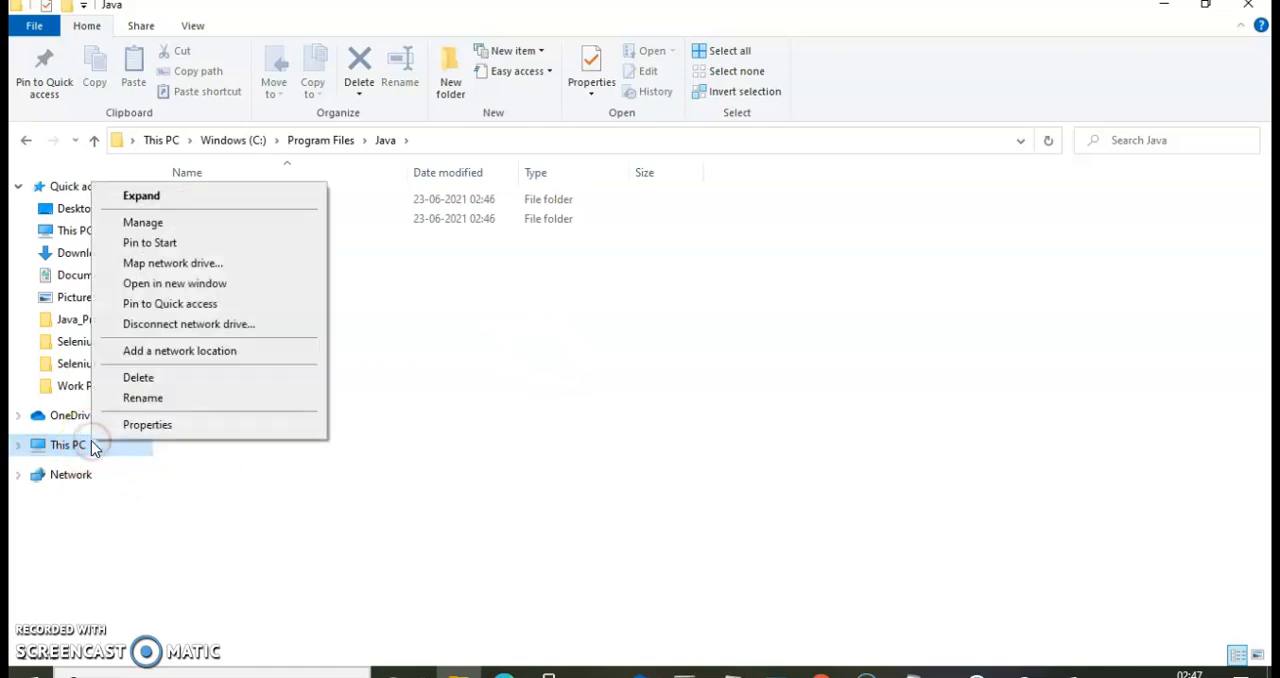
click(148, 425)
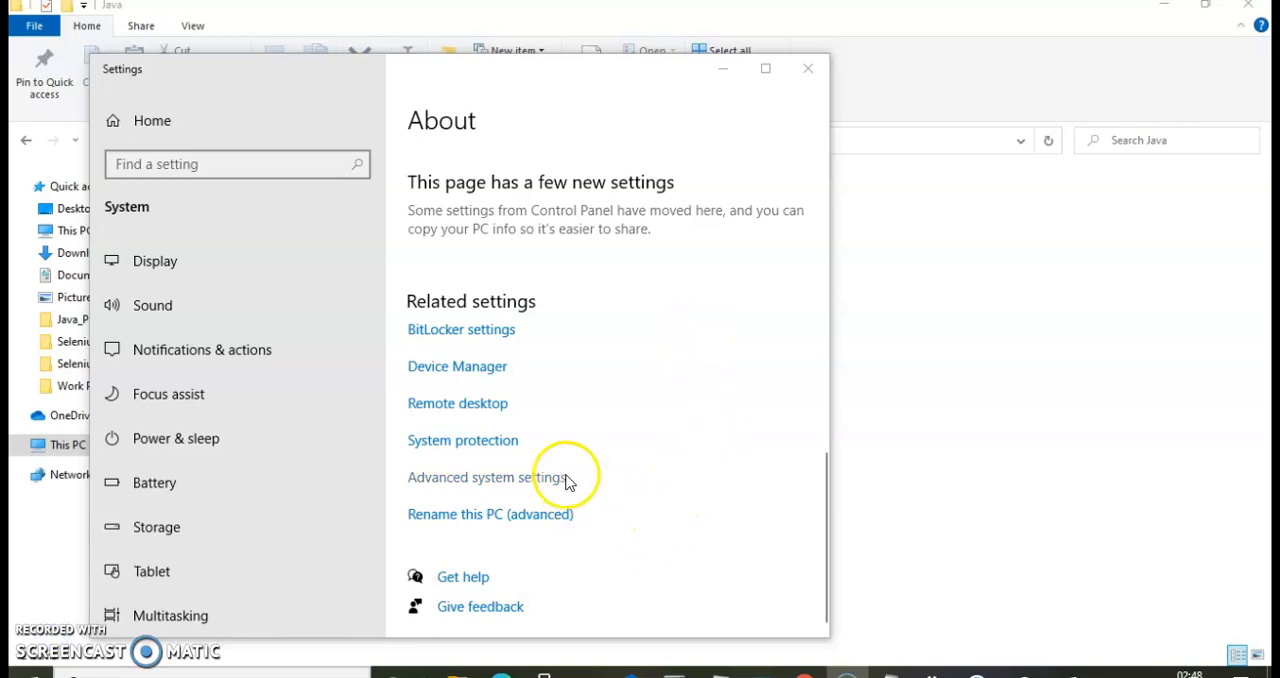
click(486, 480)
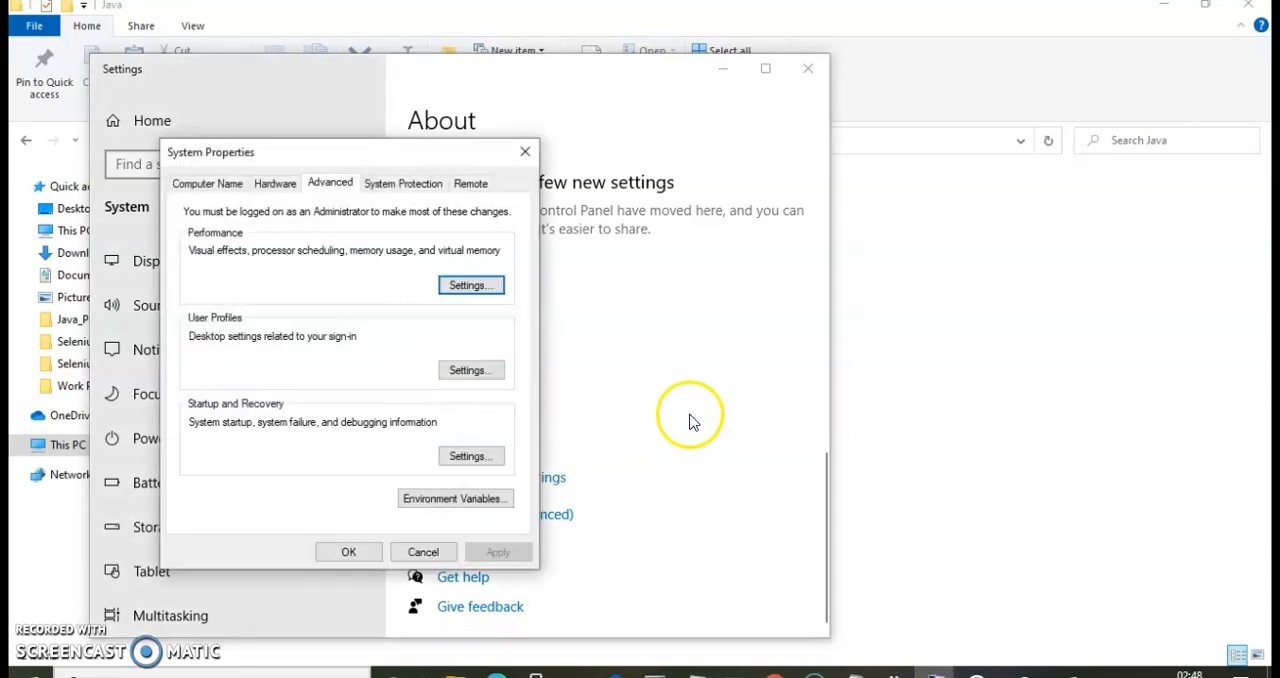
click(452, 498)
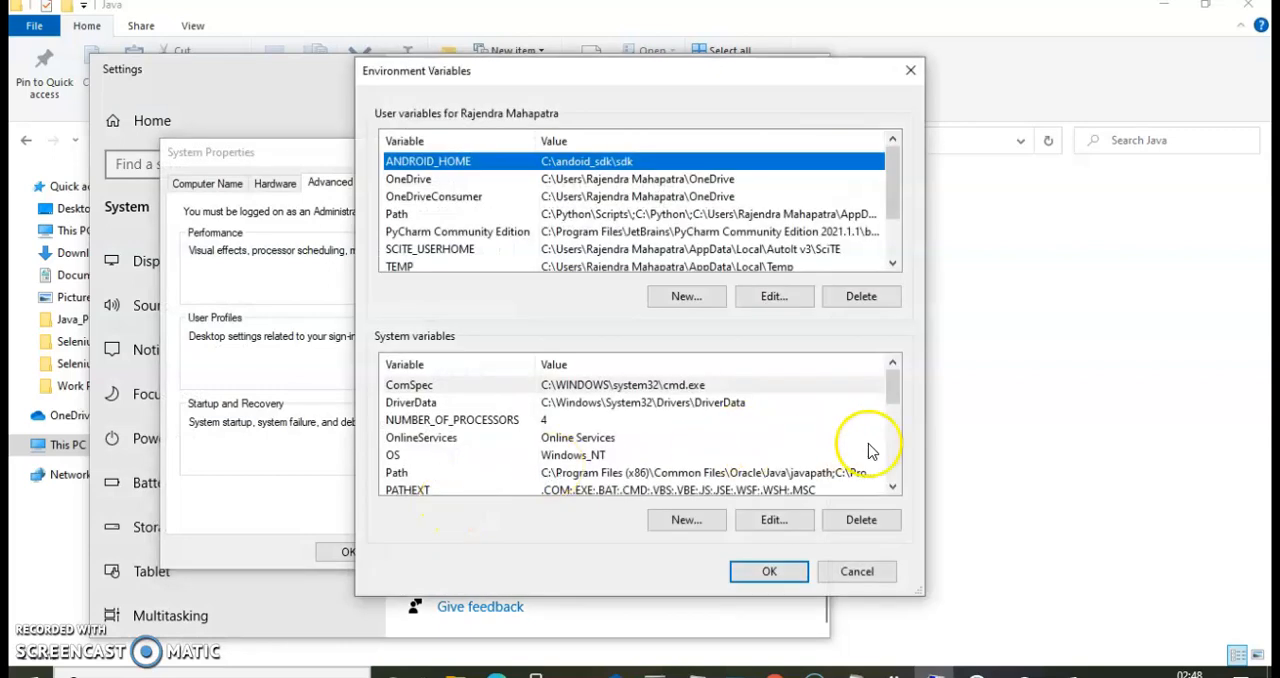
click(690, 472)
click(785, 522)
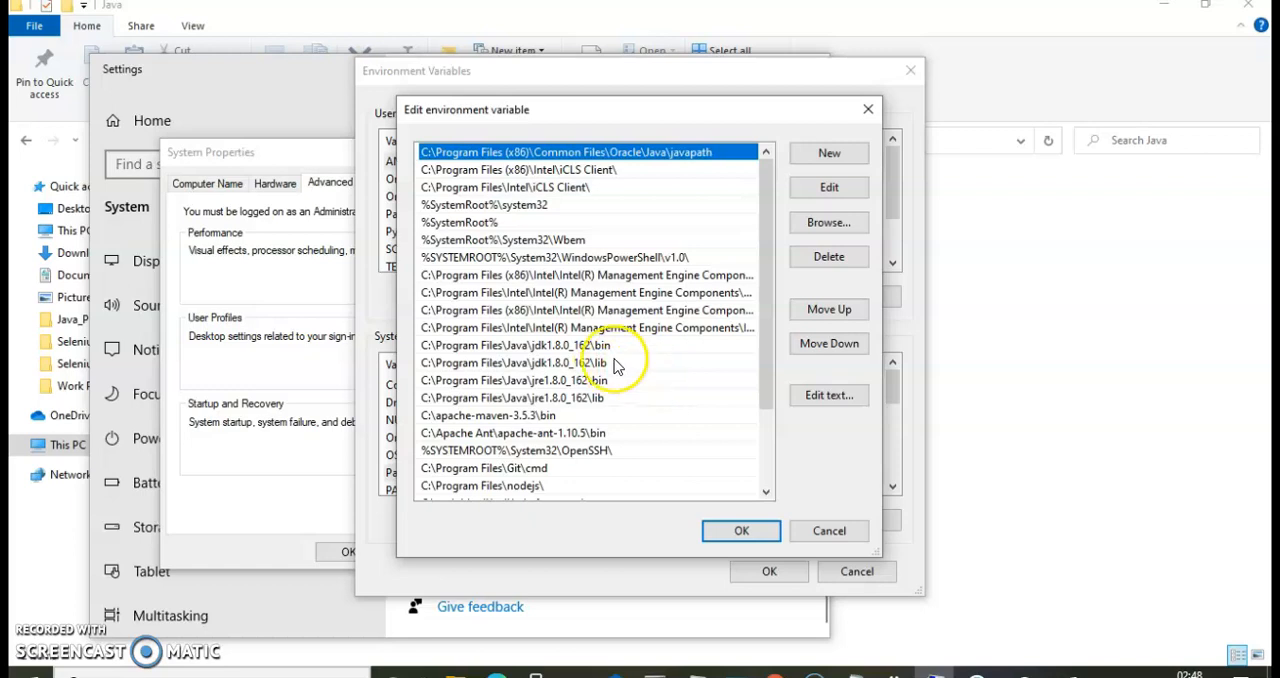
Delete the four old jdk1.8.0_162 and jre1.8.0_162 bin and lib entries from the Path variable.
click(590, 345)
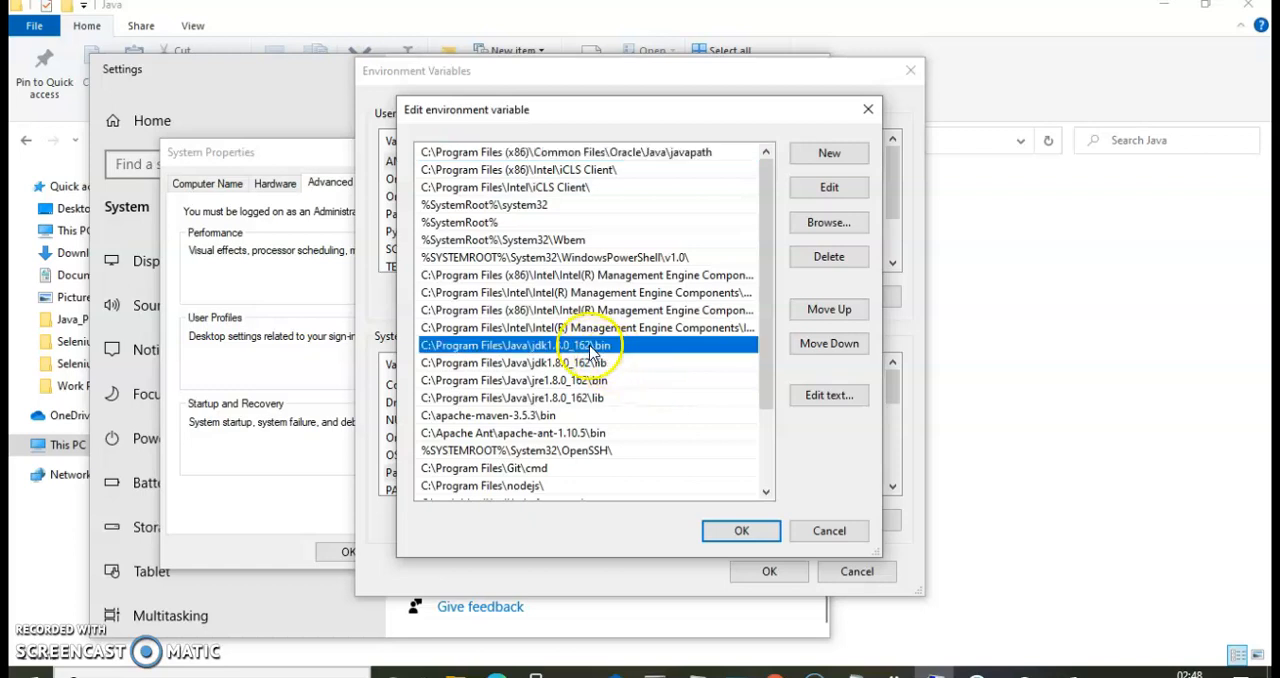
click(826, 258)
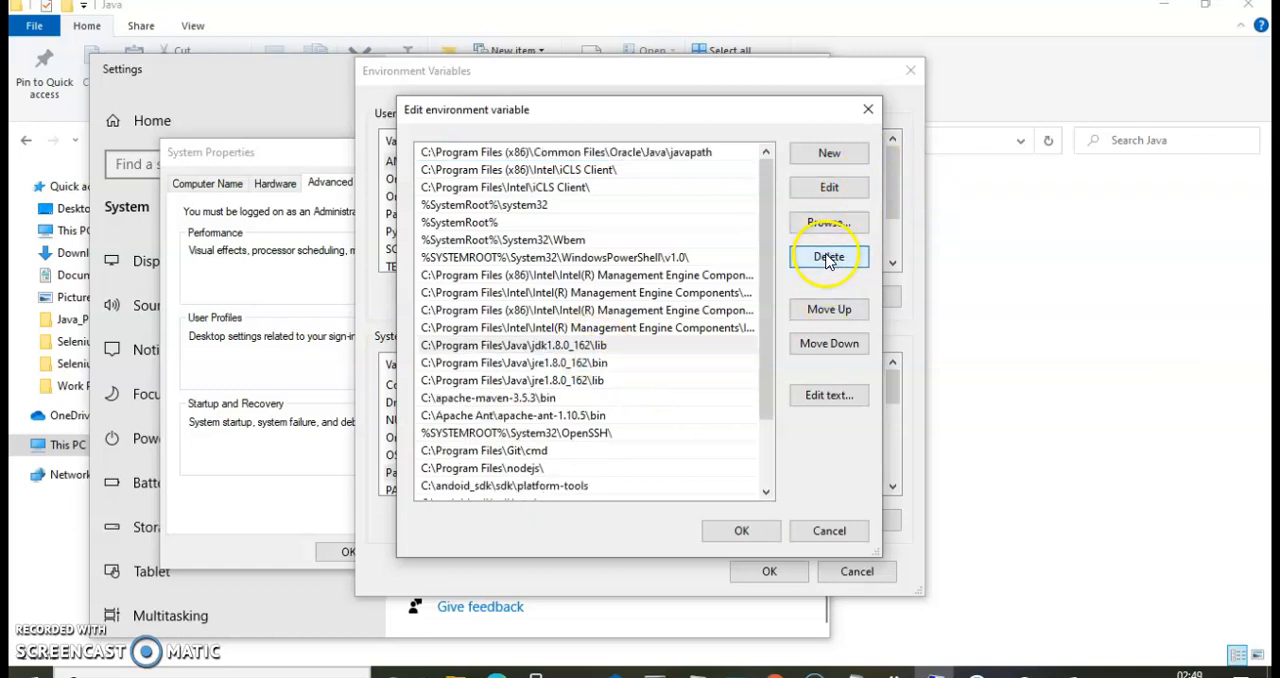
click(815, 259)
click(815, 259)
click(815, 259)
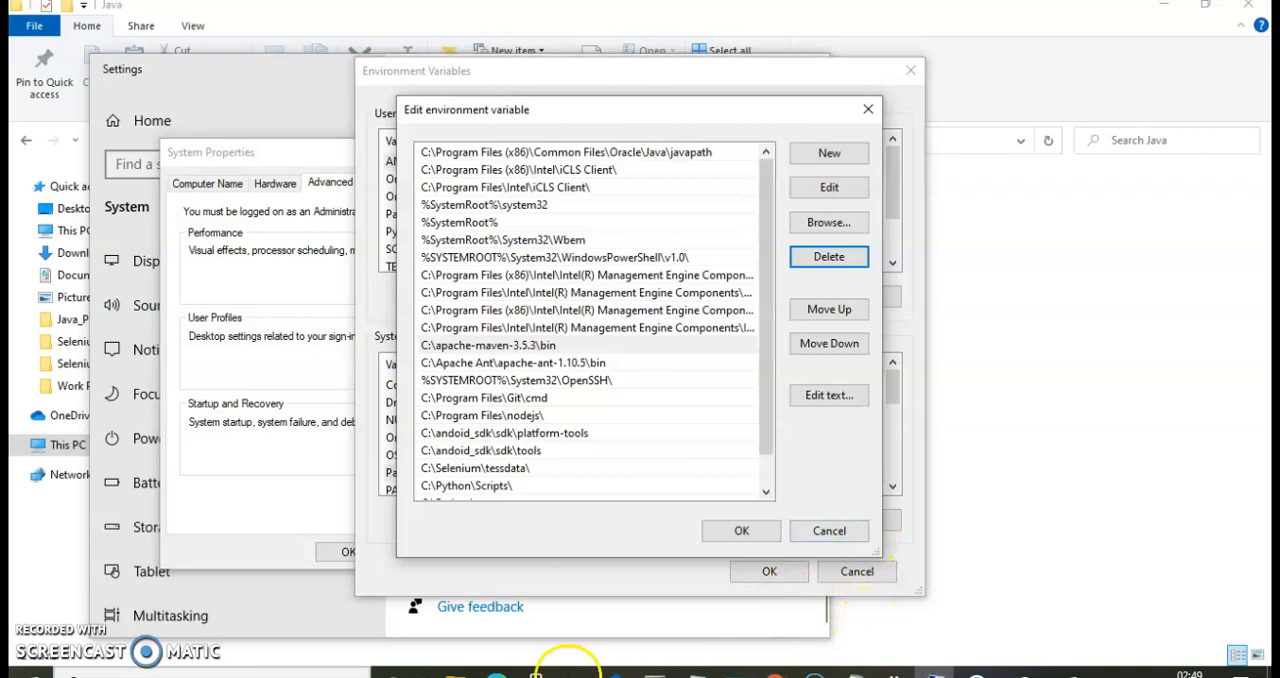
Copy the JDK bin folder's path from File Explorer and add C:\Program Files\Java\jdk1.8.0_291\bin as a new Path entry.
click(456, 671)
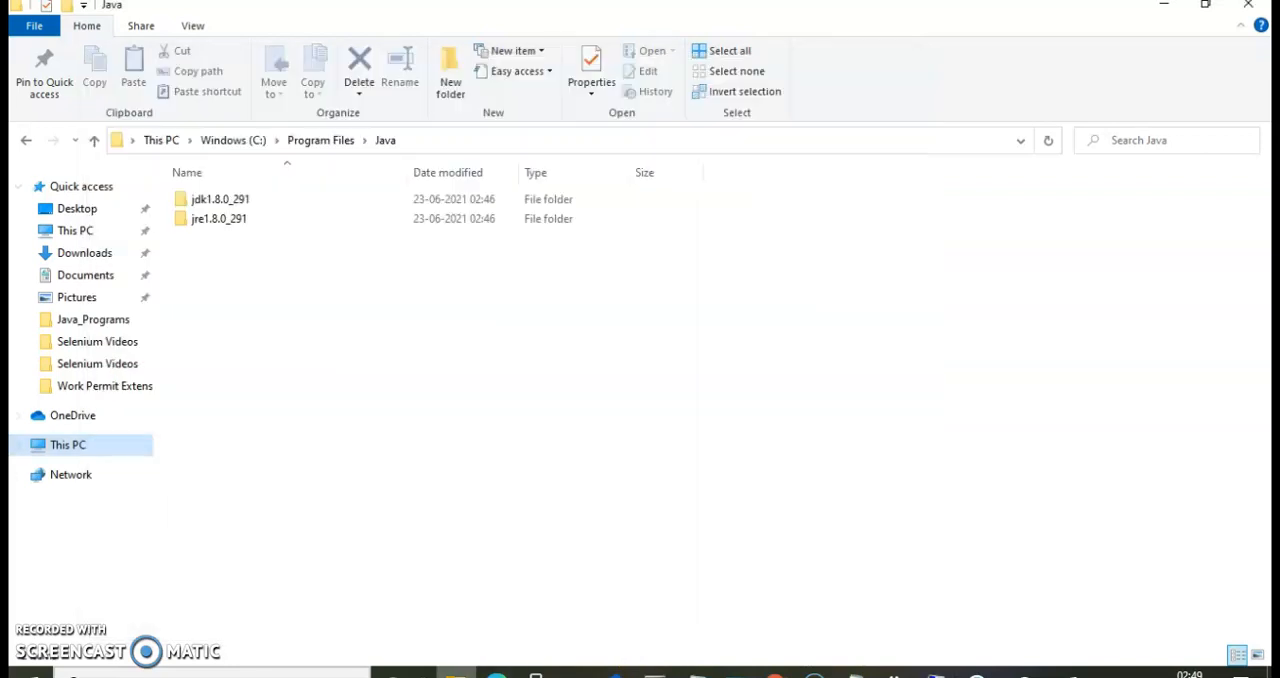
double_click(243, 204)
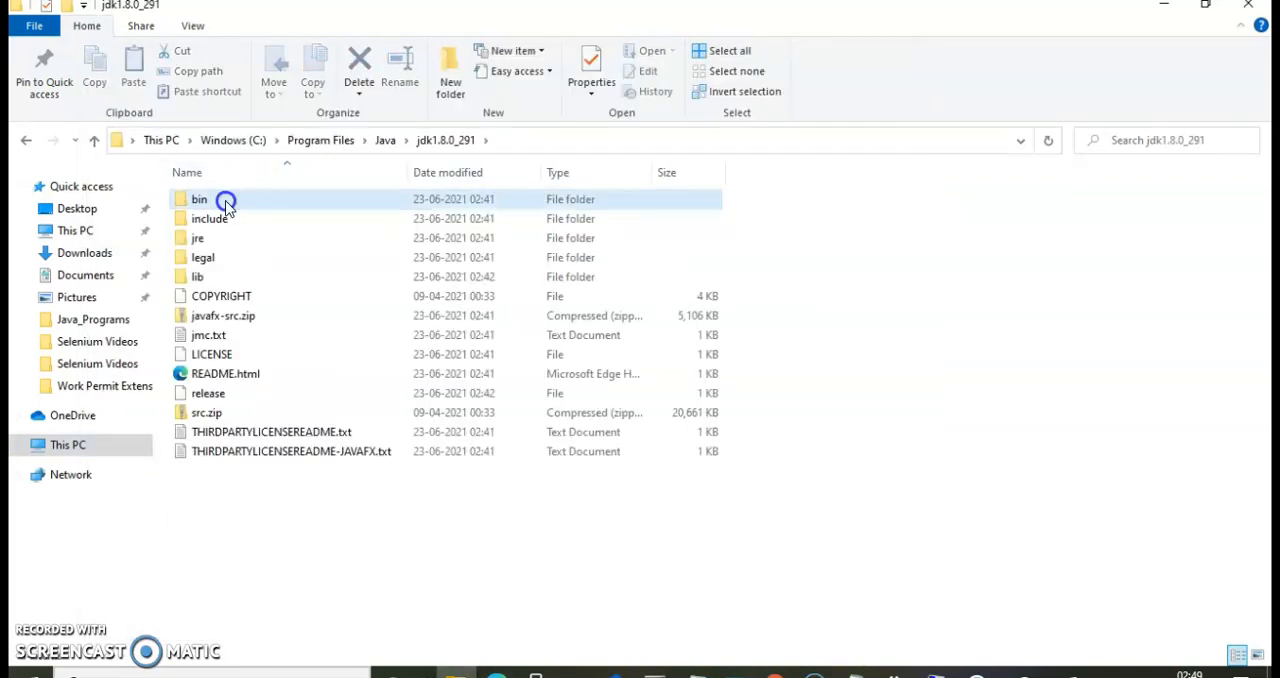
double_click(226, 203)
click(555, 143)
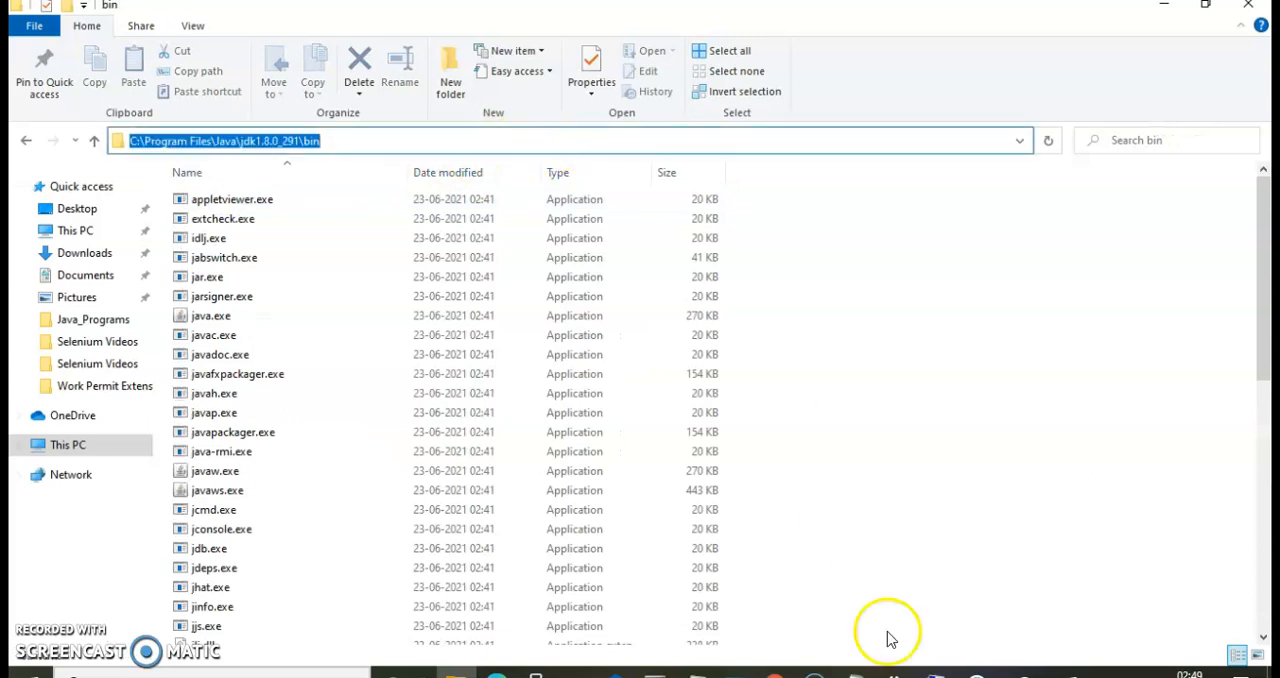
click(936, 672)
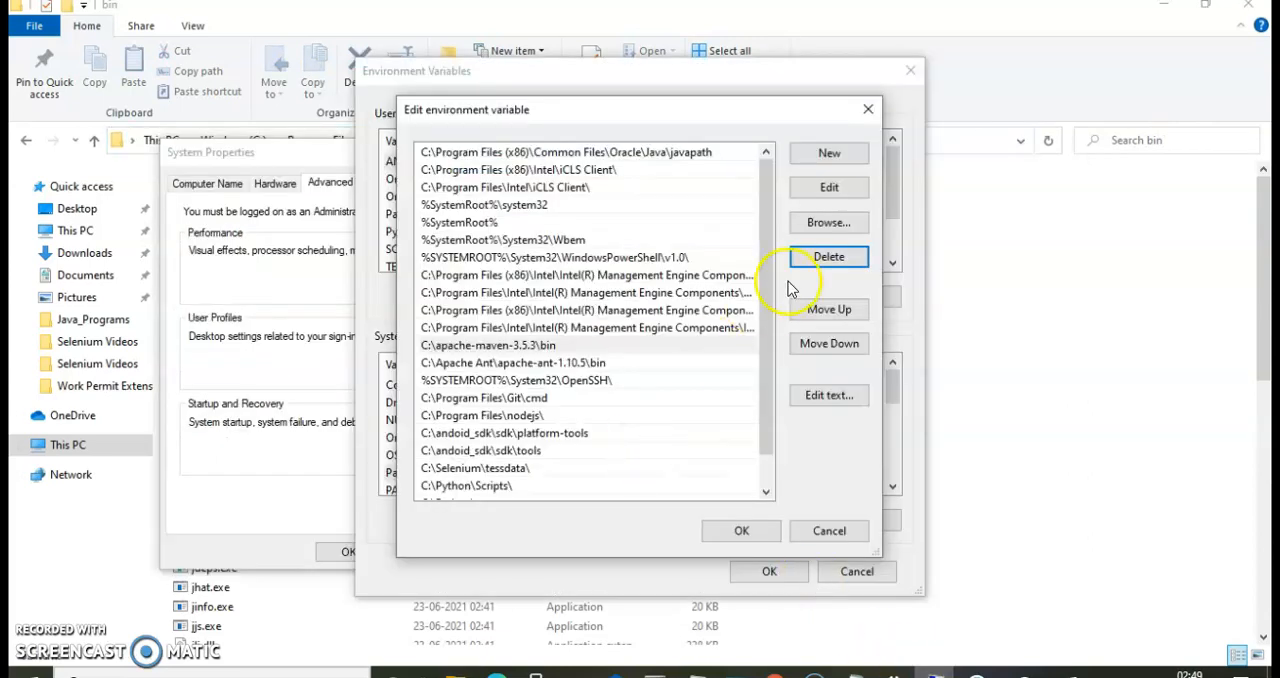
click(829, 155)
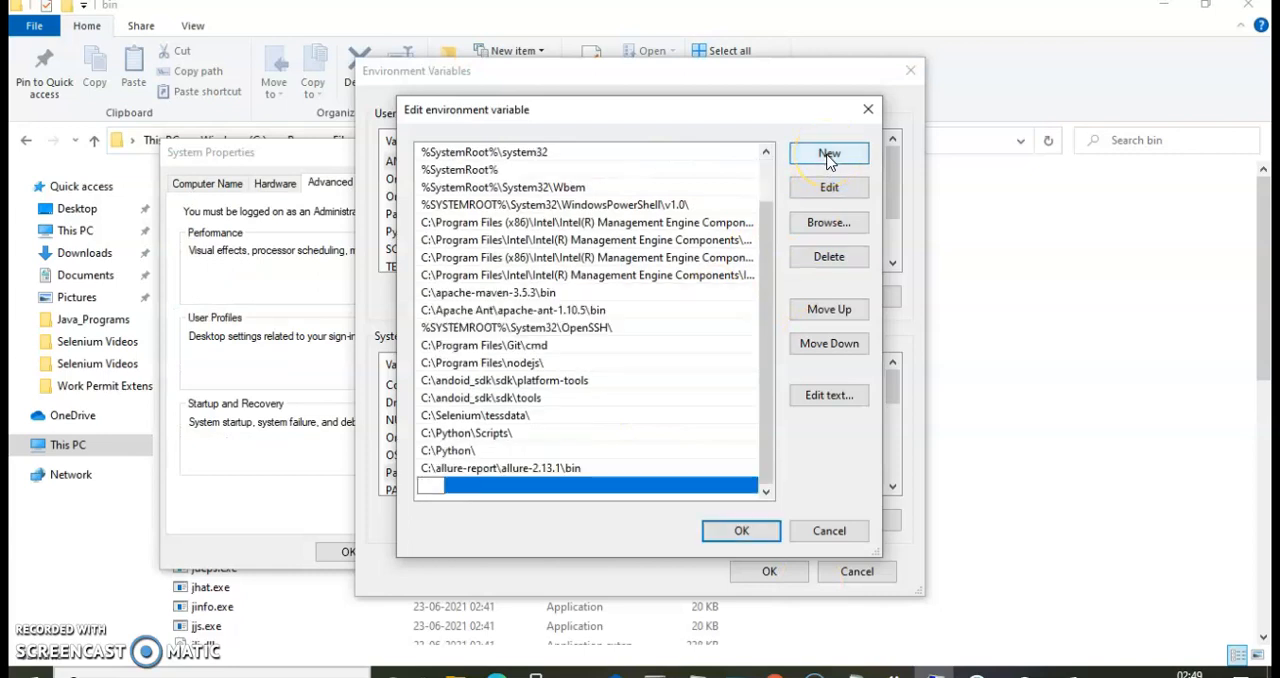
text(C:\Program Files\Java\jdk1.8.0_291\bin)
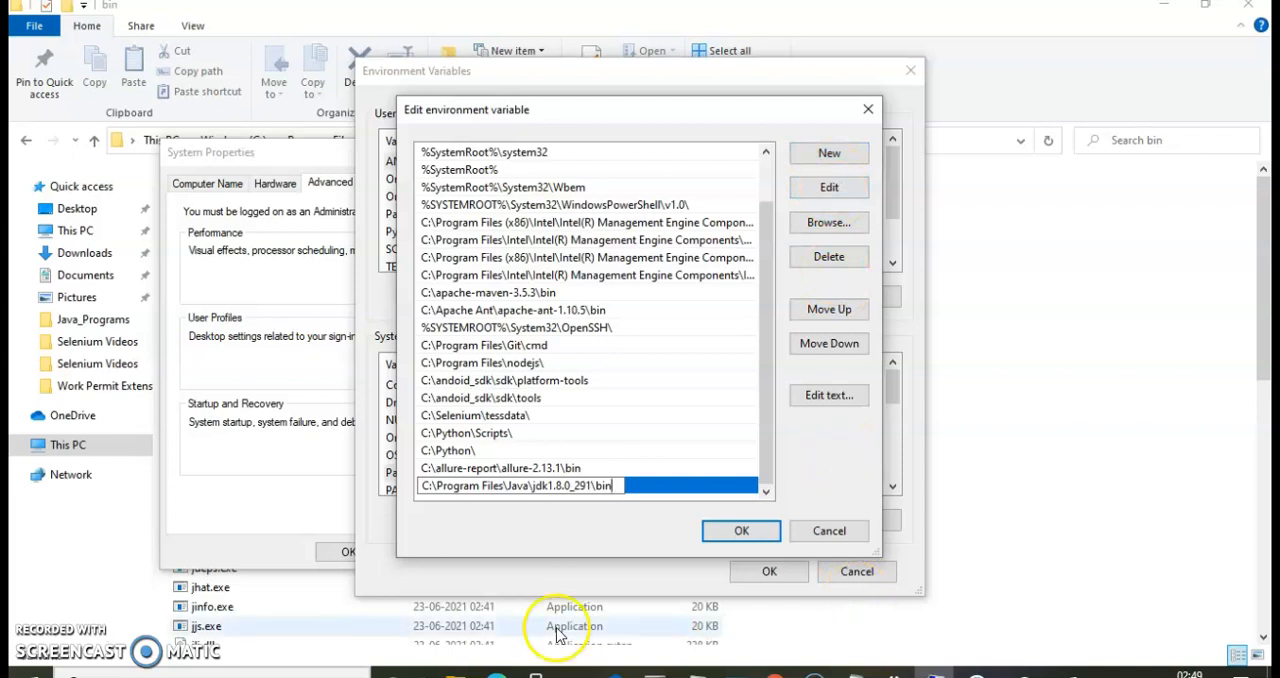
Copy the JDK lib folder's path and add C:\Program Files\Java\jdk1.8.0_291\lib as a new Path entry.
click(456, 670)
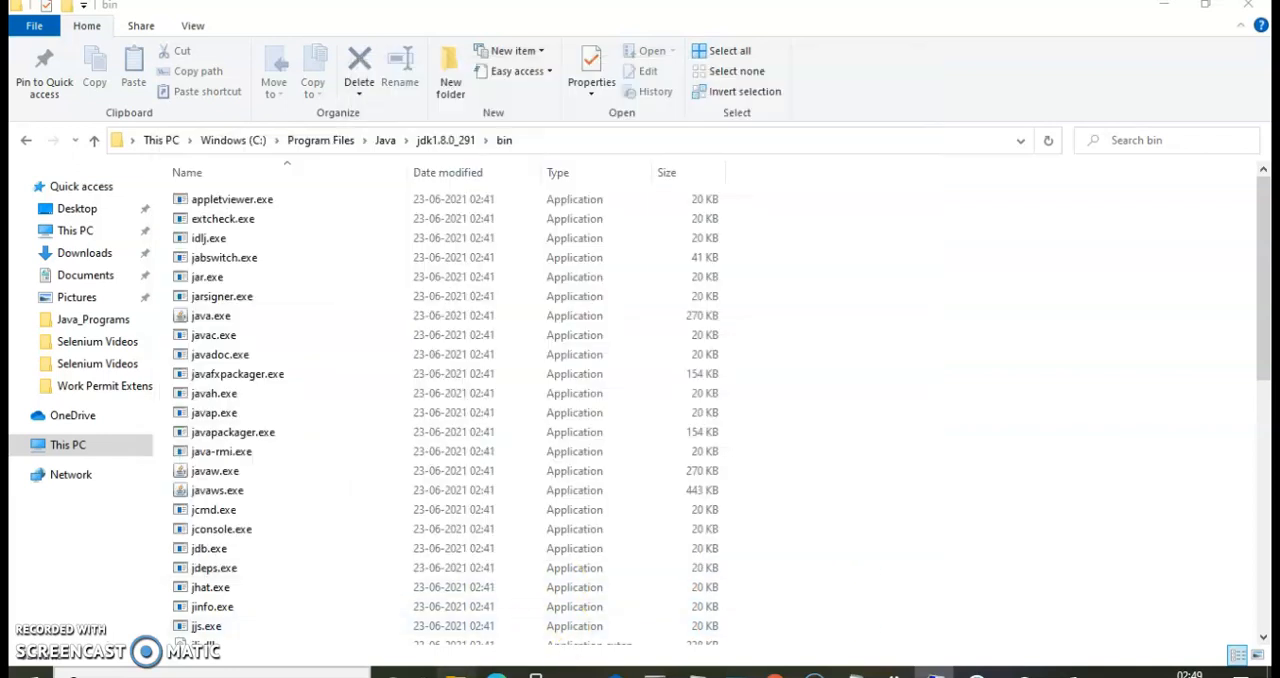
click(457, 140)
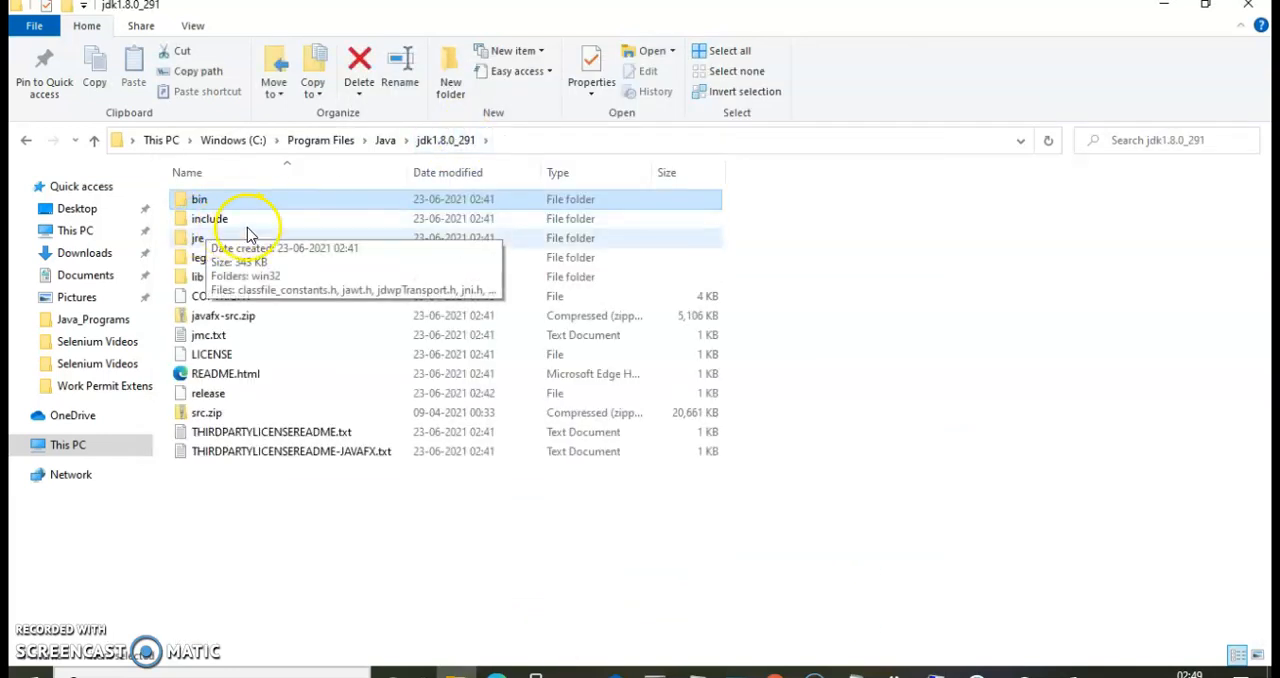
double_click(197, 277)
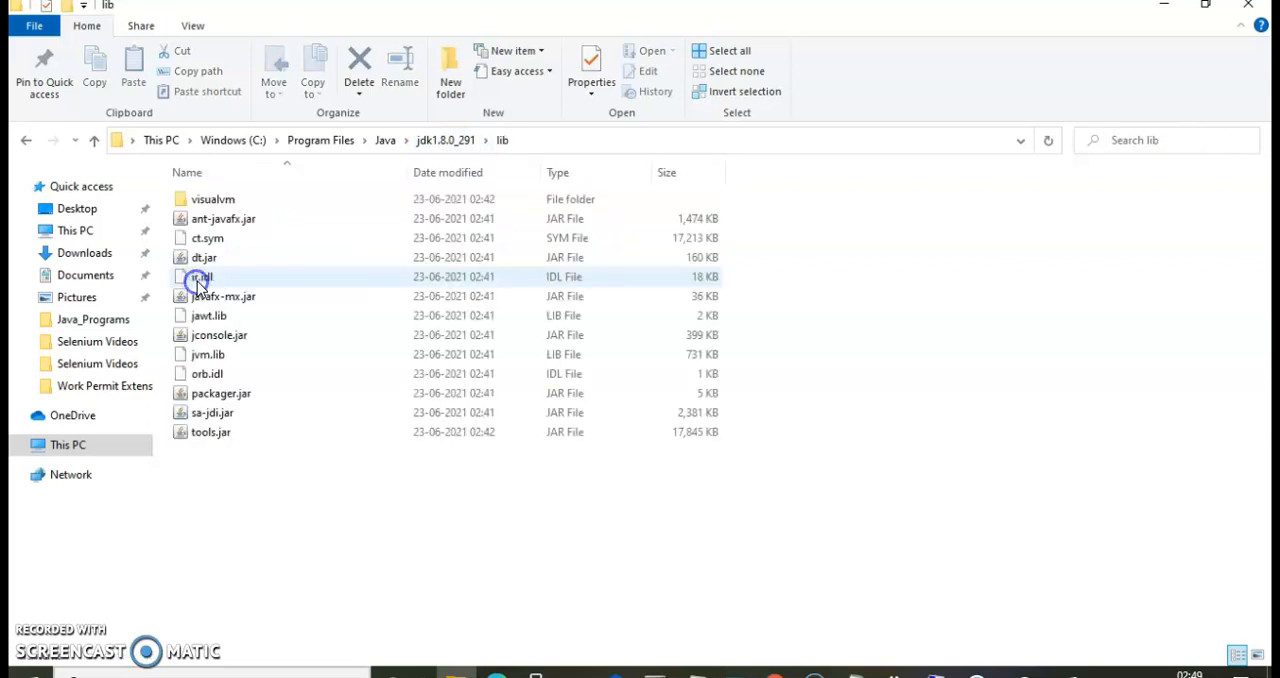
click(540, 139)
key(ctrl+c)
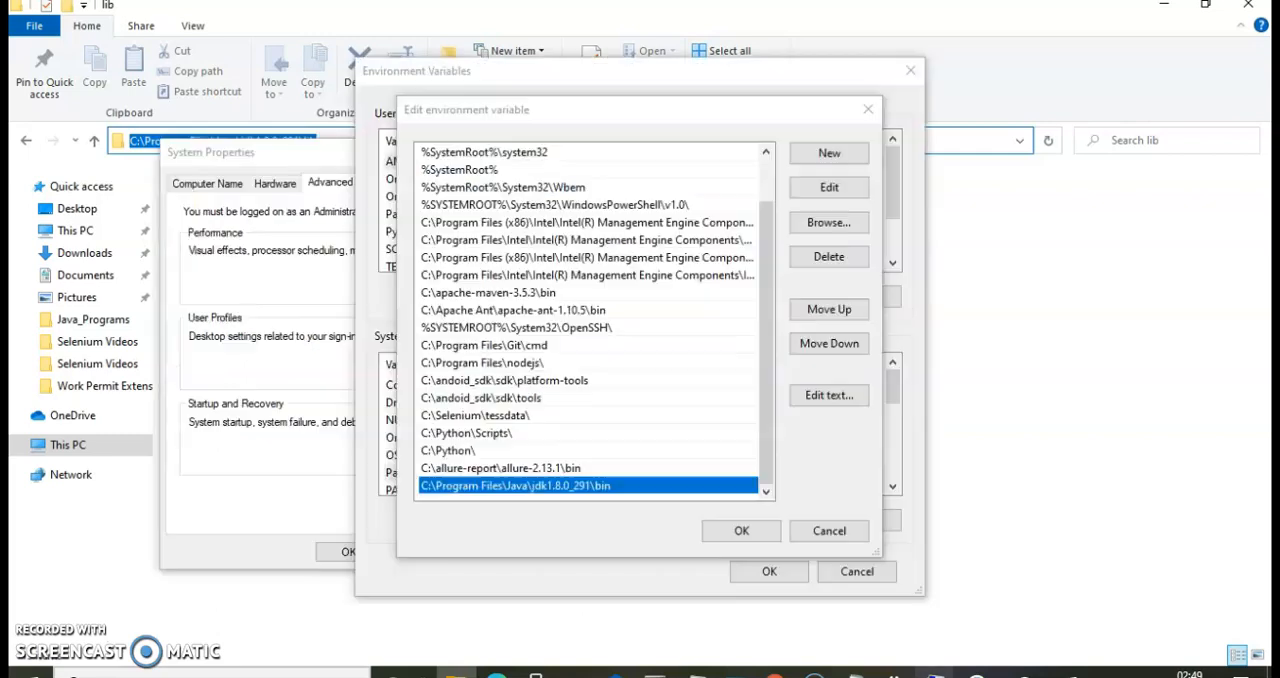
click(831, 160)
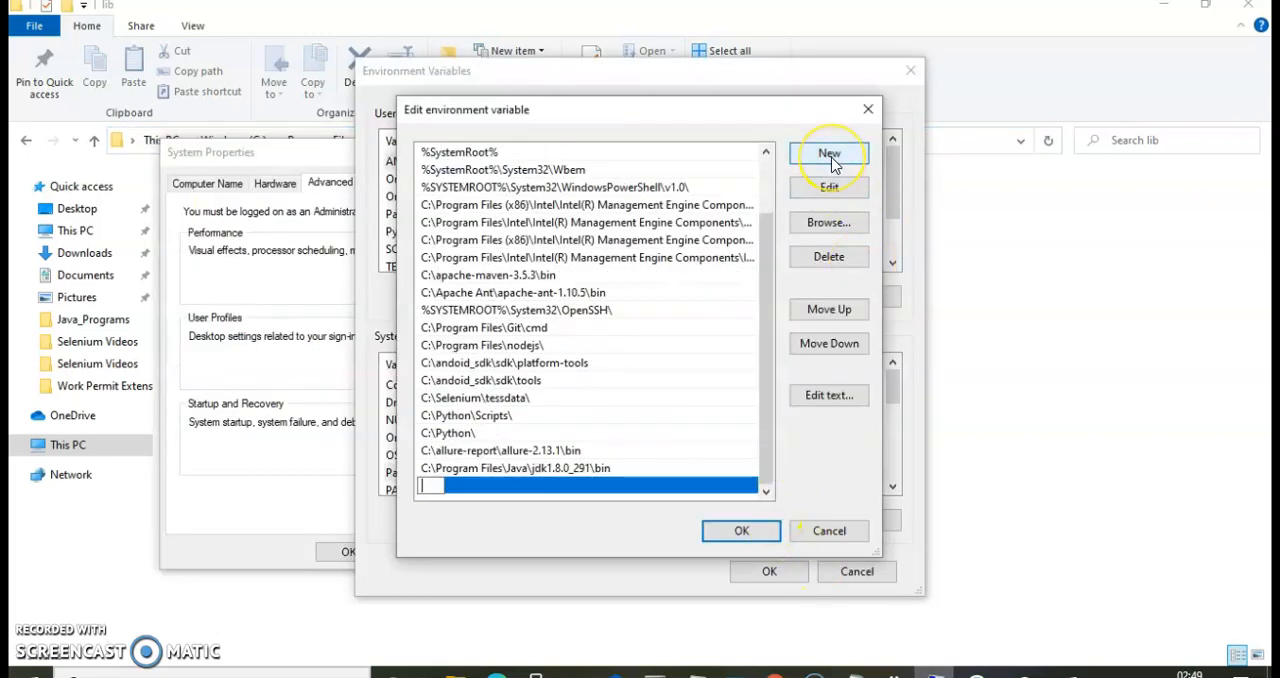
key(ctrl+v)
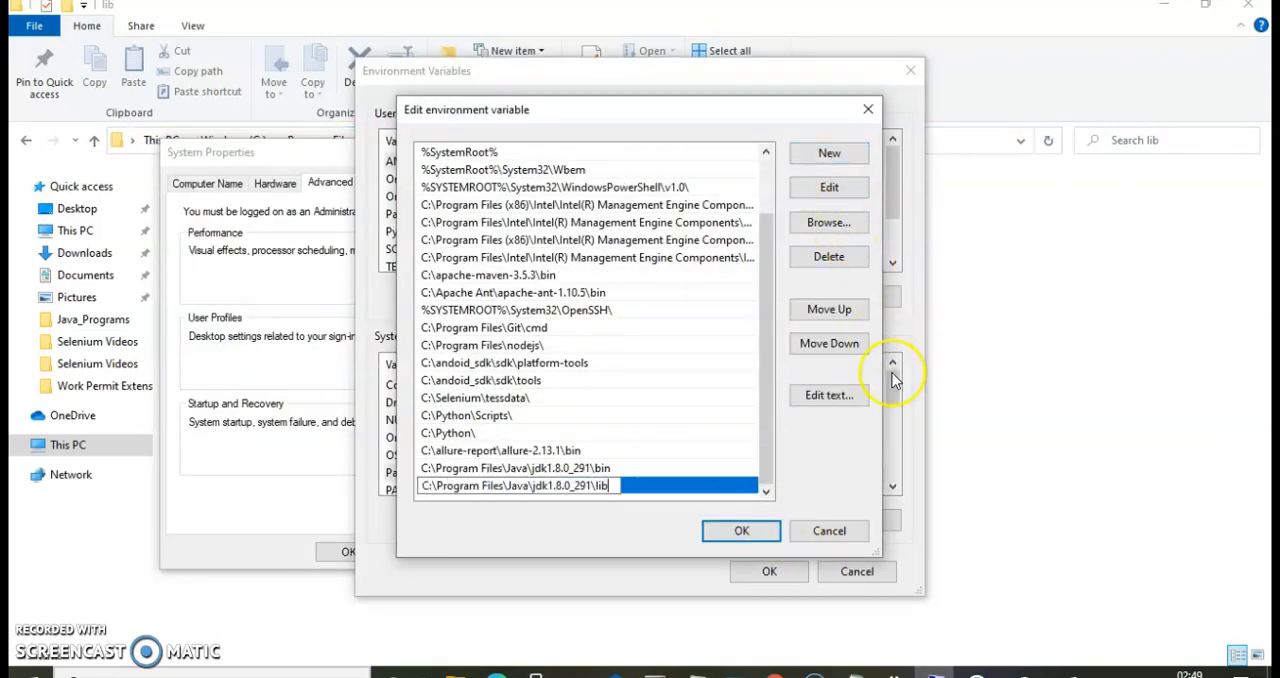
Copy the JRE bin folder's path and add C:\Program Files\Java\jre1.8.0_291\bin as a new Path entry.
click(1070, 389)
click(445, 141)
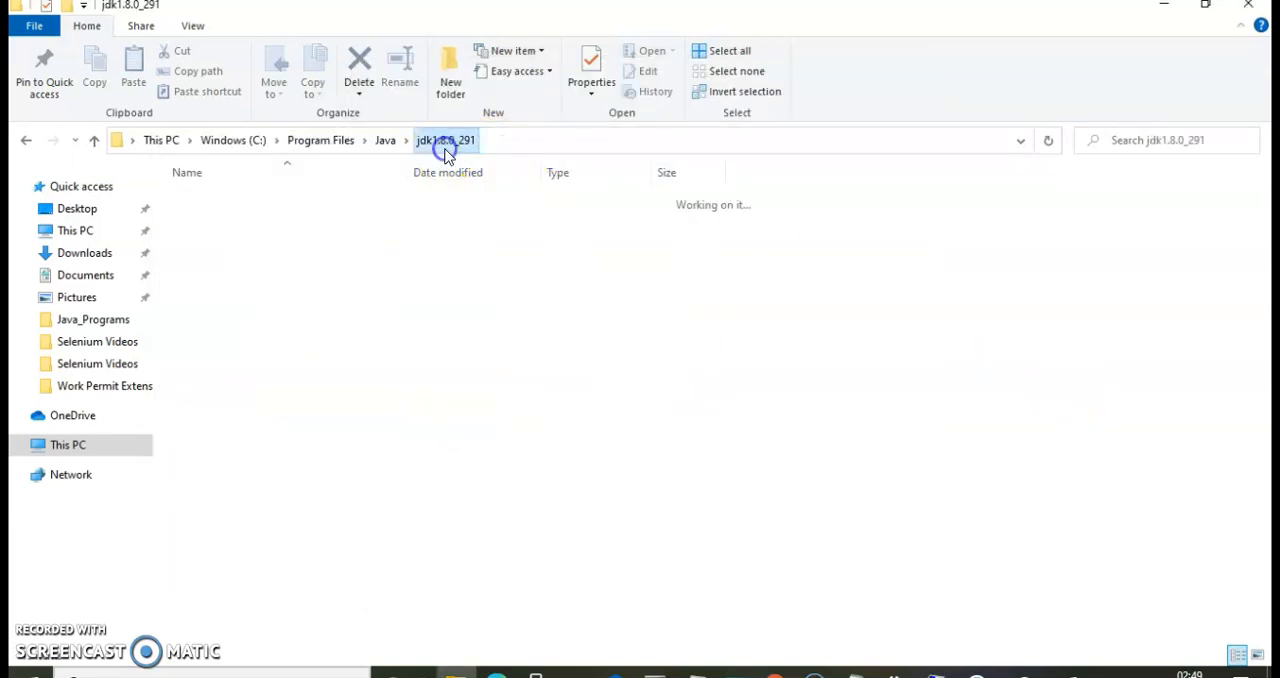
click(384, 143)
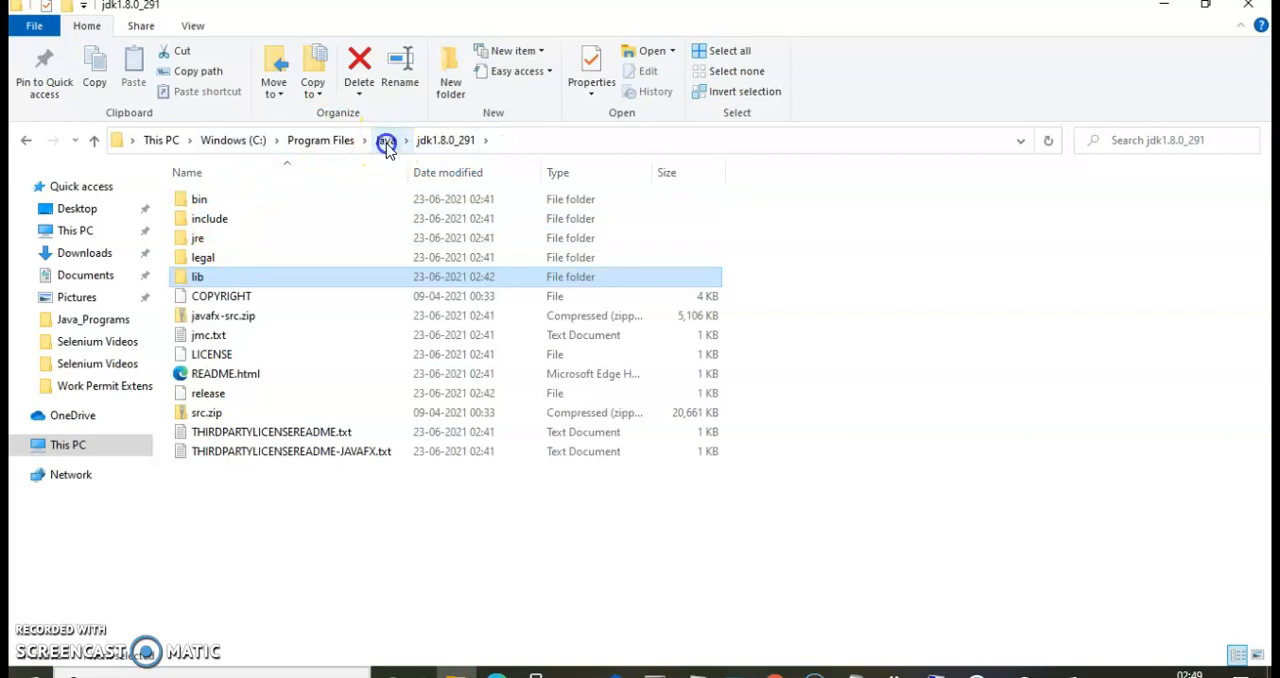
click(231, 227)
double_click(231, 227)
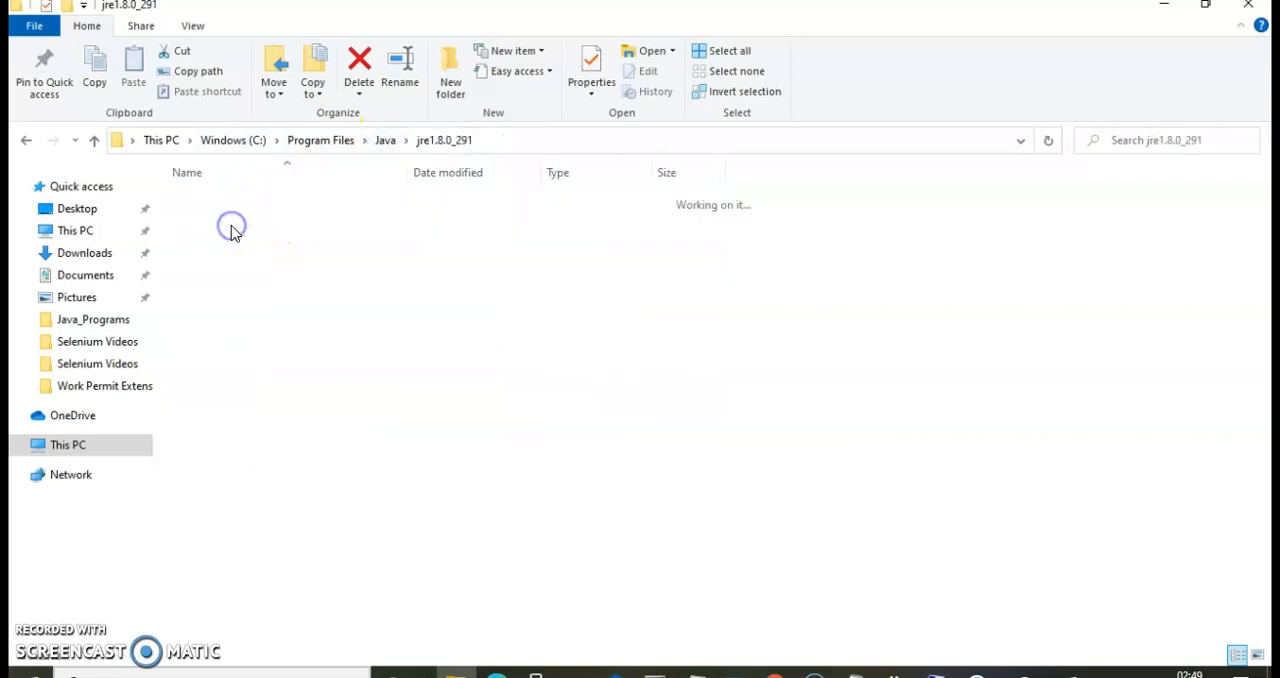
click(221, 203)
double_click(221, 203)
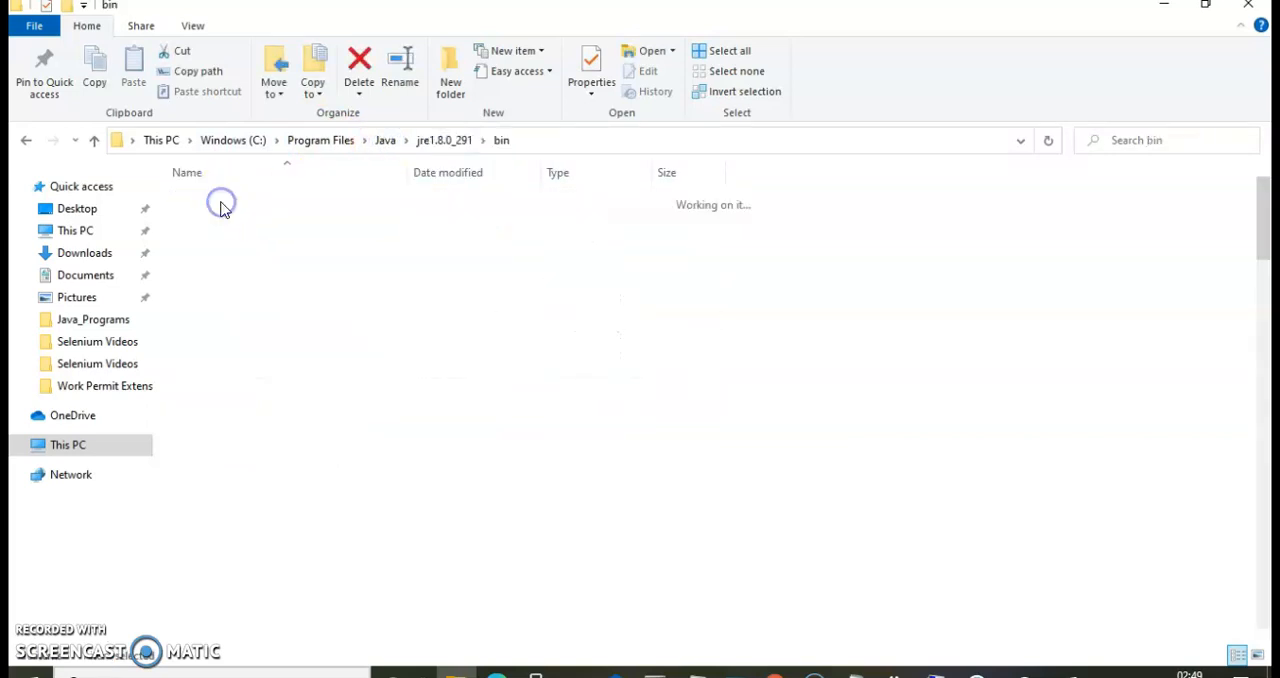
click(552, 141)
key(ctrl+c)
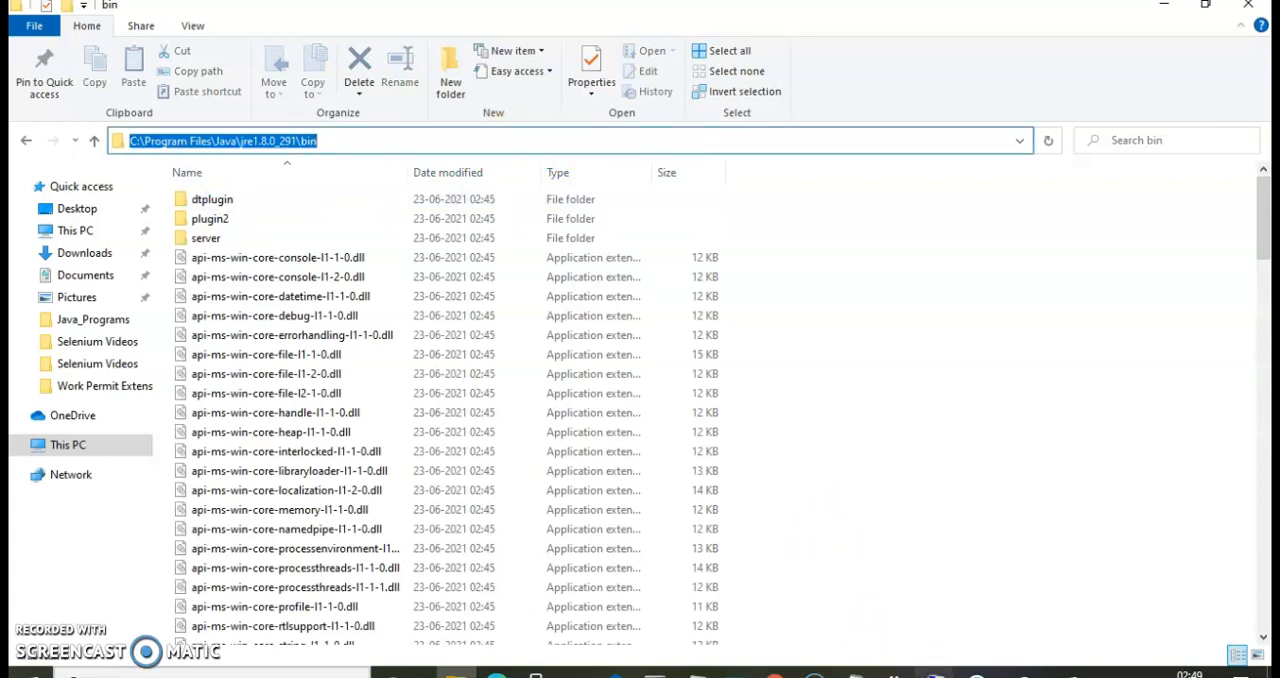
click(935, 668)
click(833, 155)
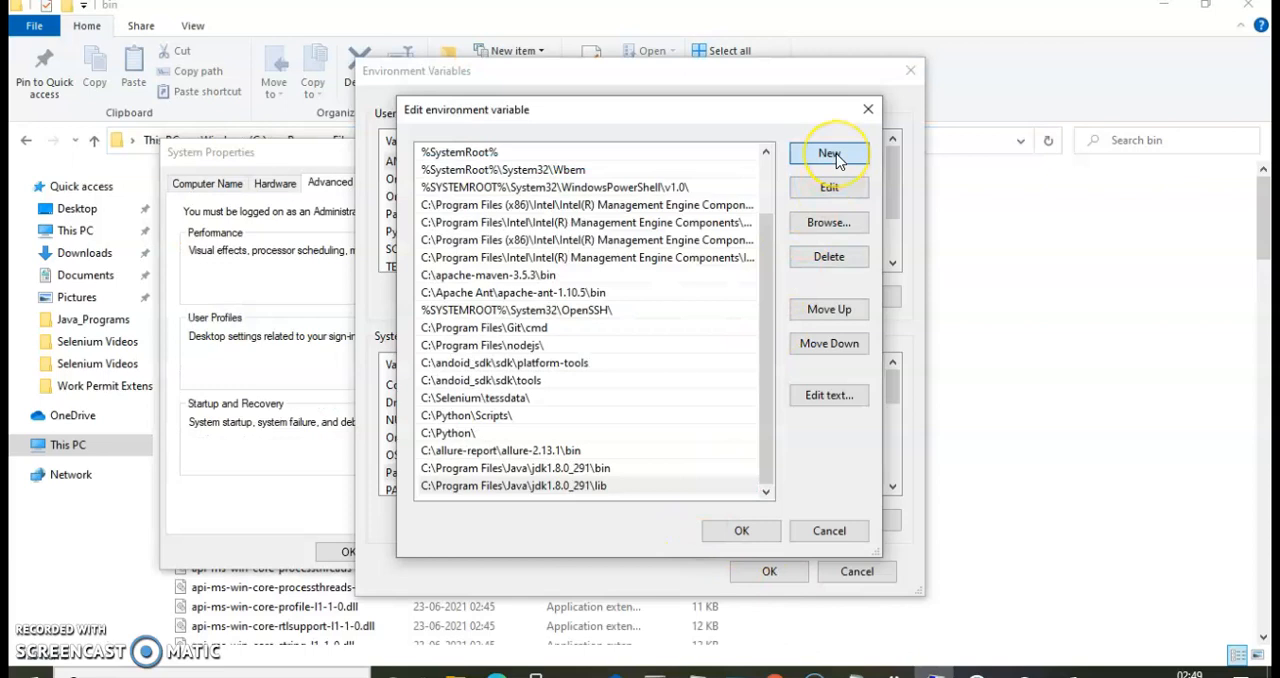
key(ctrl+v)
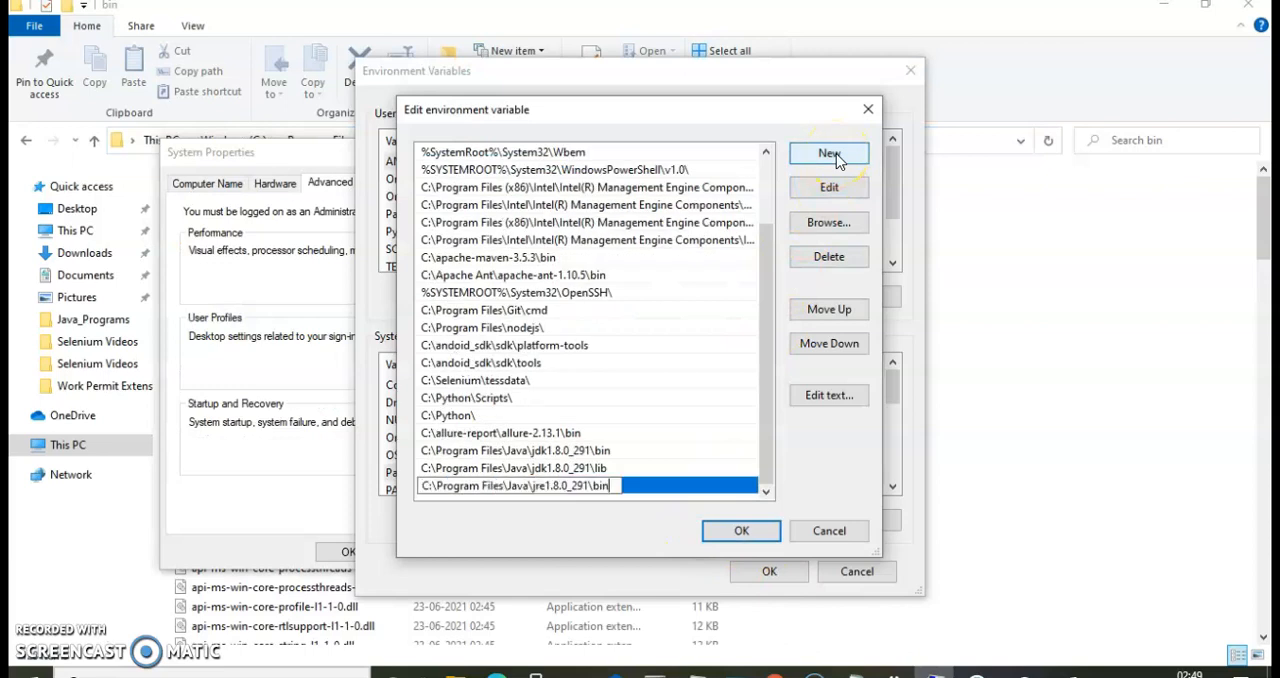
Copy the JRE lib folder's path from File Explorer and add C:\Program Files\Java\jre1.8.0_291\lib as a new Path entry.
click(1087, 316)
click(443, 140)
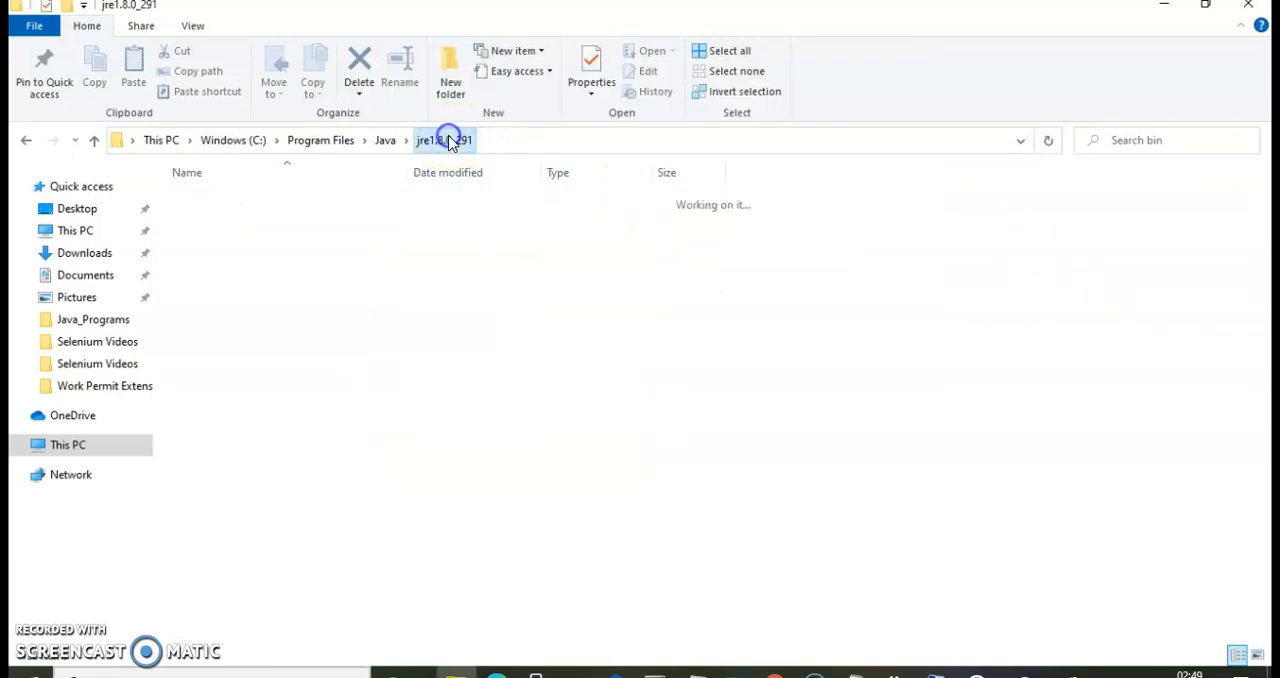
double_click(210, 238)
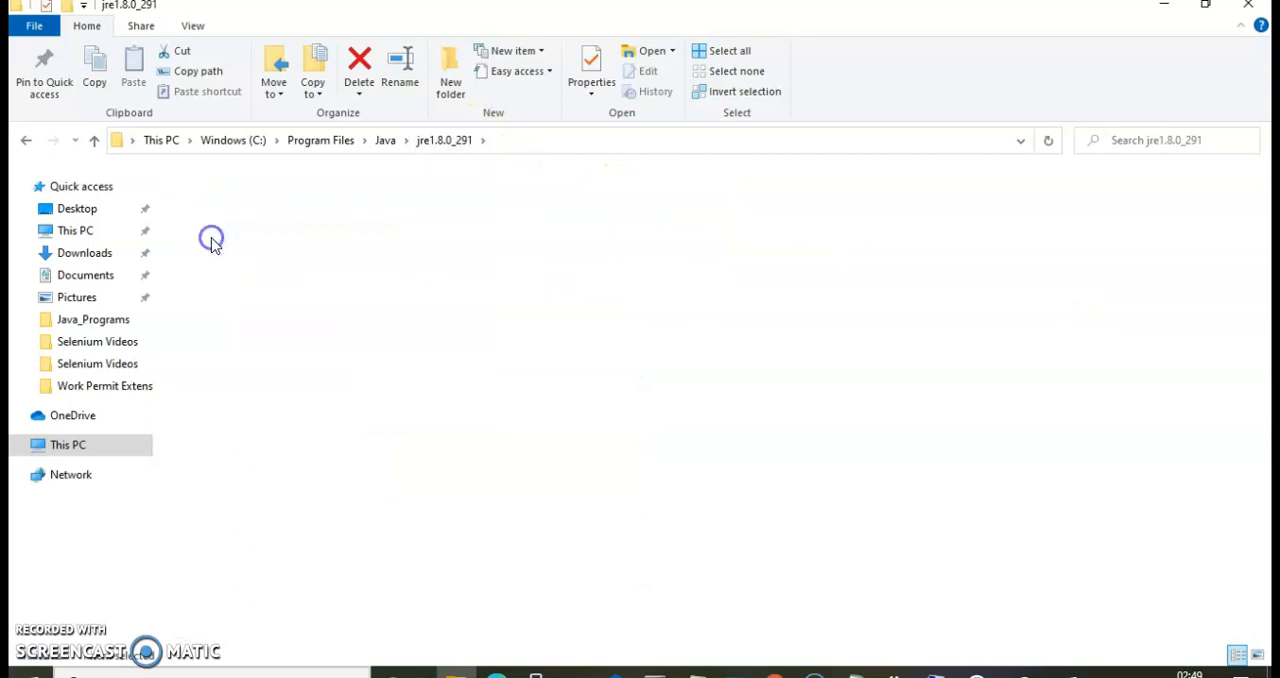
click(558, 141)
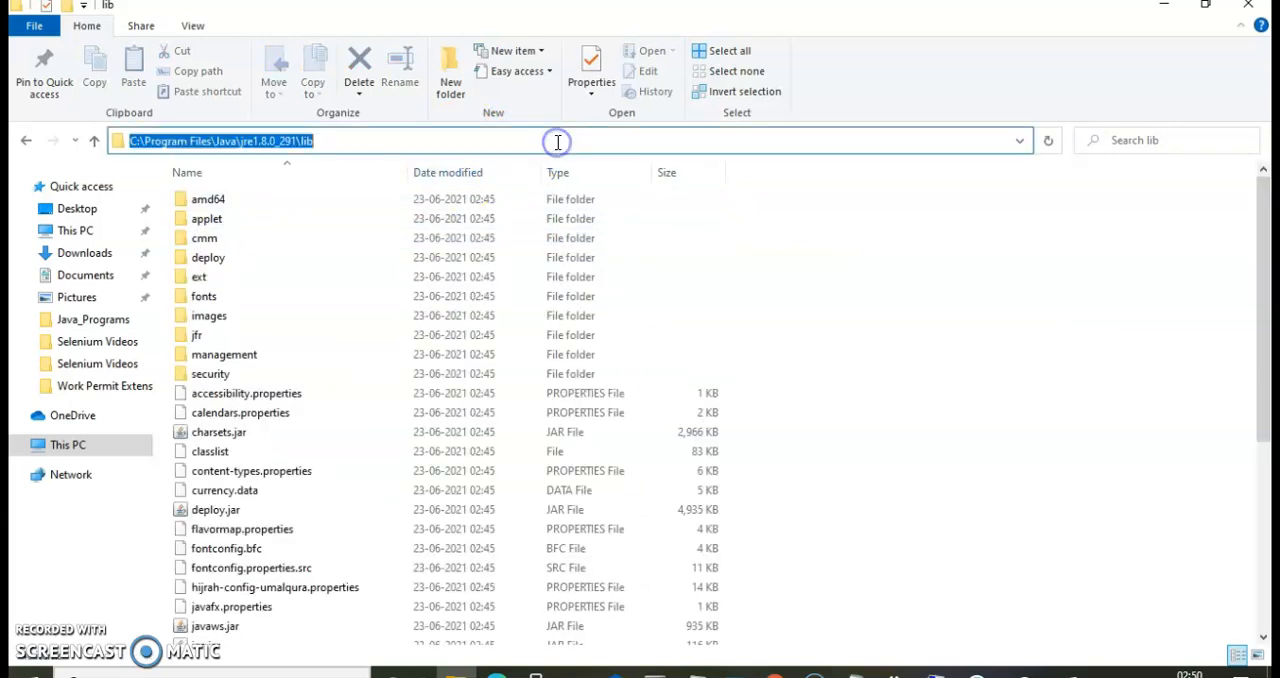
key(ctrl+v)
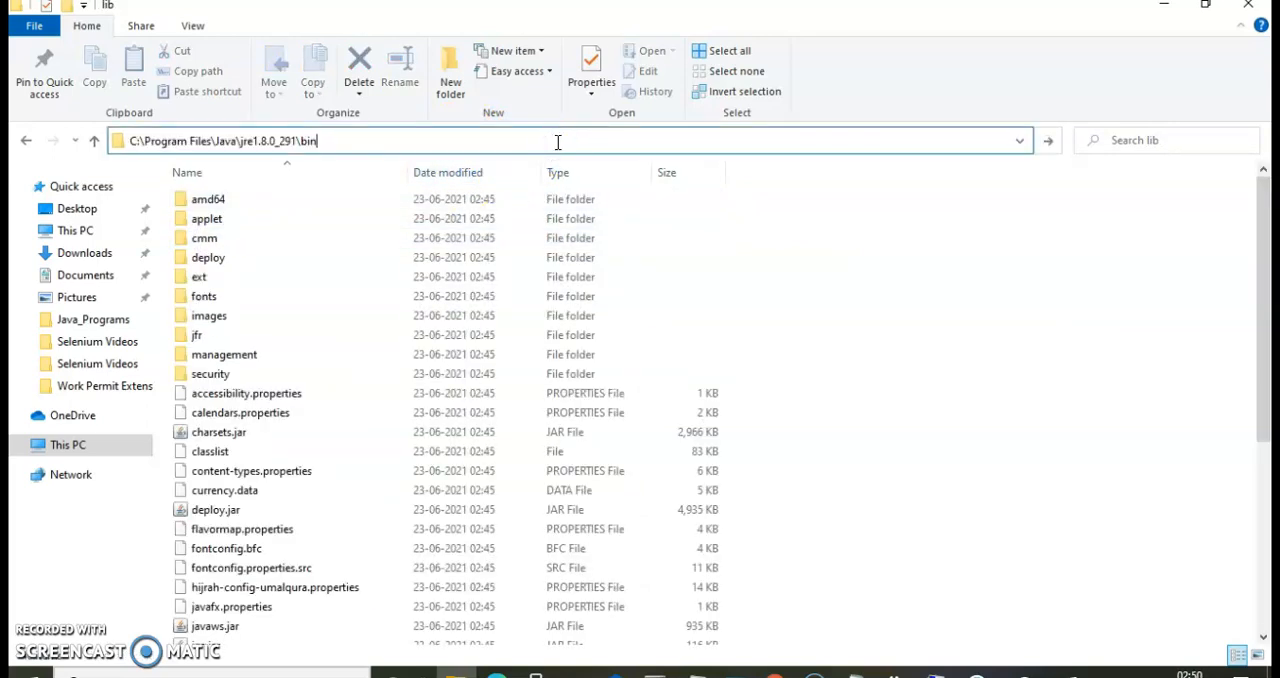
key(ctrl+z)
key(ctrl+c)
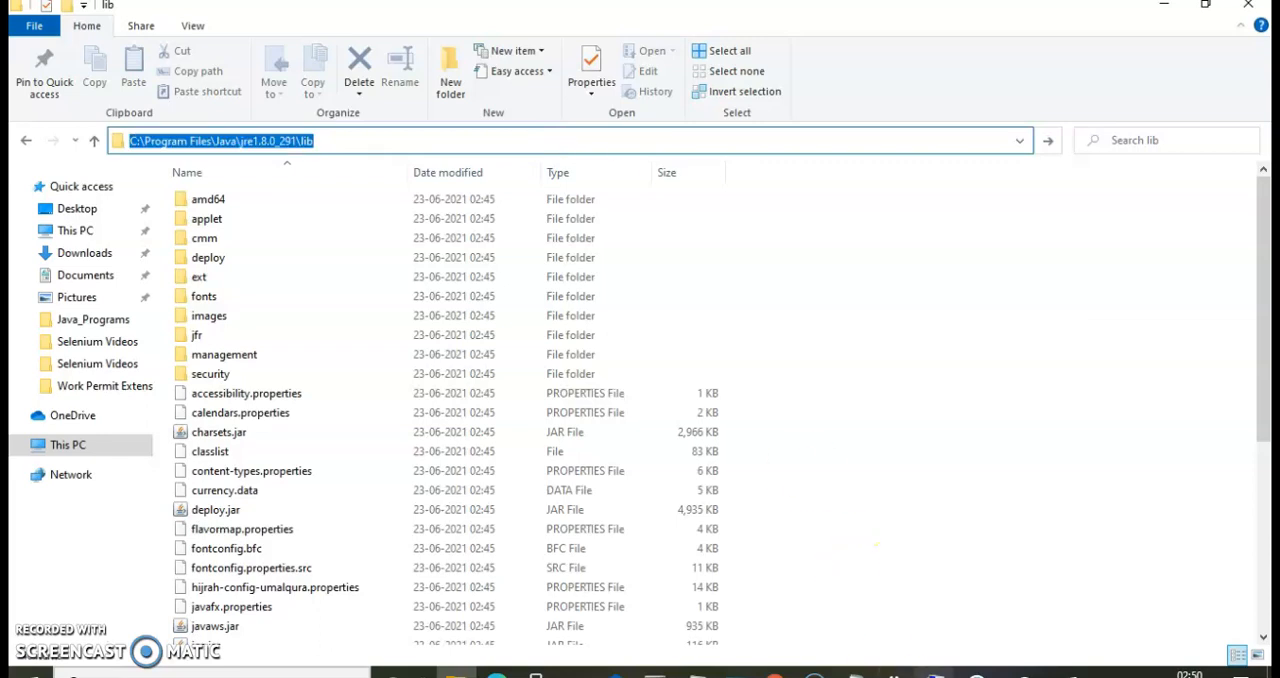
click(935, 670)
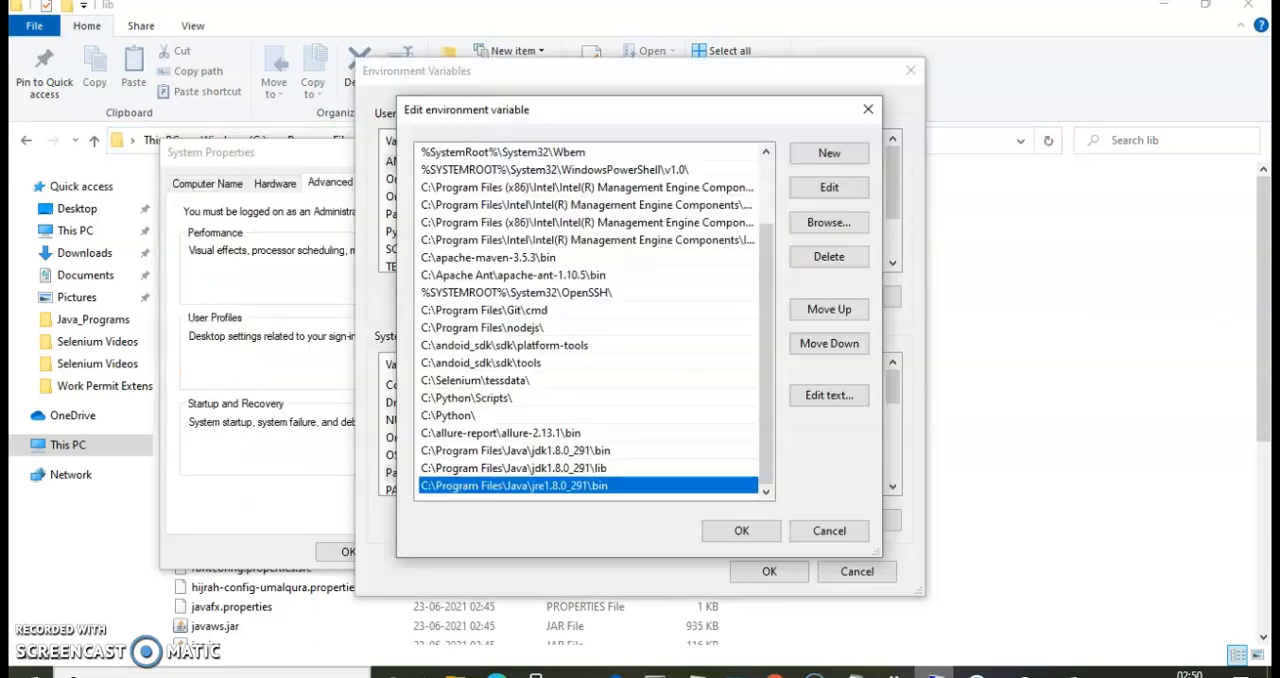
click(836, 158)
key(ctrl+v)
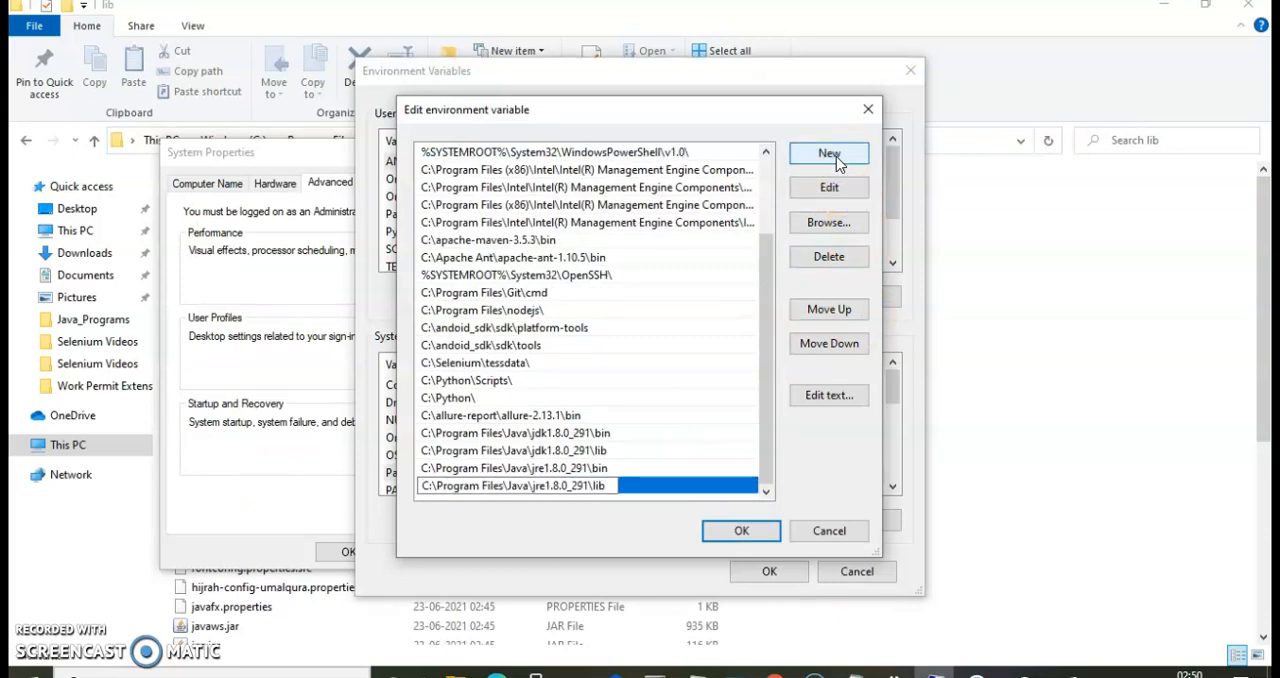
Save the edited Path variable and accept the changes in Environment Variables and System Properties.
click(741, 531)
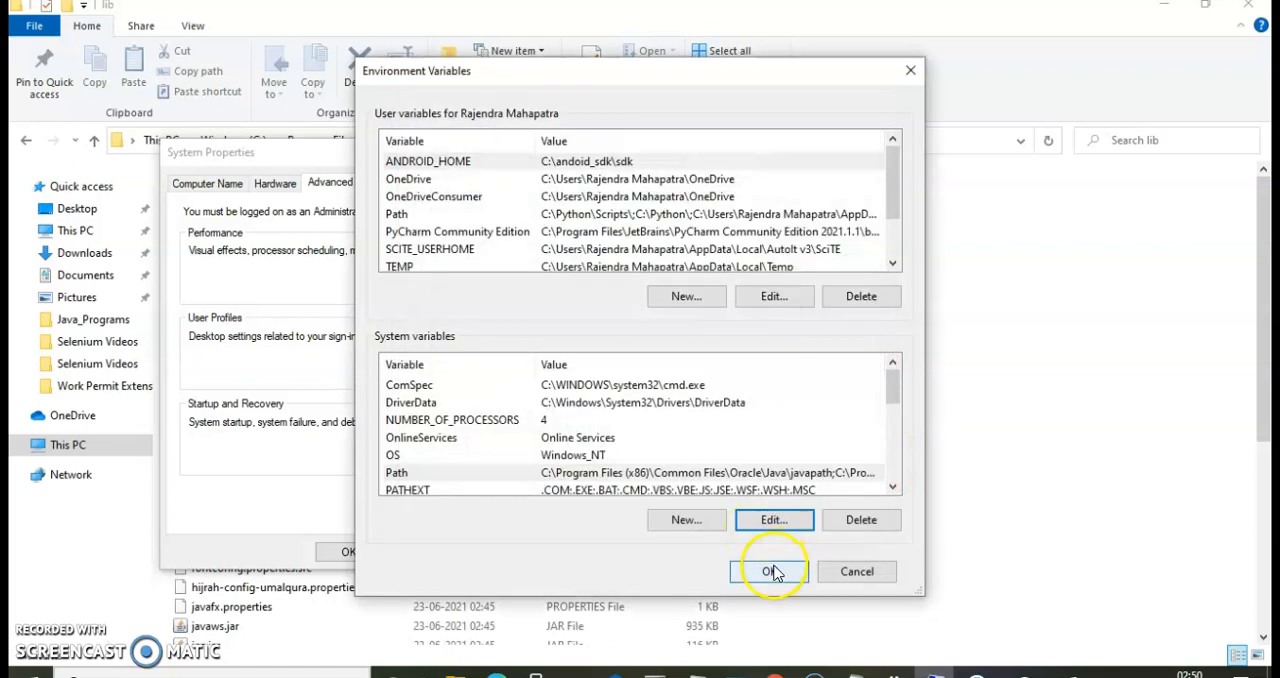
click(769, 571)
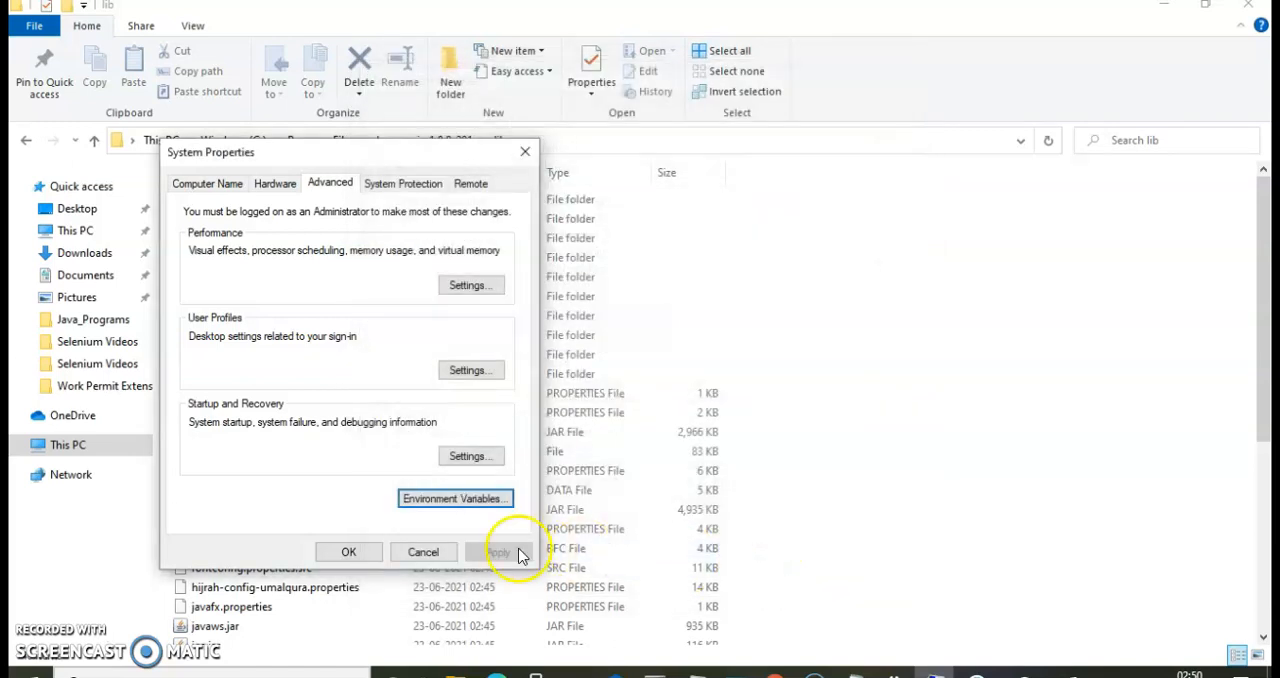
click(346, 552)
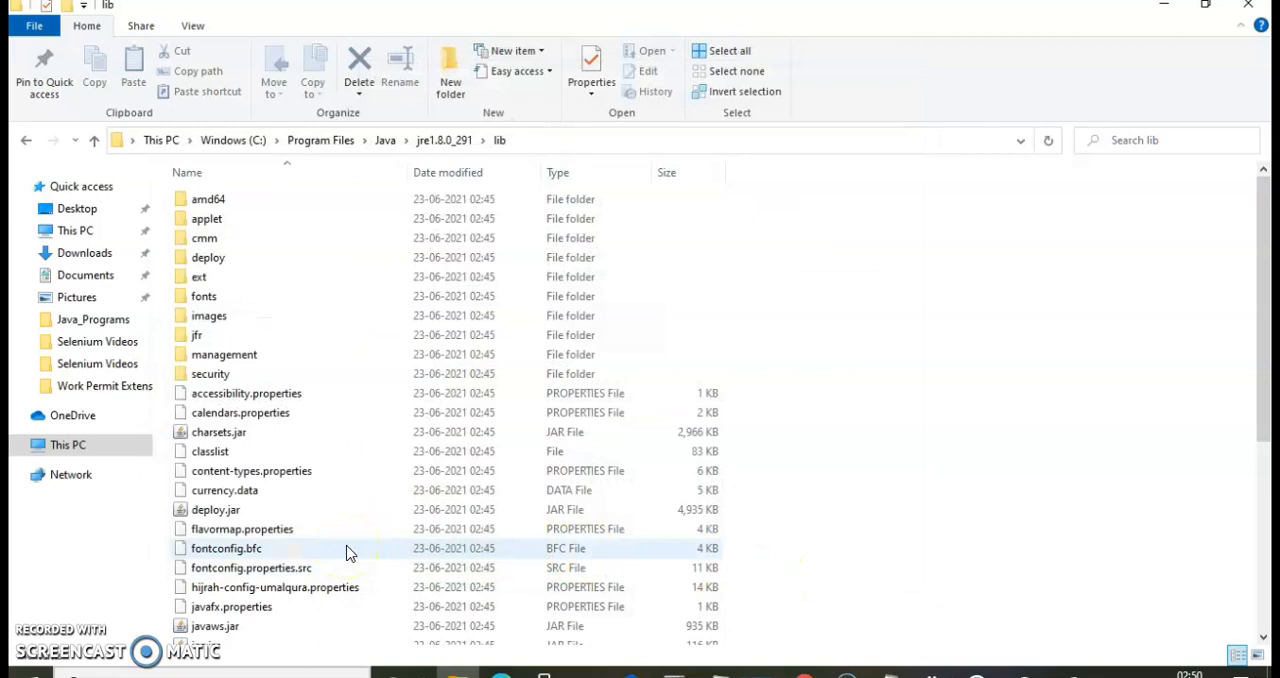
Switch to the open Command Prompt and run java -version again.
click(1034, 384)
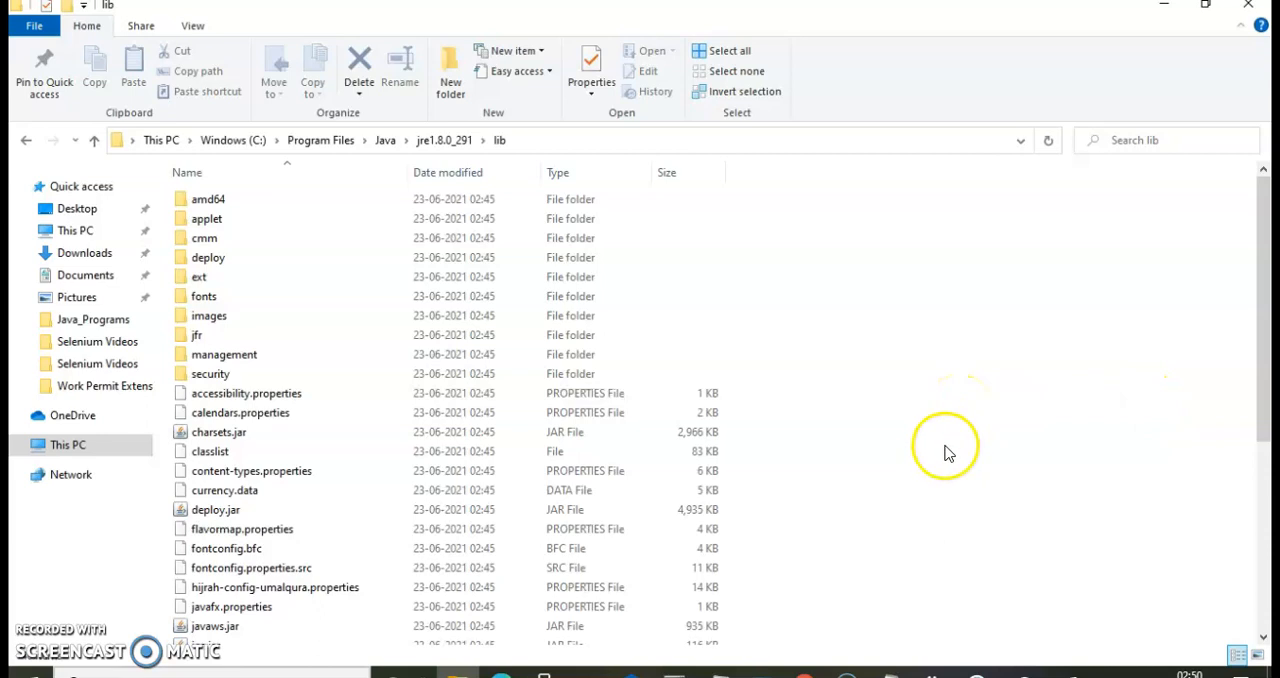
click(675, 674)
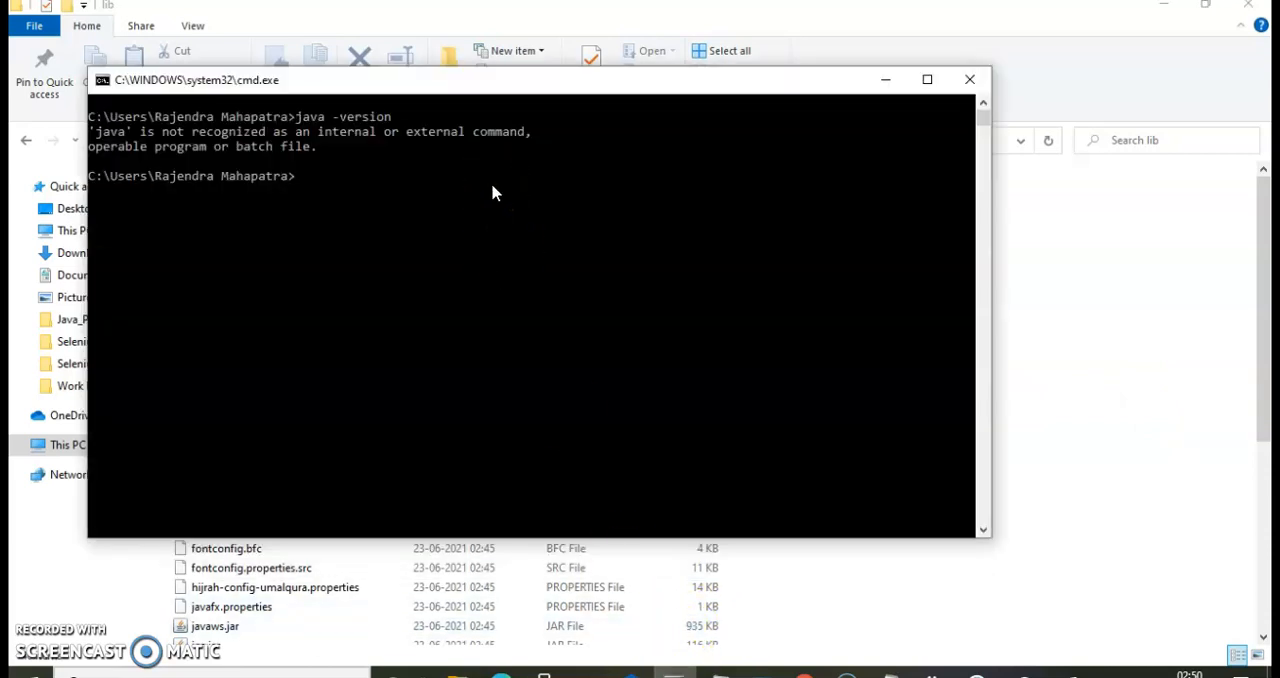
key(Up)
key(Return)
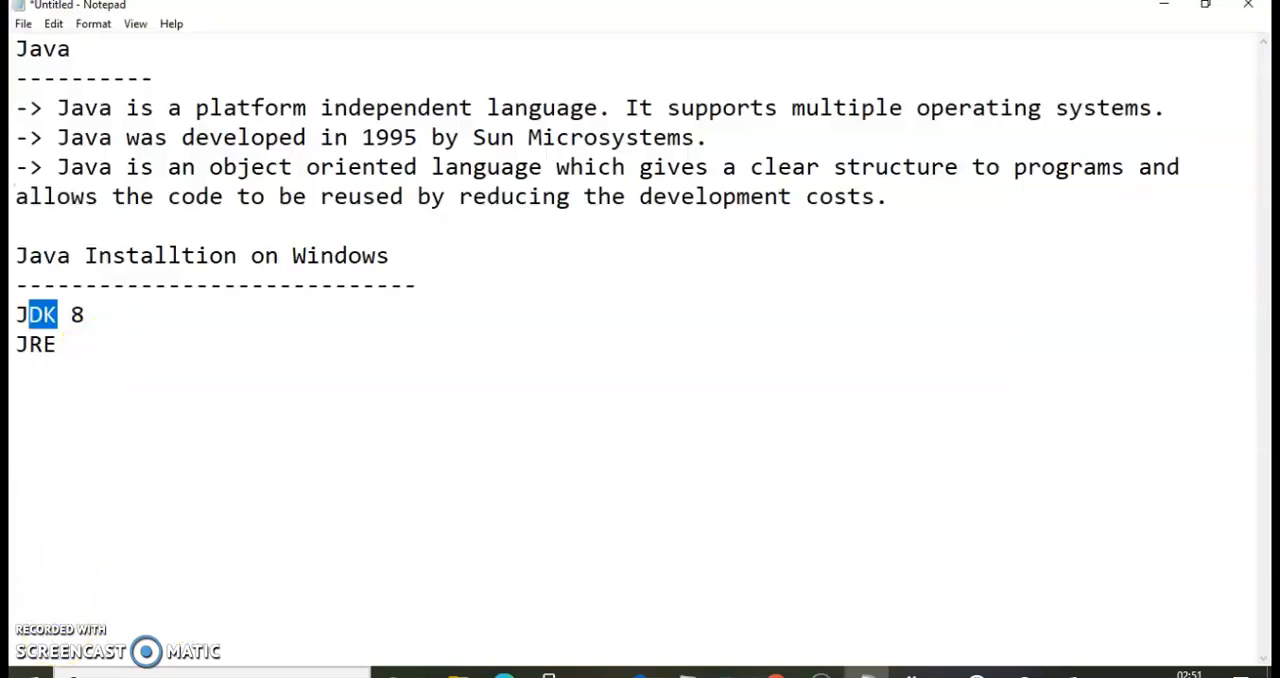
Switch to the Notepad notes and add the lines "Open Command Prompt", "and write command java --version" and "1.8.0_291" below JRE.
click(91, 346)
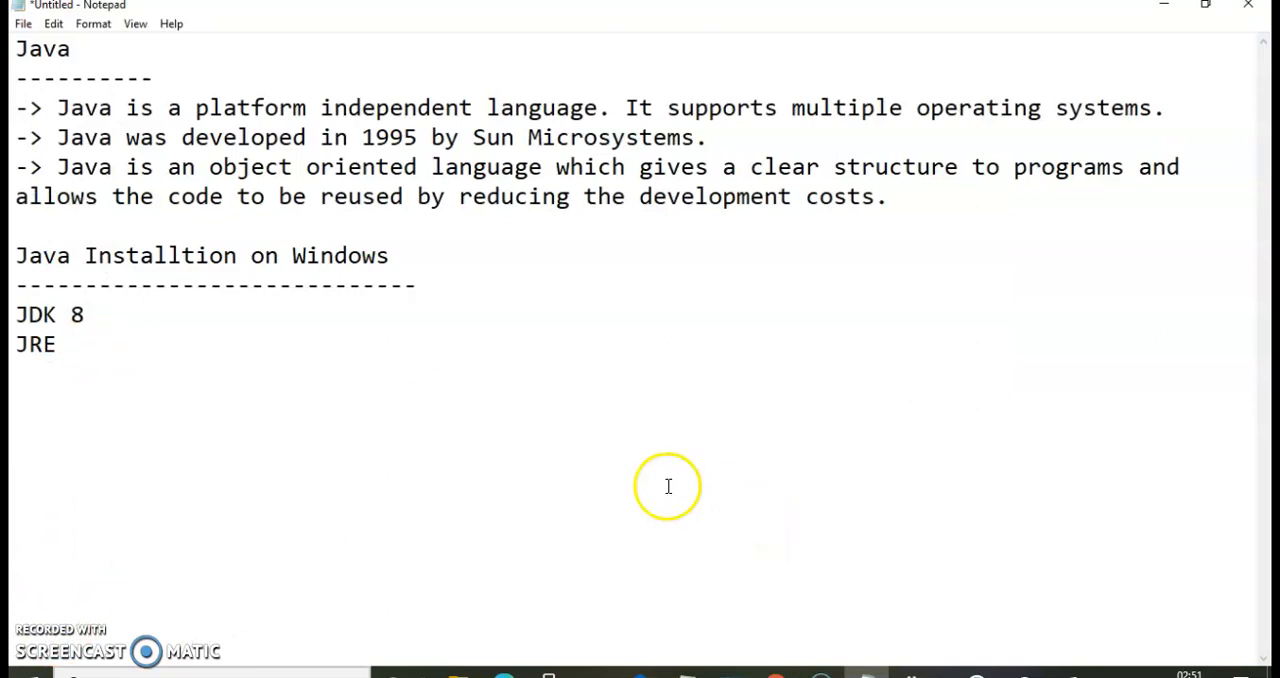
text(Open Comm)
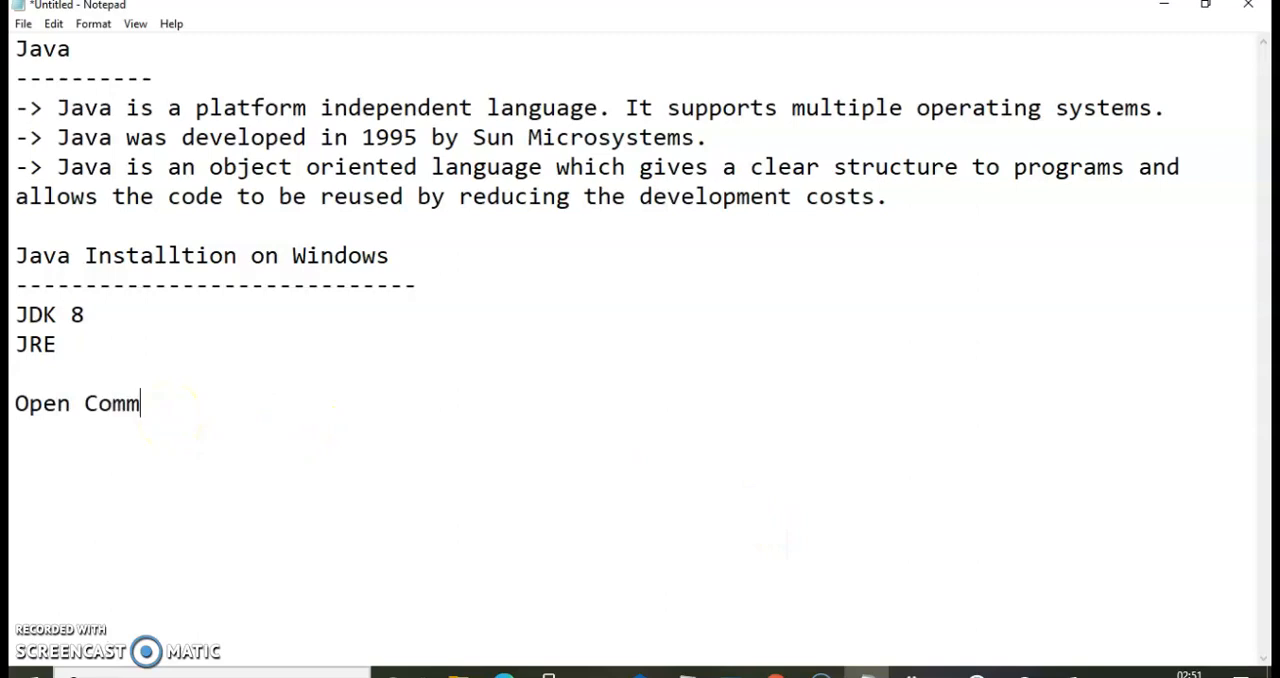
text(and Prompt an)
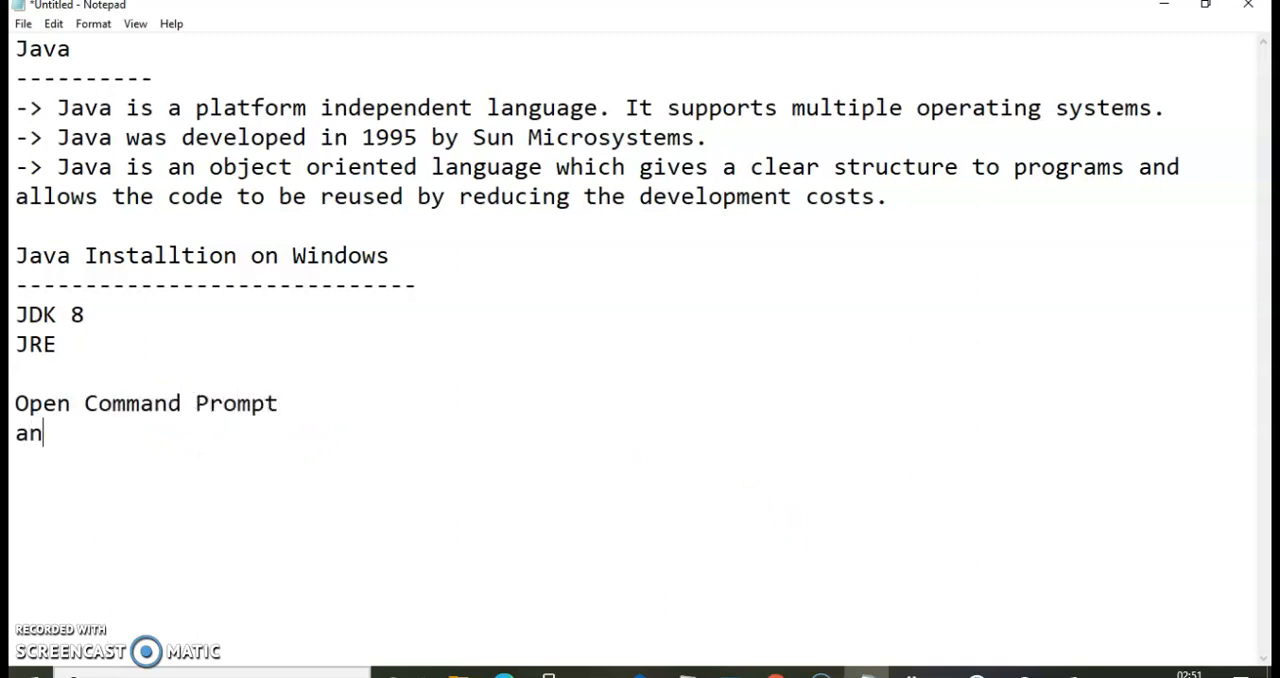
text(d write command)
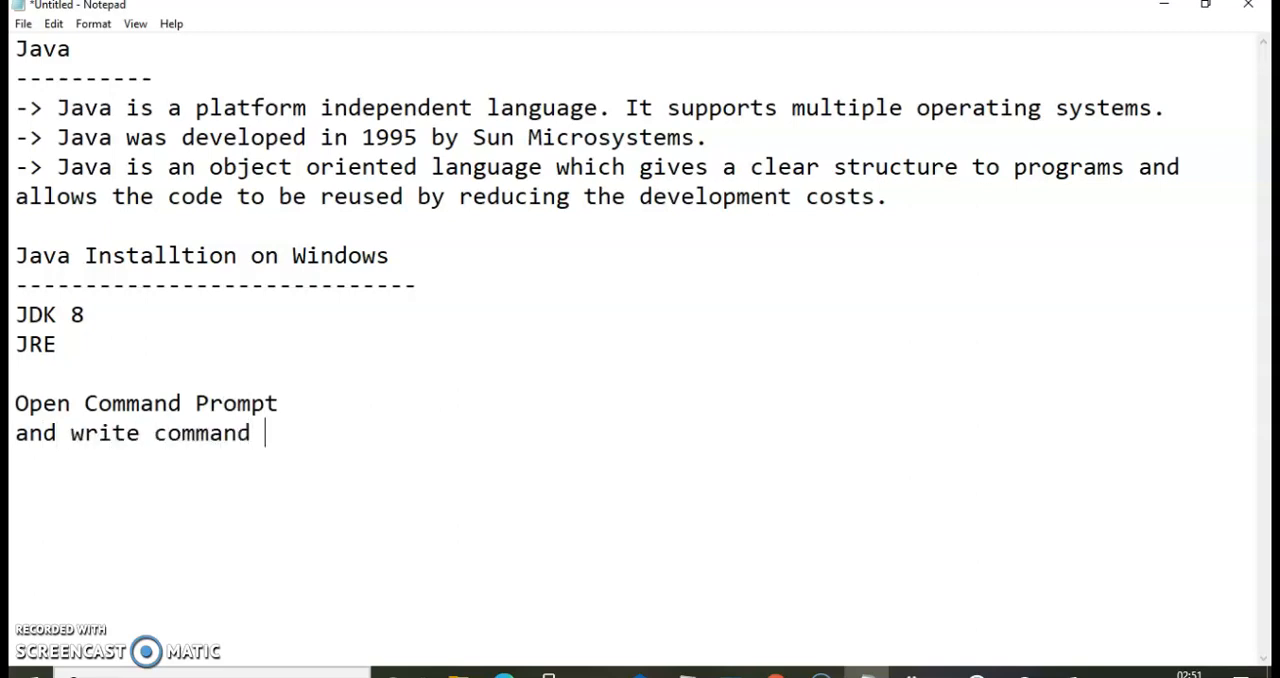
text( java --version)
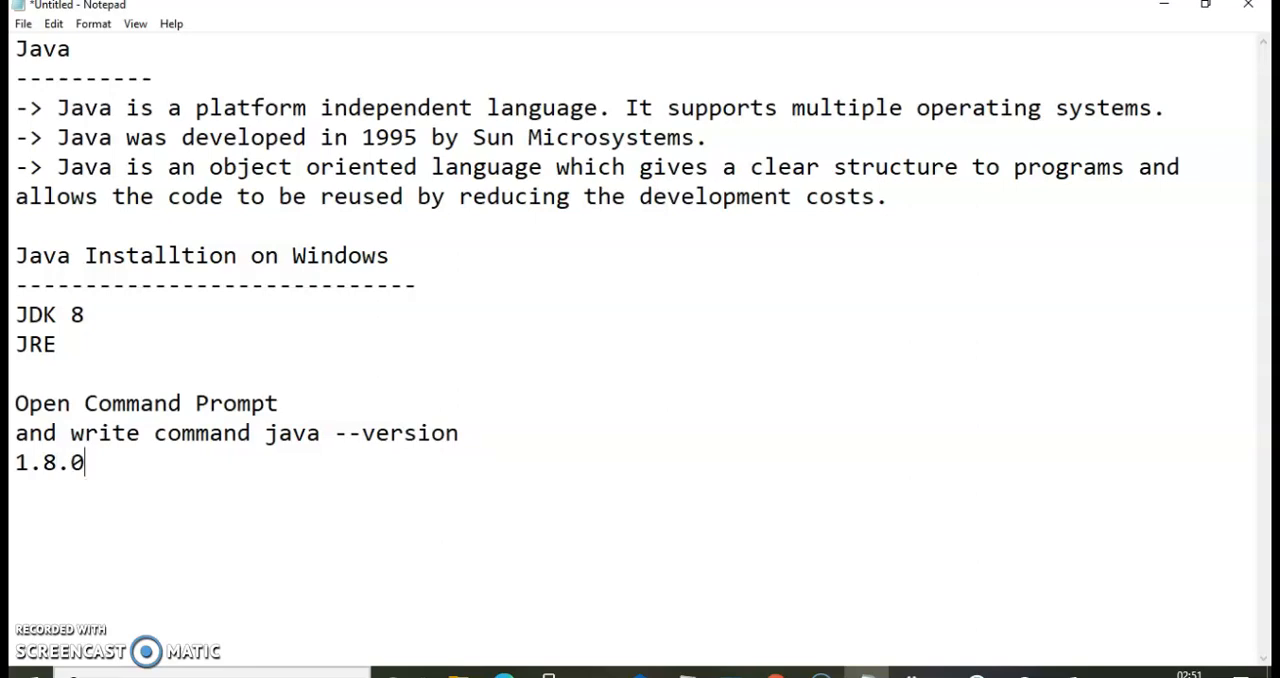
text(291)
Copy 1.8.0 from the version line and write "1.8.0 - Java Version" after a blank line below it.
drag(86, 460, 14, 461)
key(ctrl+c)
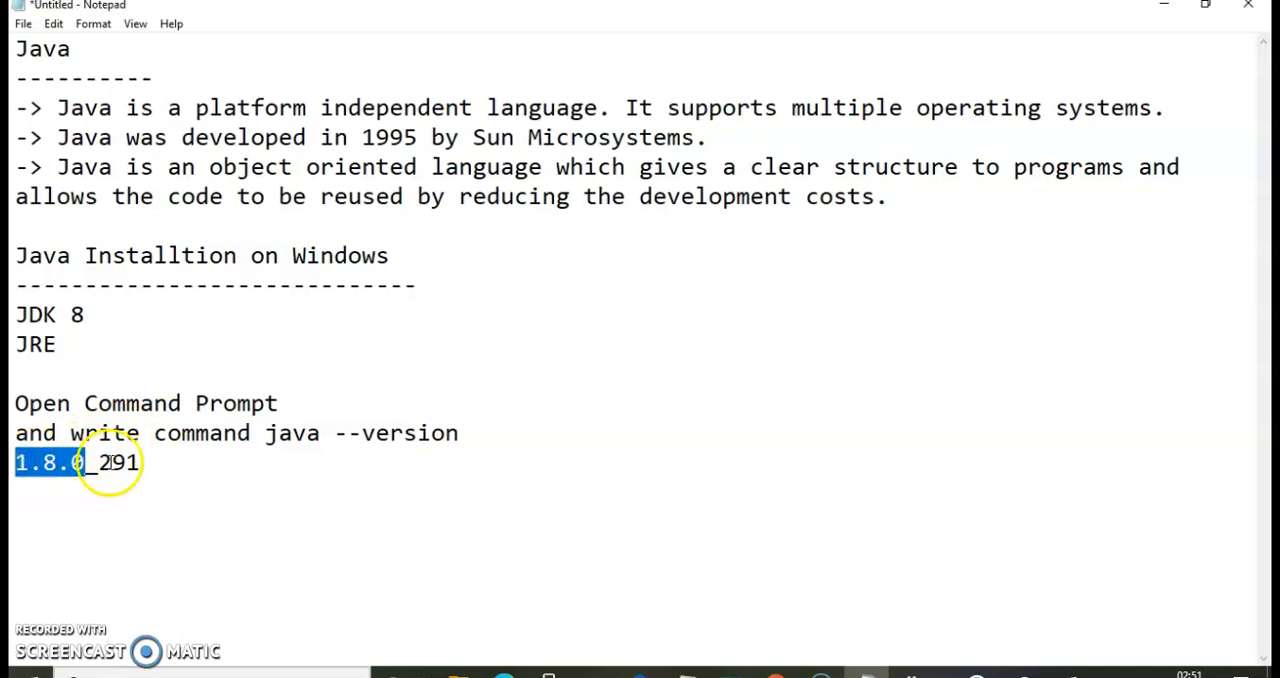
click(171, 466)
key(Return)
key(Return)
key(ctrl+v)
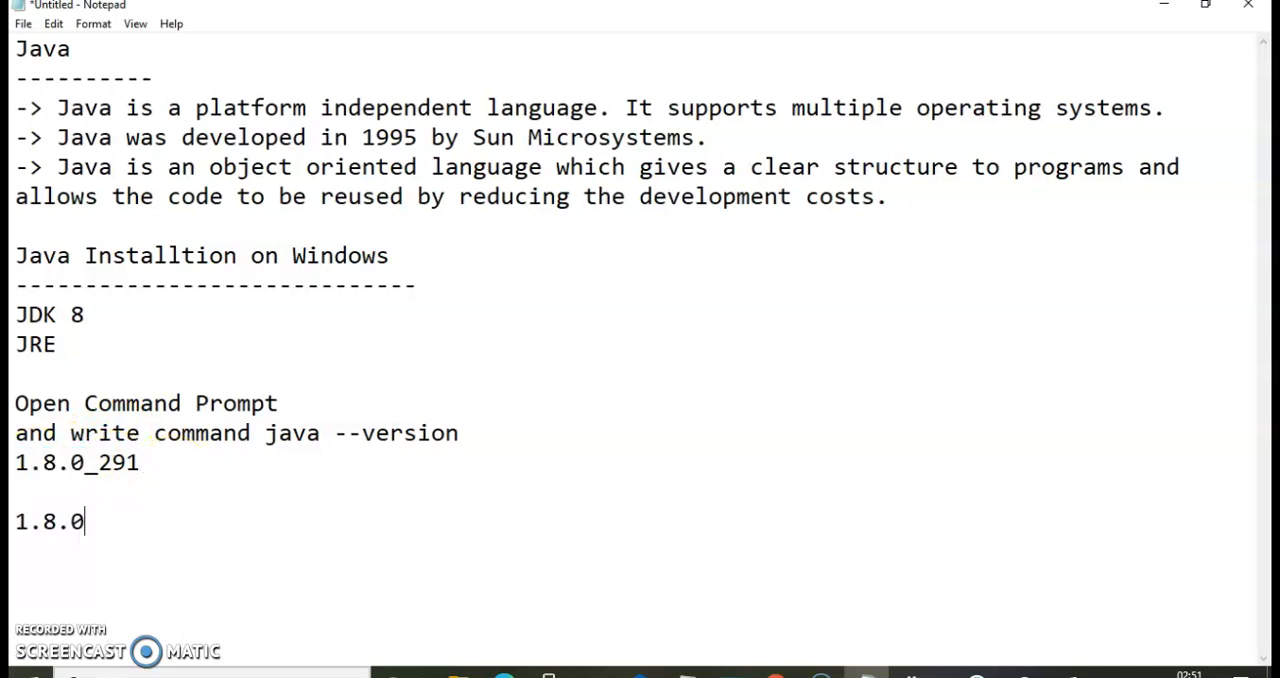
text(- Java Version)
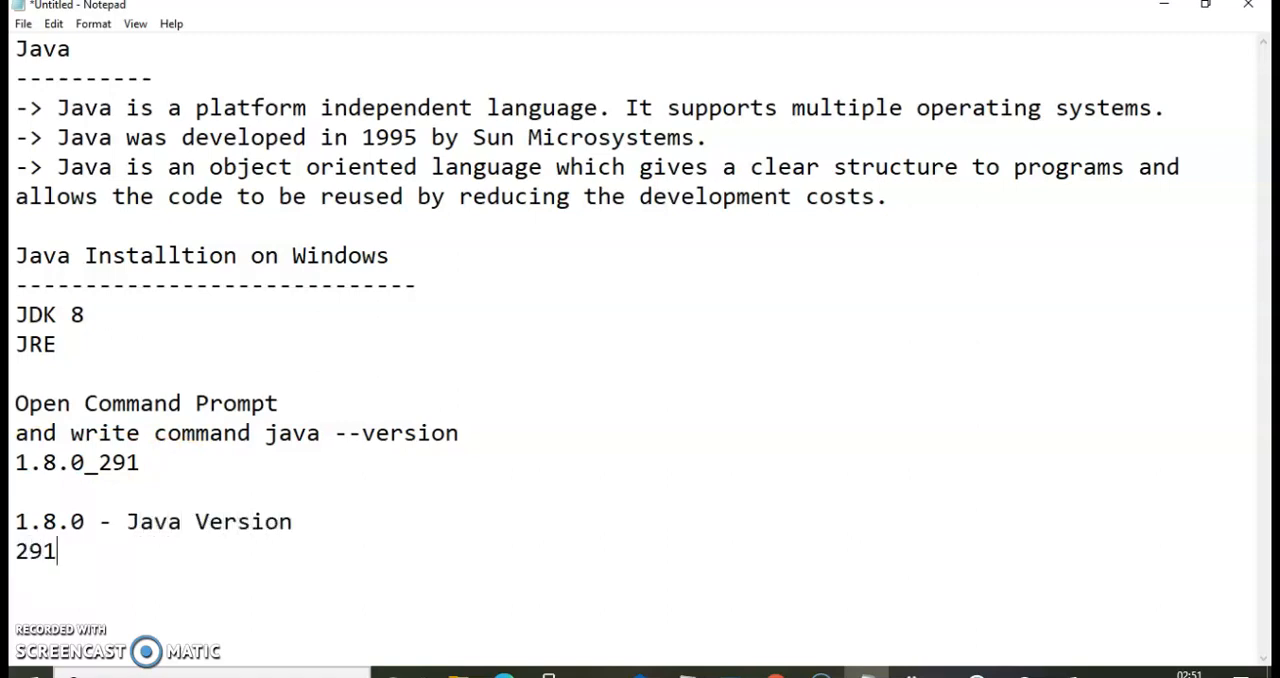
text(Bild)
Add the line "291 - Build Number" below the Java Version line.
key(BackSpace)
key(BackSpace)
key(BackSpace)
key(BackSpace)
text(uild Number)
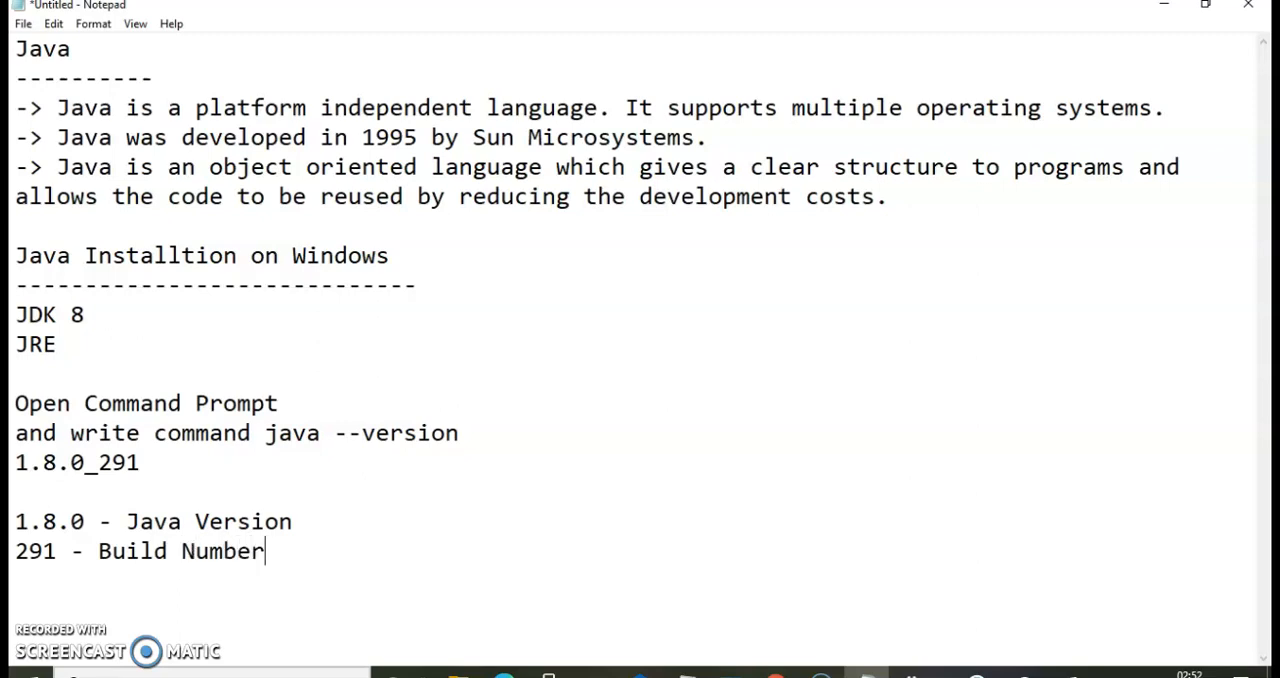